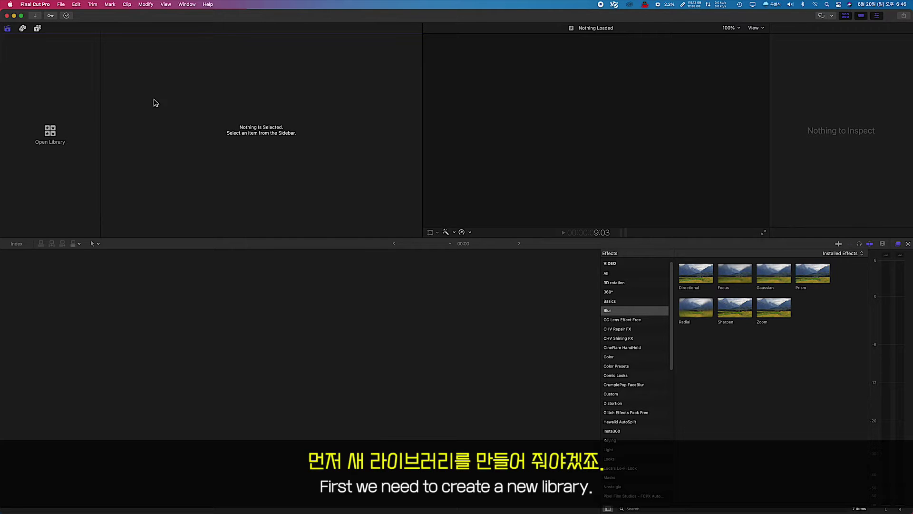
Start a new library and choose the 파일백업_01 folder on the RSH_M2 drive as its save location
left_click(63, 7)
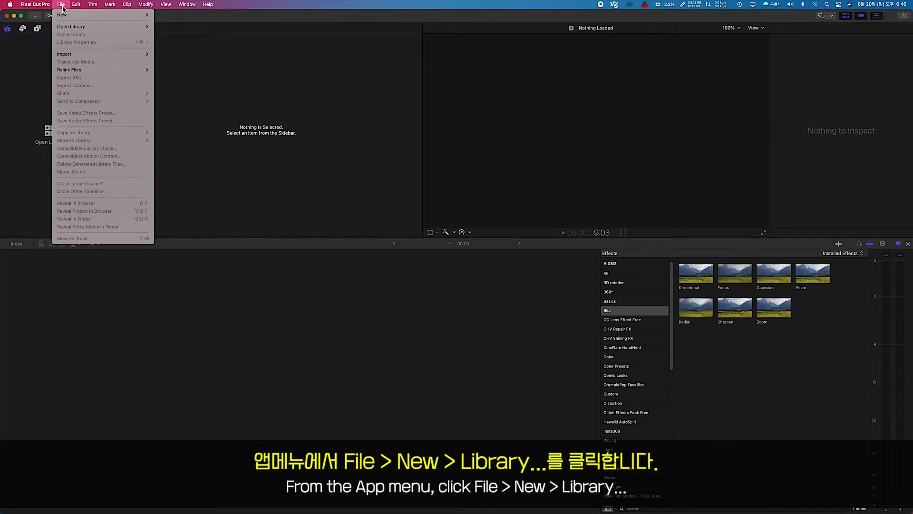
mouse_move(71, 15)
left_click(163, 30)
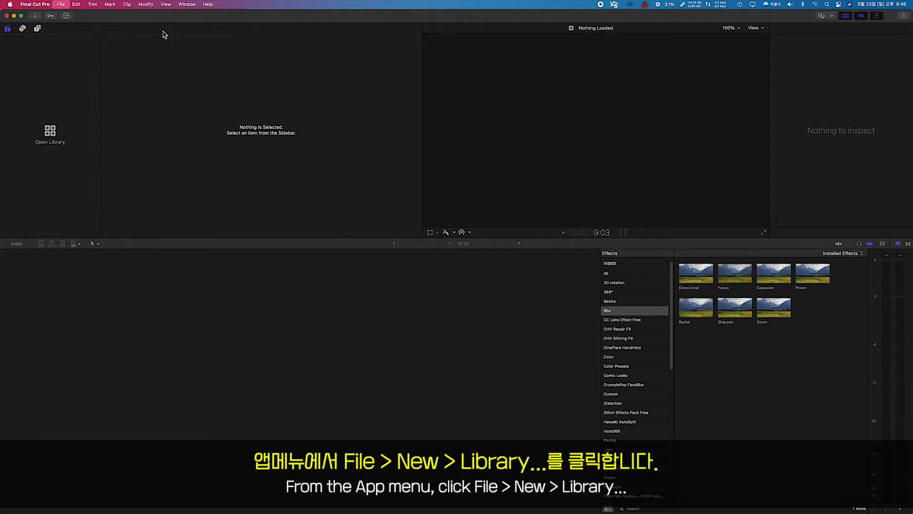
scroll(364, 197, "down", 2)
scroll(364, 197, "down", 2)
left_click(336, 207)
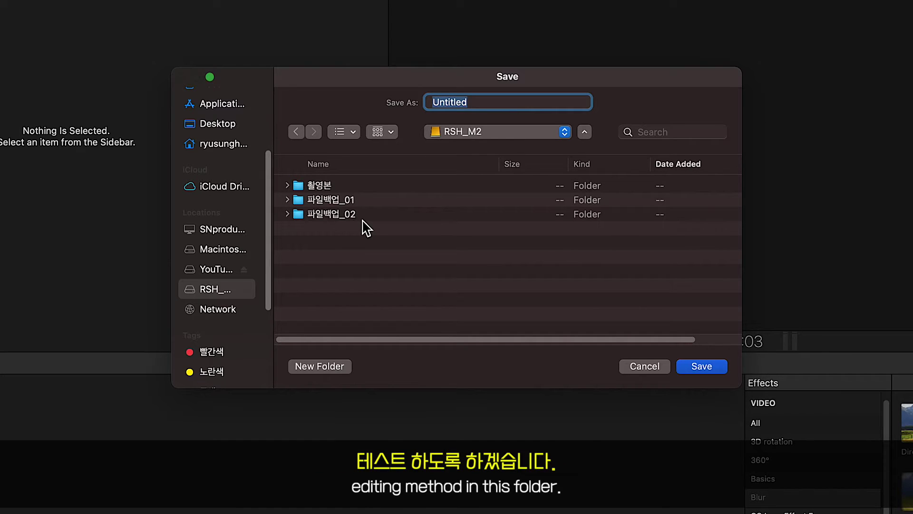
left_click(323, 208)
left_click(286, 200)
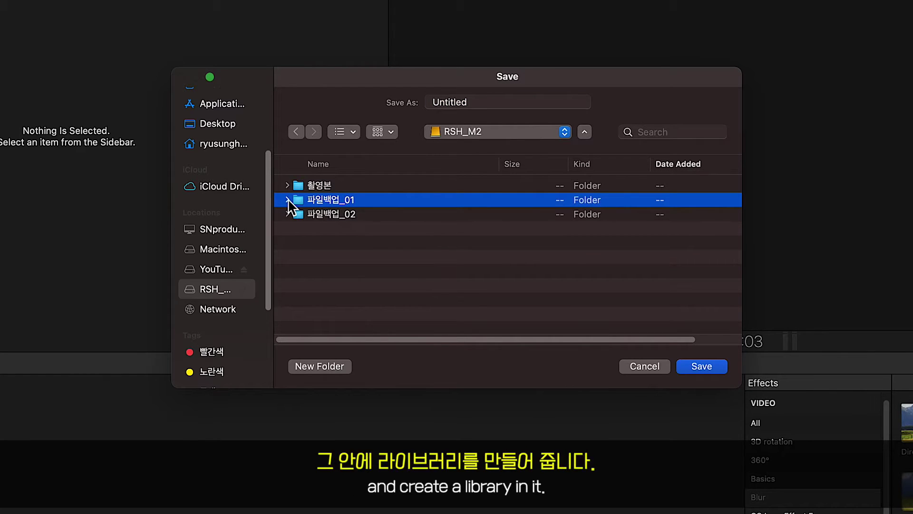
Name the new library 파일백업_01 and save it
double_click(476, 102)
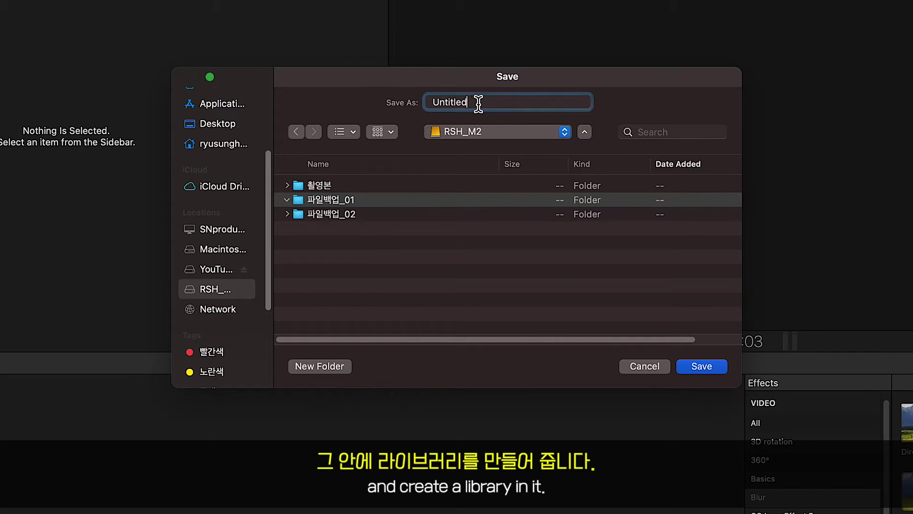
type("파일백")
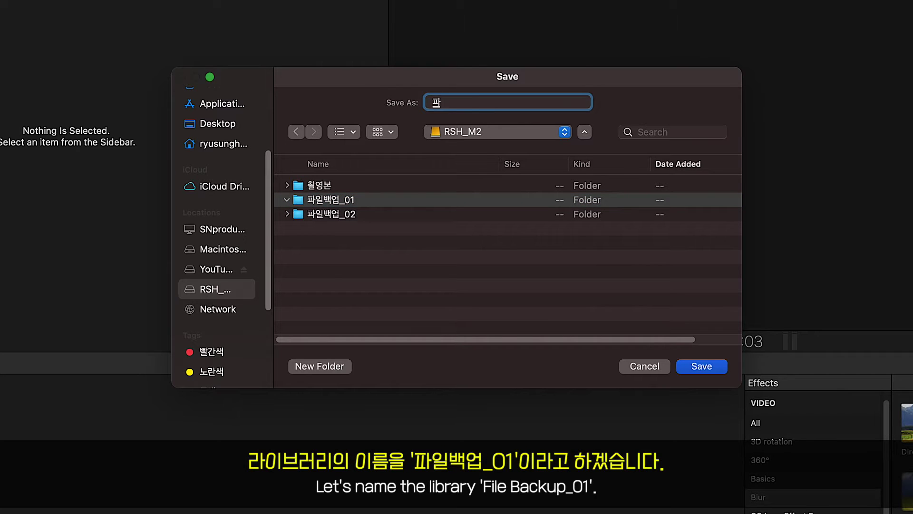
key("BackSpace")
key("BackSpace")
type("백업_01")
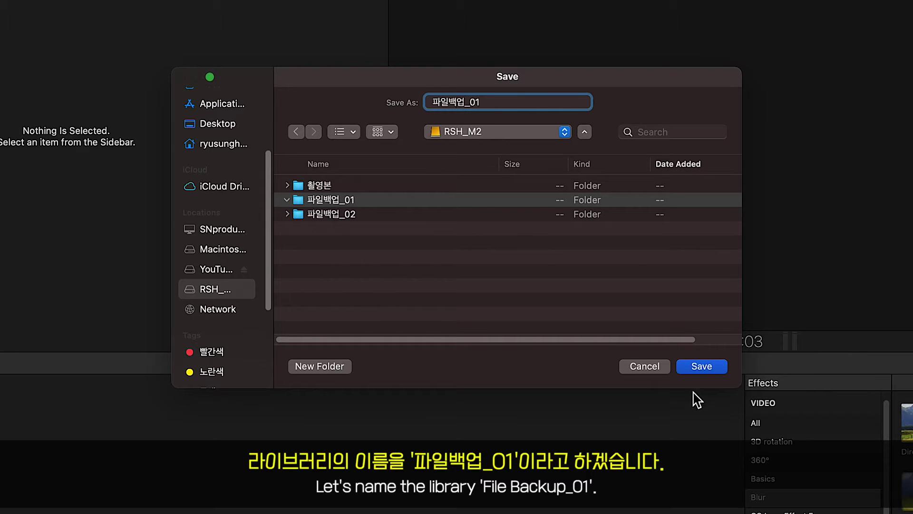
left_click(706, 369)
left_click(708, 372)
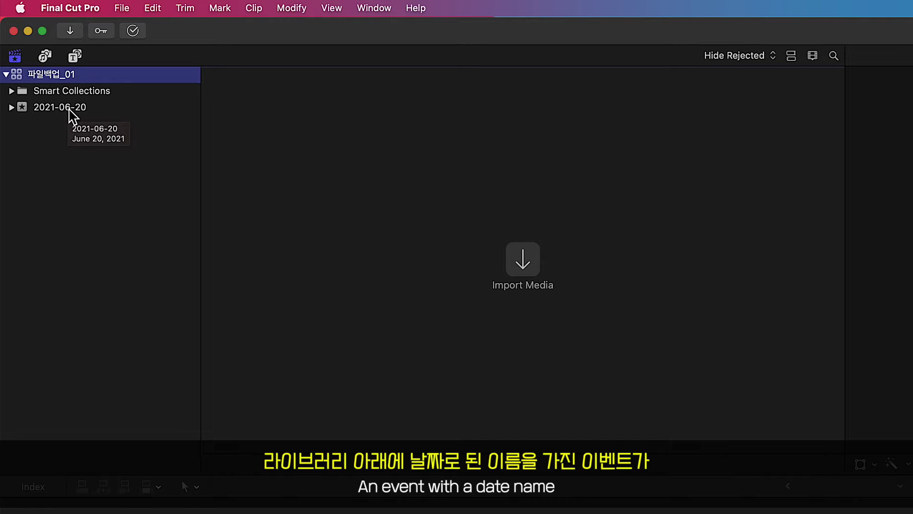
Rename the date-named event in the 파일백업_01 library as 파일백업_01
left_click(71, 110)
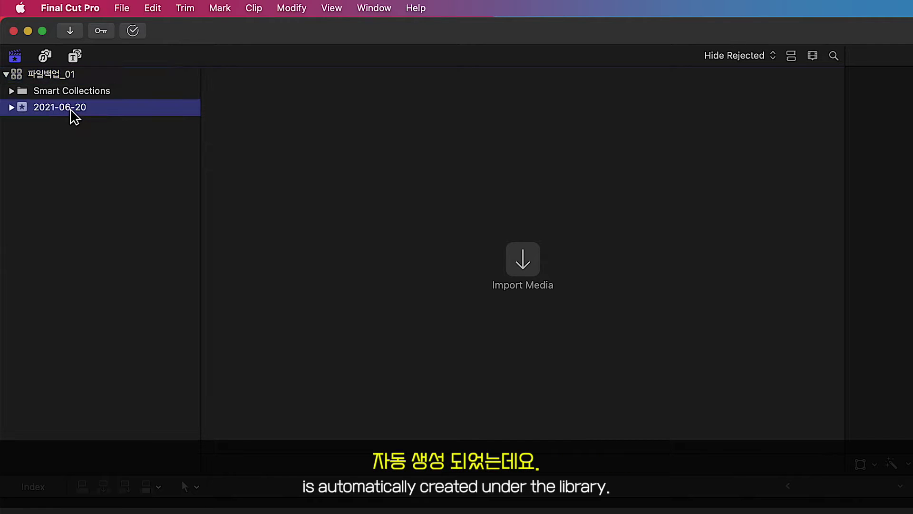
left_click(71, 109)
left_click_drag(95, 112, 21, 109)
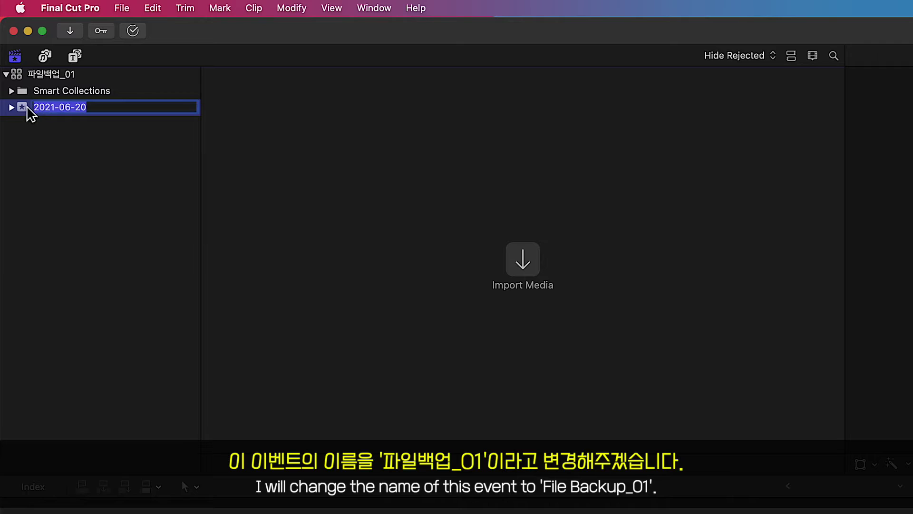
type("파일백업_01")
key("Return")
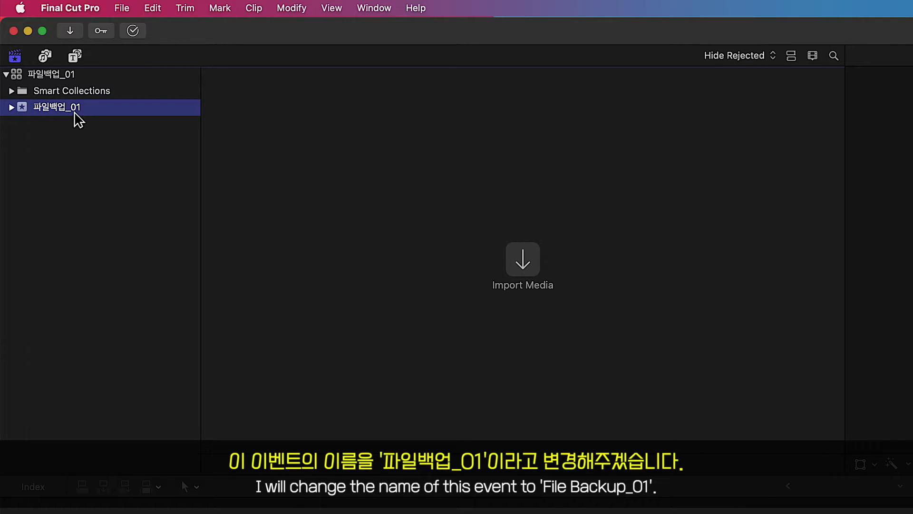
Create a new project named 파일백업_01 in the 파일백업_01 event, keeping the offered video and audio settings
right_click(75, 115)
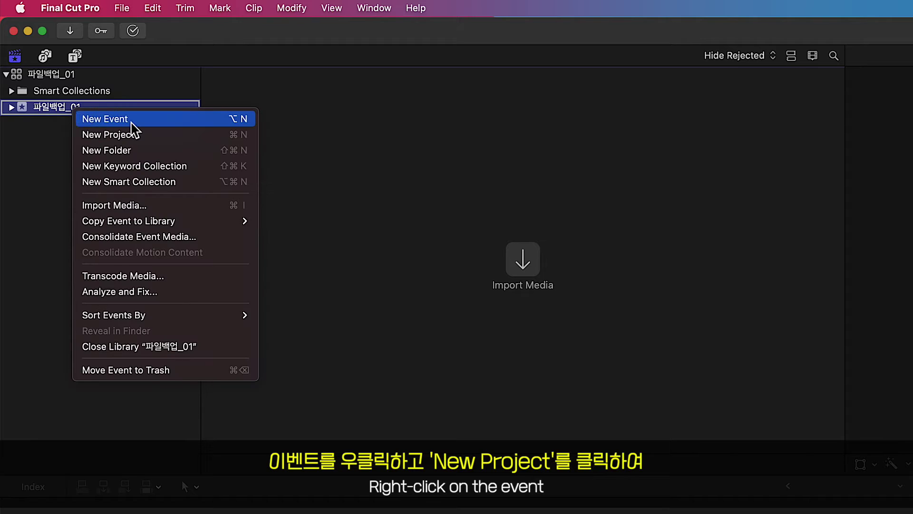
left_click(131, 135)
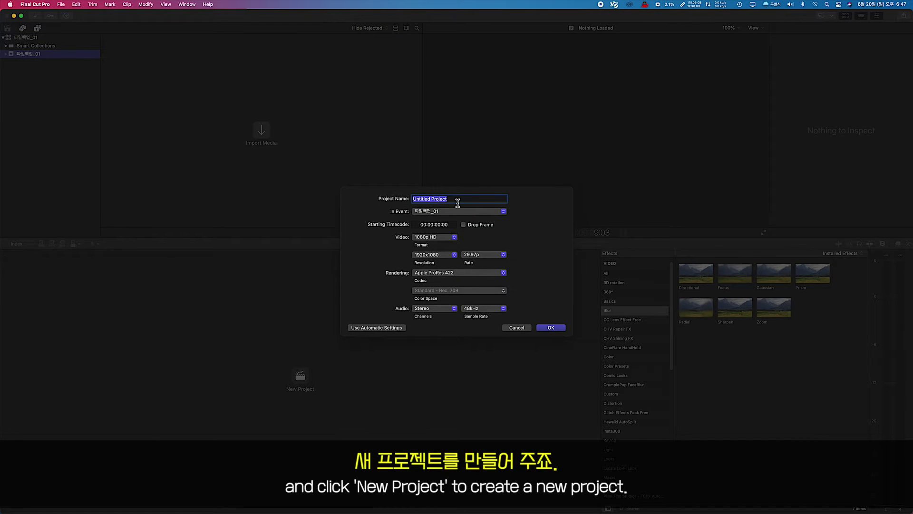
type("파일백업_01")
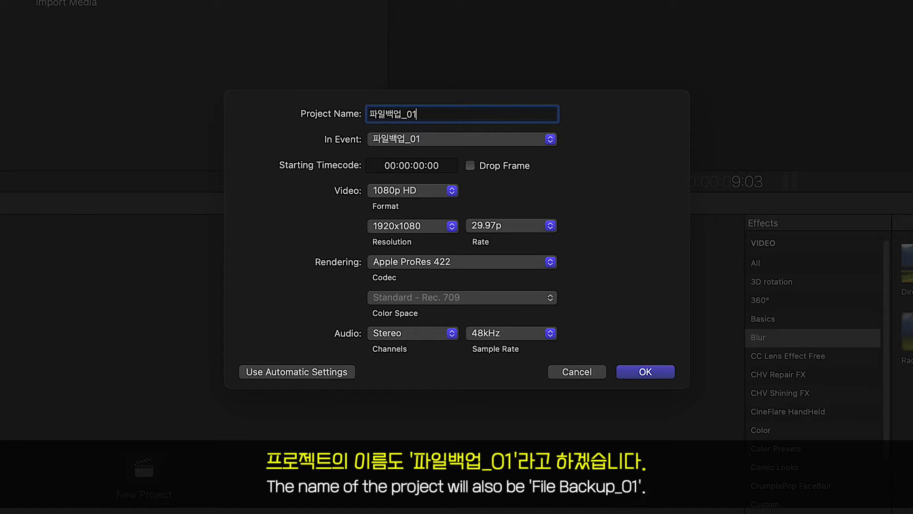
left_click(645, 372)
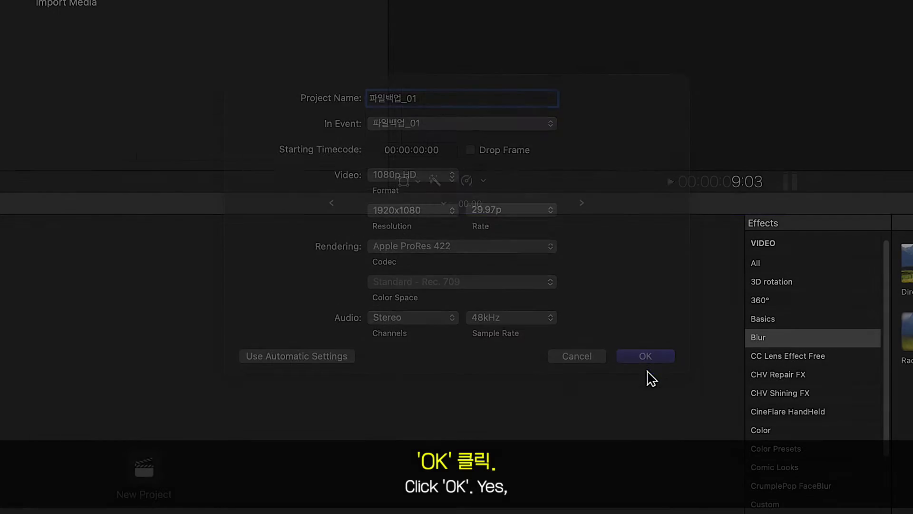
left_click(126, 115)
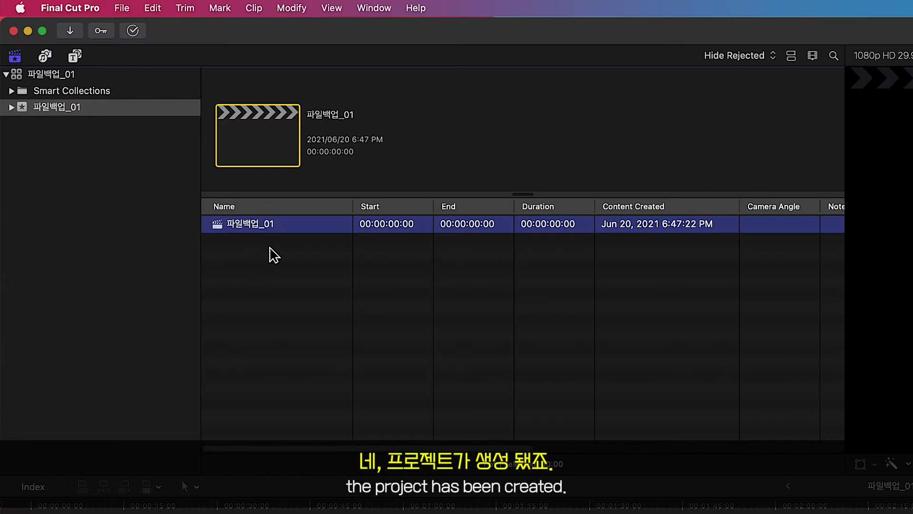
Start a media import for the 파일백업_01 event and expand the CAM_1 folder inside 촬영본 on the RSH_M2 drive
left_click(45, 90)
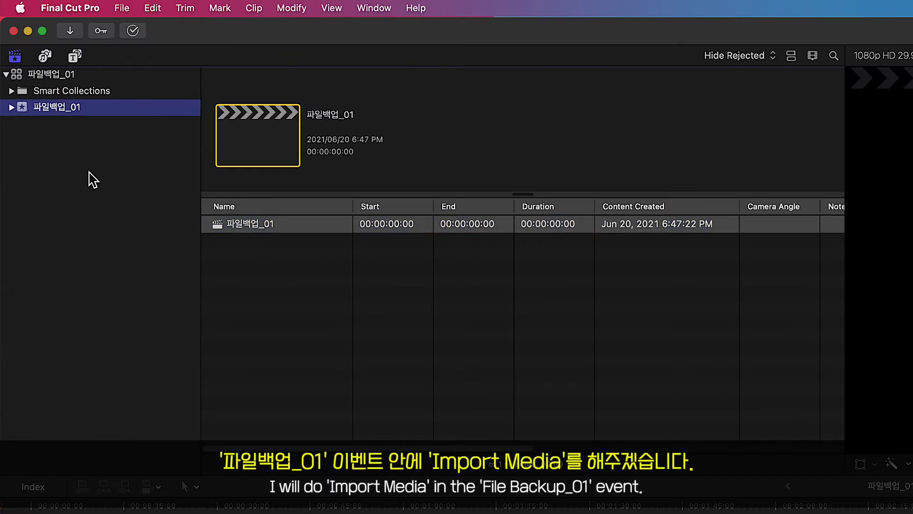
right_click(72, 110)
mouse_move(159, 219)
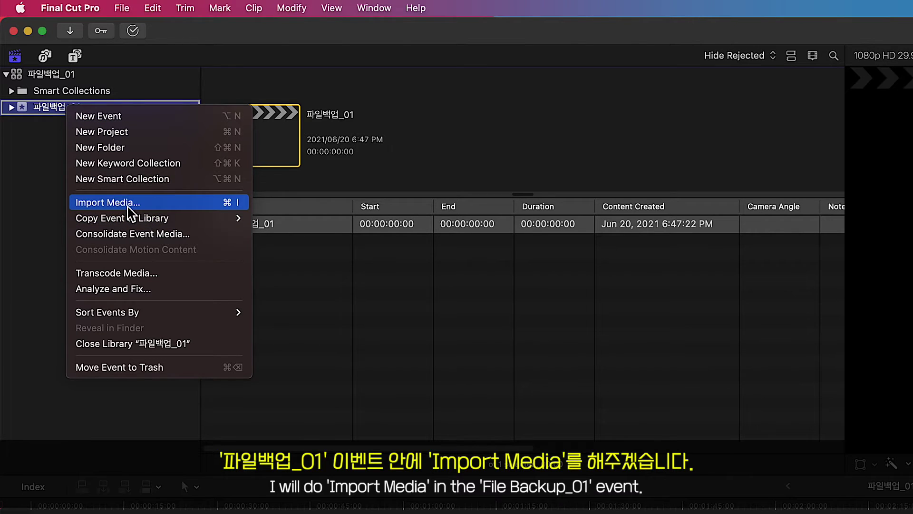
left_click(107, 202)
left_click(227, 119)
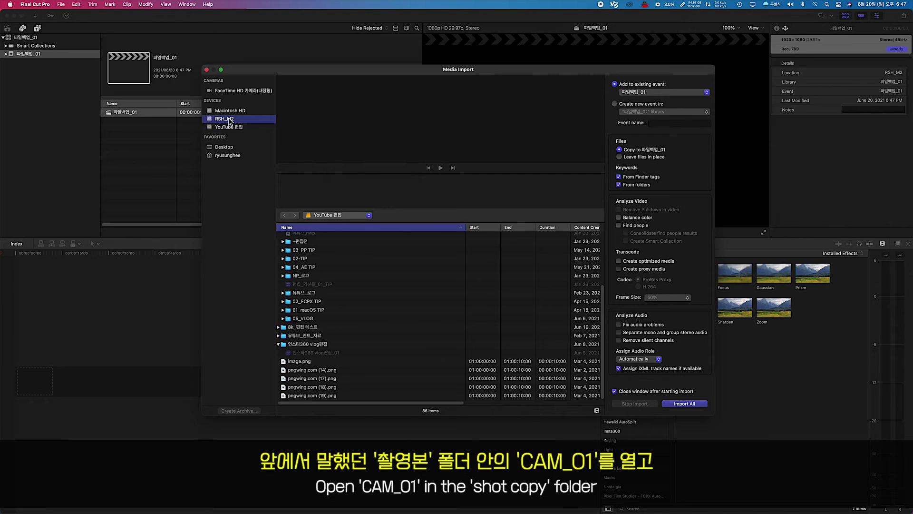
left_click(278, 236)
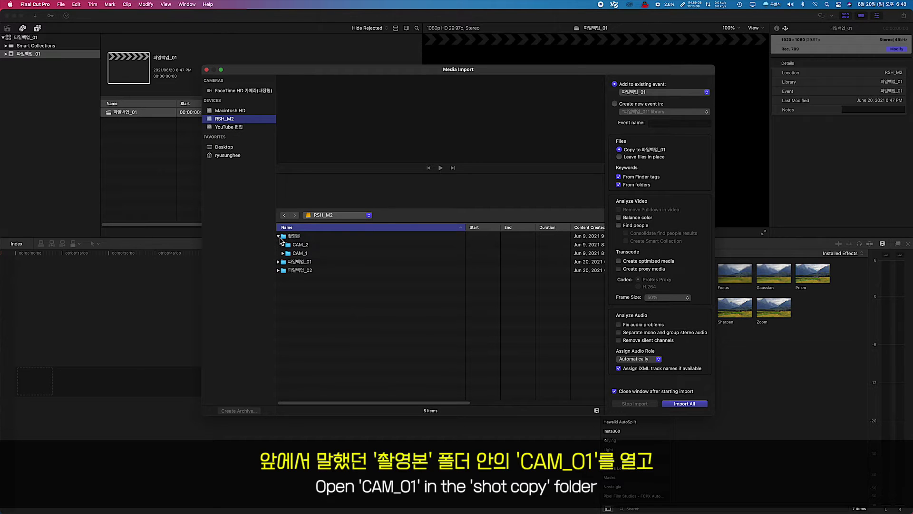
left_click(283, 253)
Import all the clips of the CAM_1 folder into the 파일백업_01 event without optimized or proxy media
left_click(312, 261)
scroll(333, 310, "down", 10)
left_click(310, 381, "shift")
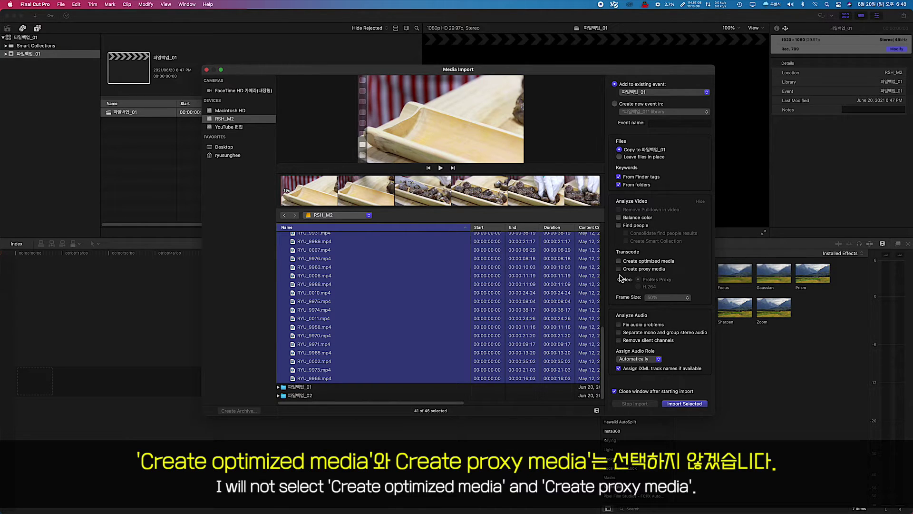
left_click(679, 404)
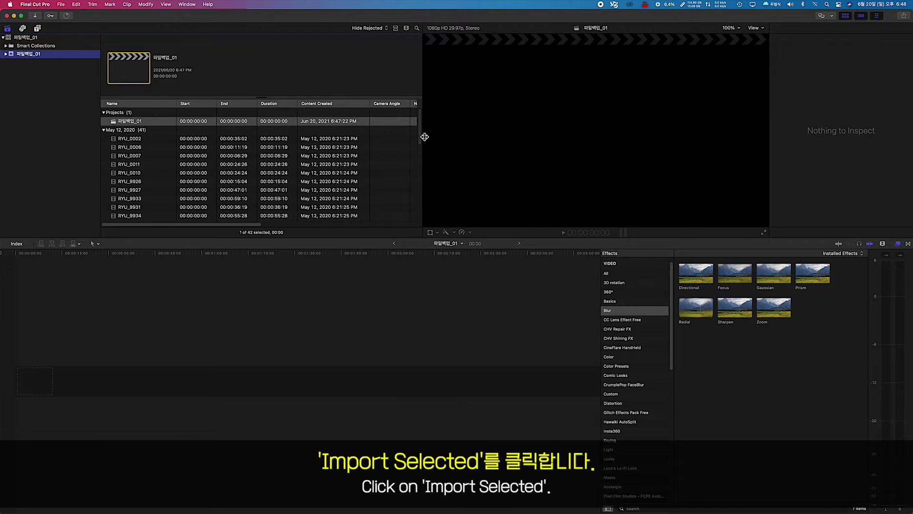
Preview a few imported clips, including RYU_0006, RYU_0010 and RYU_9933, and reselect the 파일백업_01 project
left_click(129, 147)
left_click(130, 172)
left_click(134, 198)
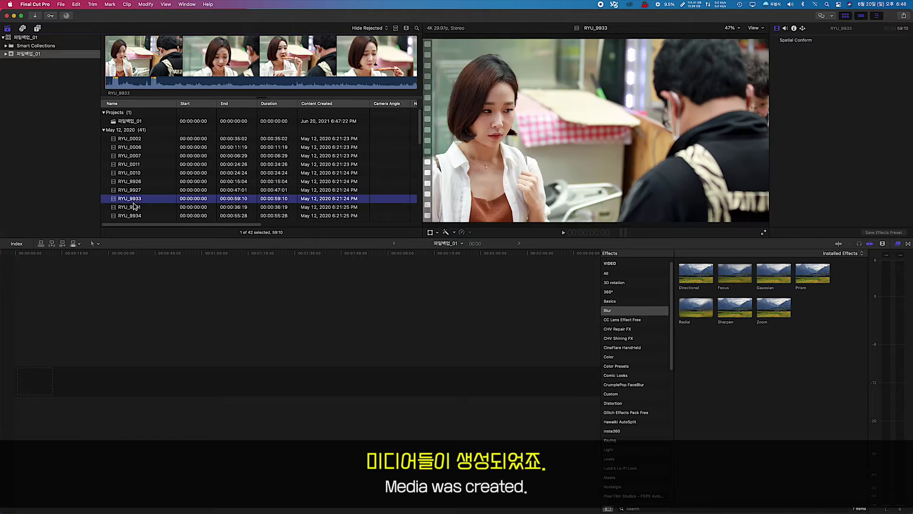
left_click(129, 121)
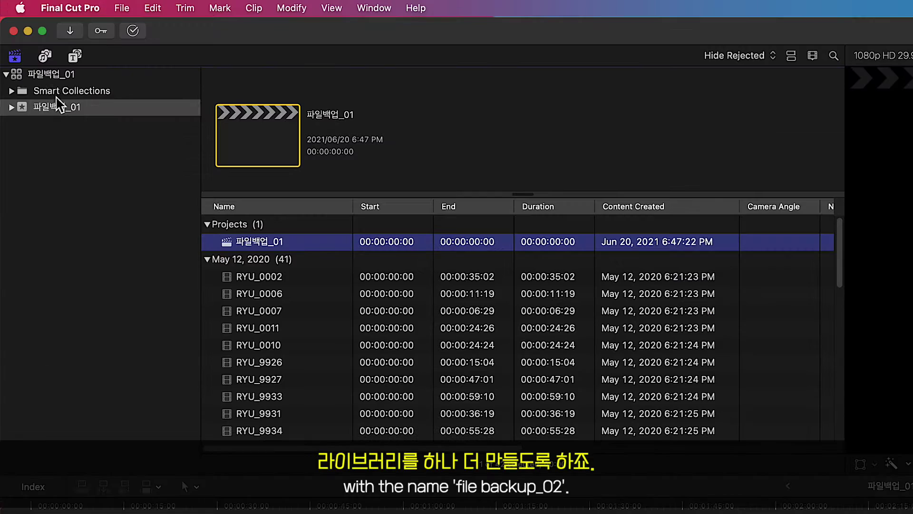
Start another new library and choose the 파일백업_02 folder on the RSH_M2 drive as its save location
left_click(61, 4)
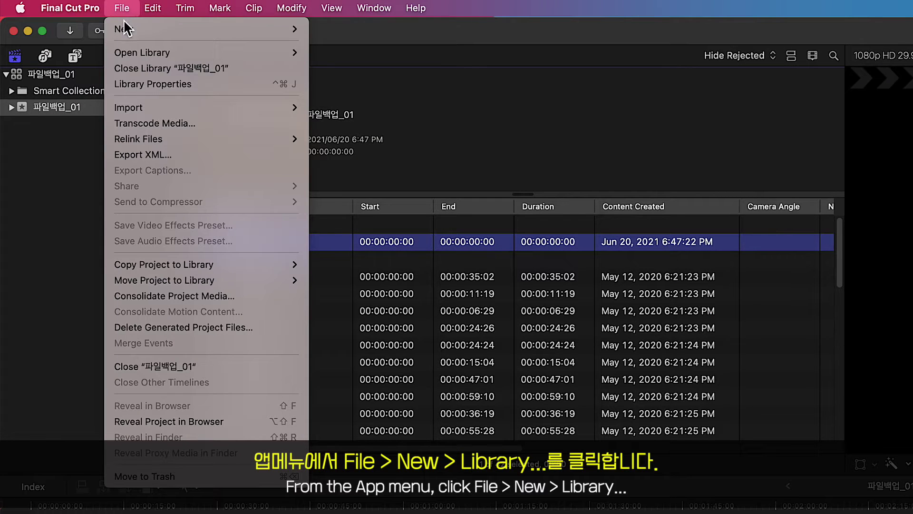
mouse_move(125, 29)
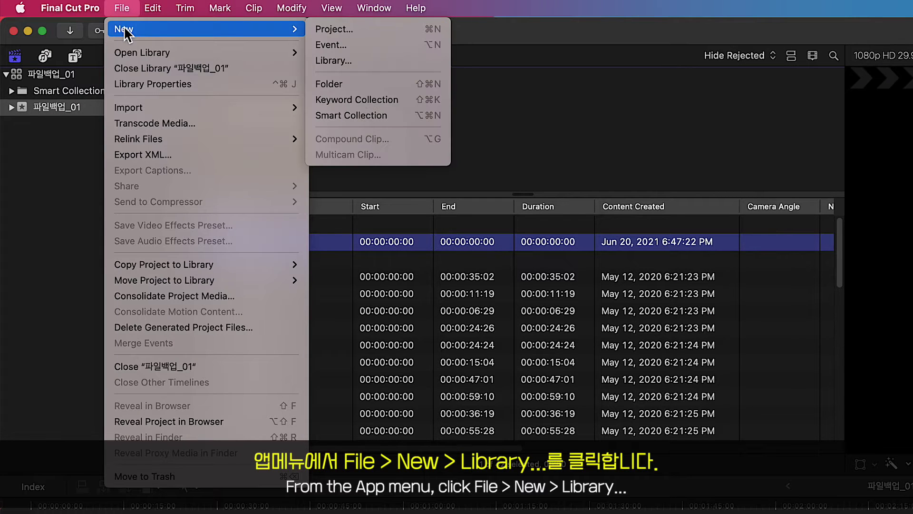
left_click(340, 59)
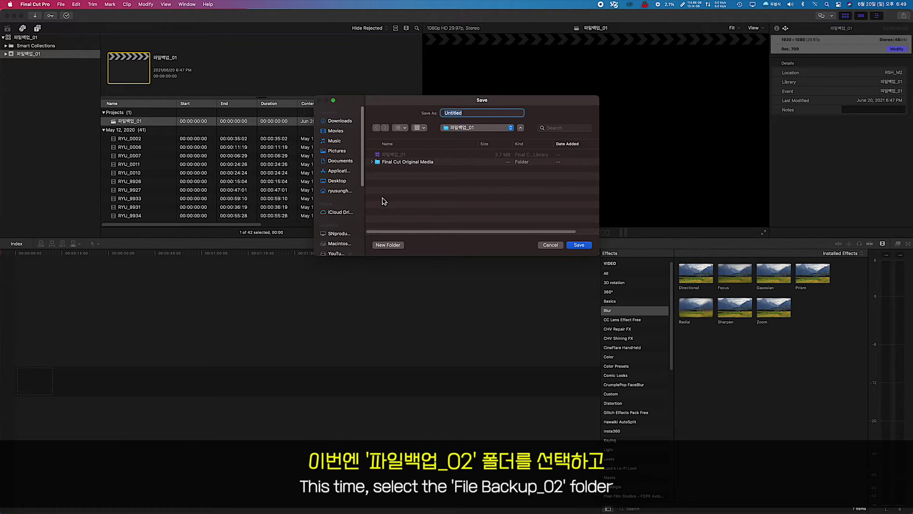
left_click_drag(363, 183, 363, 250)
left_click(336, 136)
left_click(398, 184)
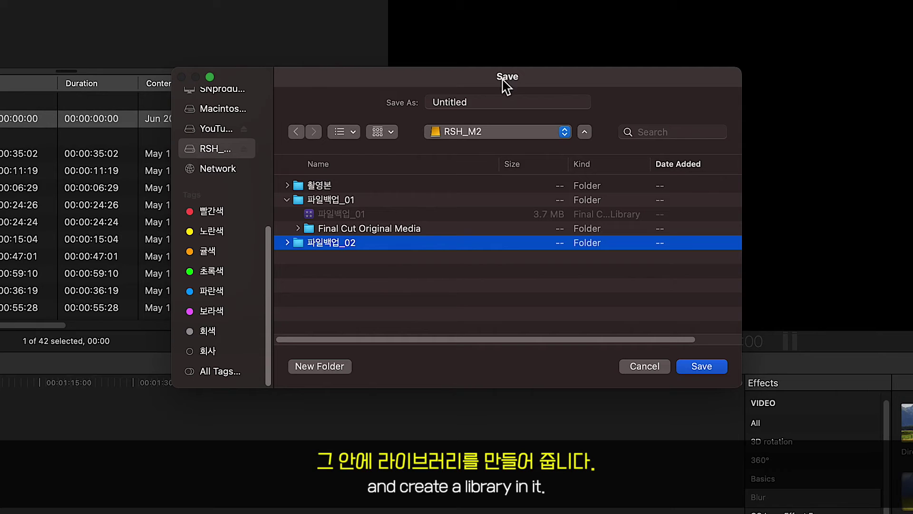
Name the second library 파일백업_02 and save it in the 파일백업_02 folder
left_click(486, 98)
type("파일백ㅇ")
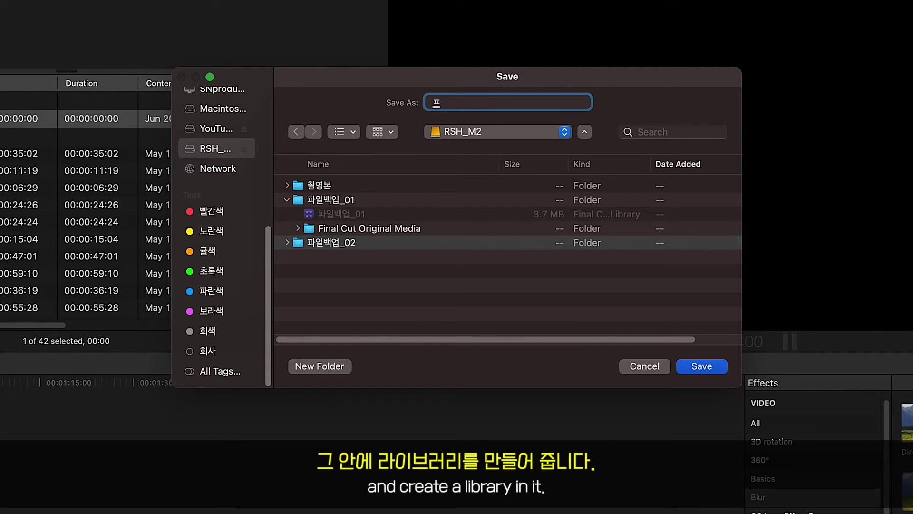
type("업_02")
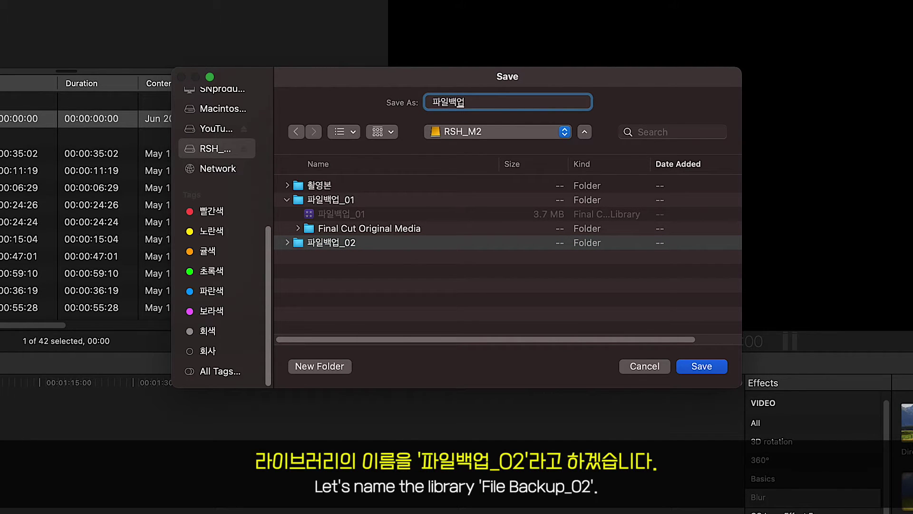
left_click(322, 245)
left_click(699, 368)
left_click(579, 245)
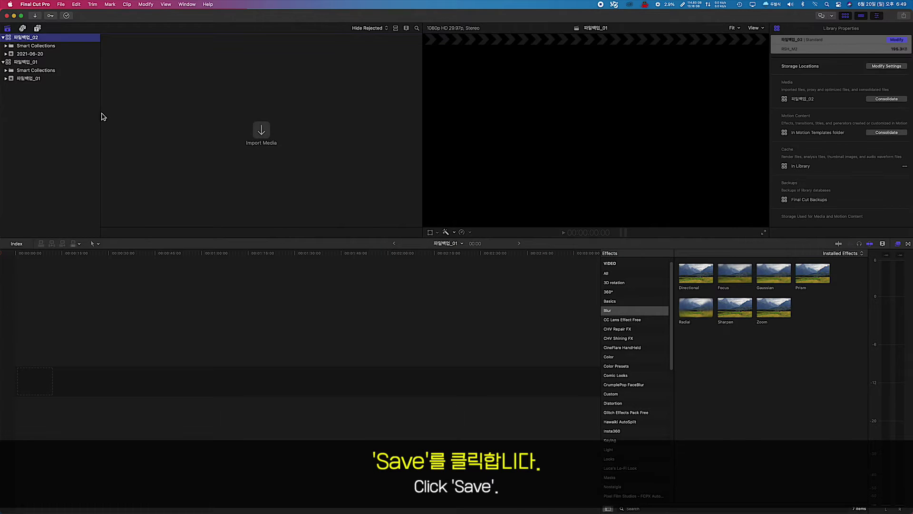
Rename the date-named event in the 파일백업_02 library as 파일백업_02
left_click(38, 54)
left_click(38, 54)
type("파일백어")
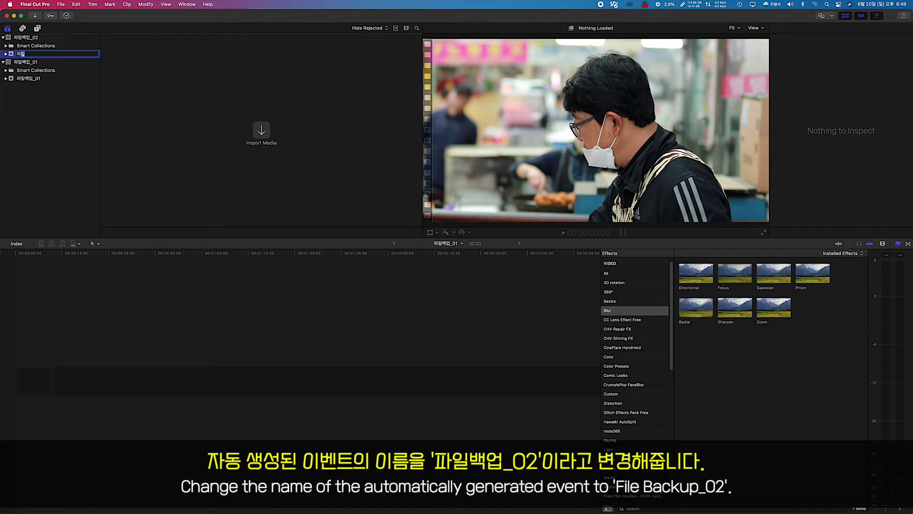
key("Return")
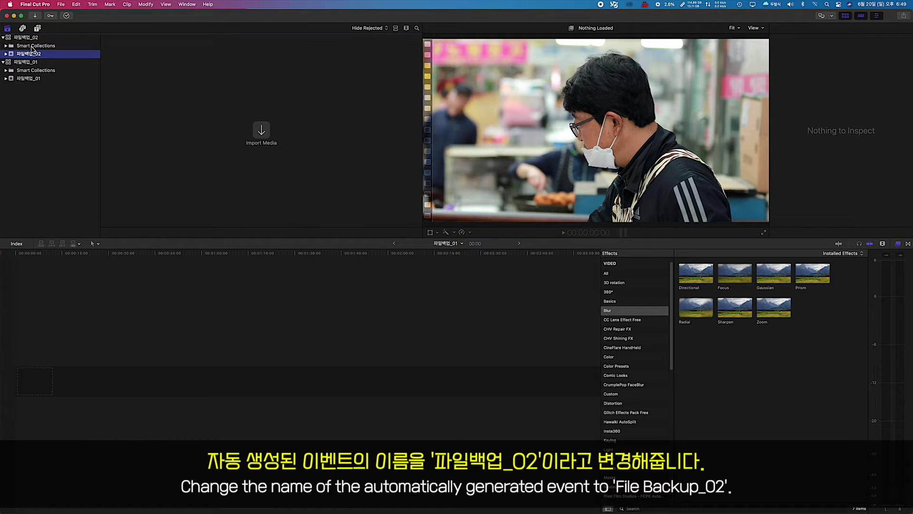
Create a new project named 파일백업_02 in the 파일백업_02 event, keeping the offered video and audio settings
right_click(26, 53)
left_click(47, 65)
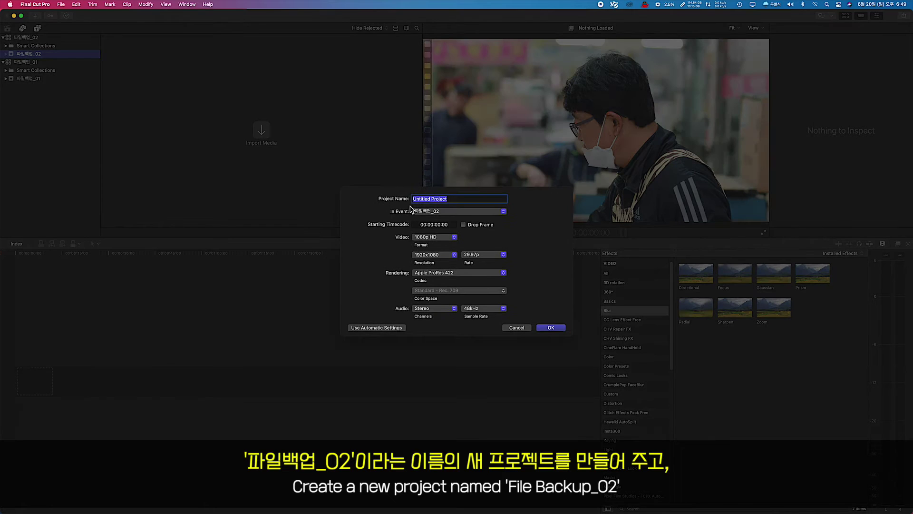
type("파일백업_02")
left_click(551, 328)
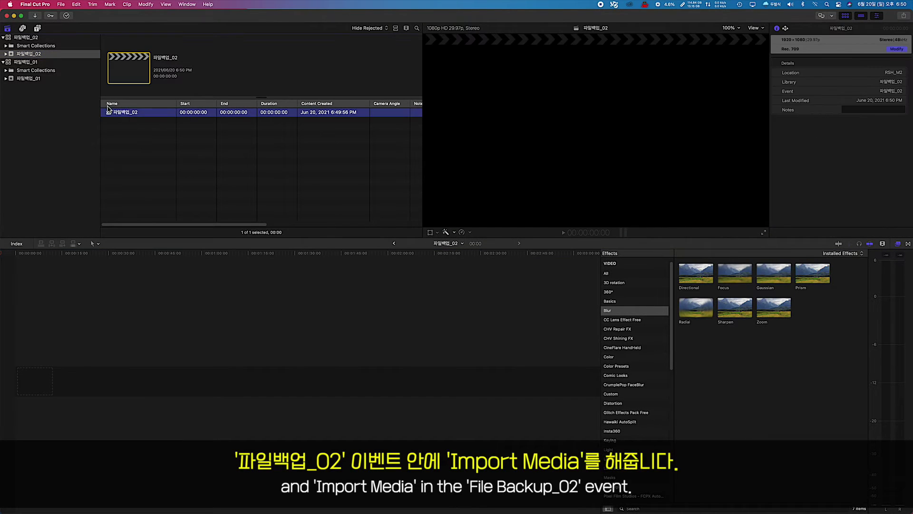
Import all clips from the CAM_2 folder on RSH_M2 into the 파일백업_02 event, keeping the offered import settings
right_click(46, 54)
left_click(65, 102)
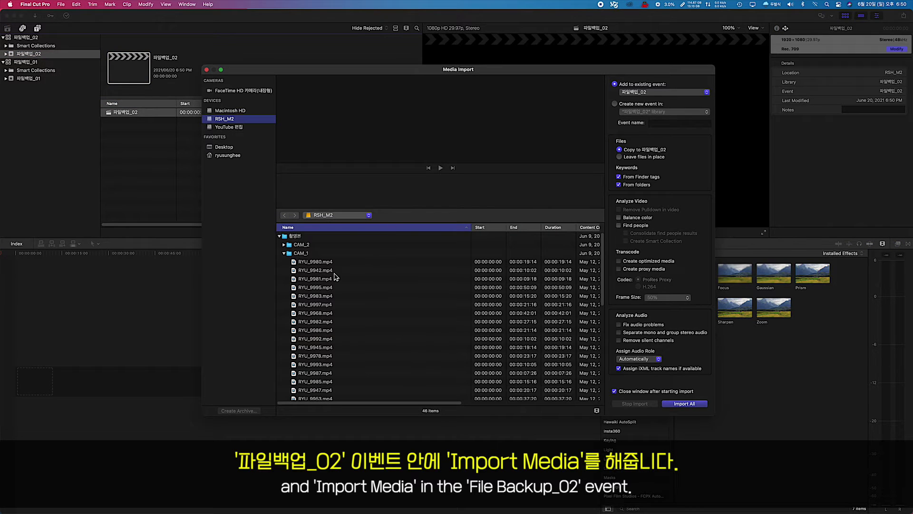
left_click(283, 254)
left_click(284, 245)
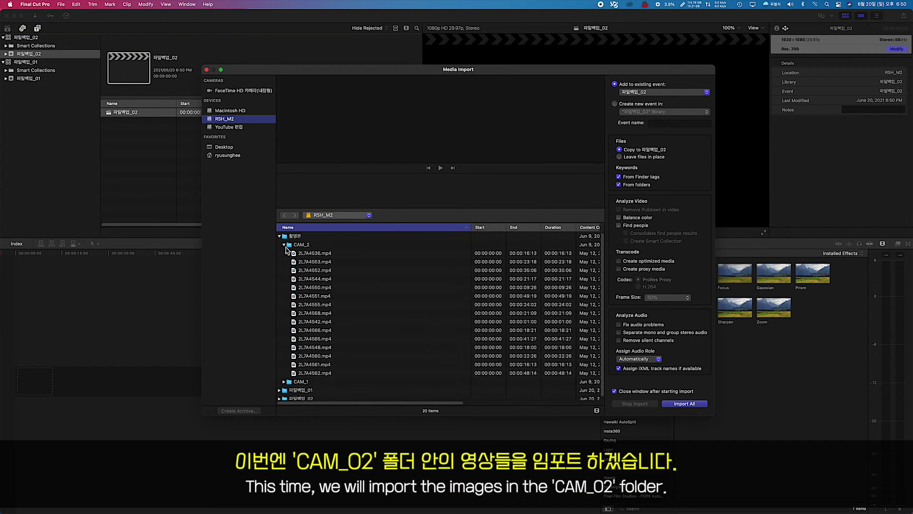
left_click(305, 255)
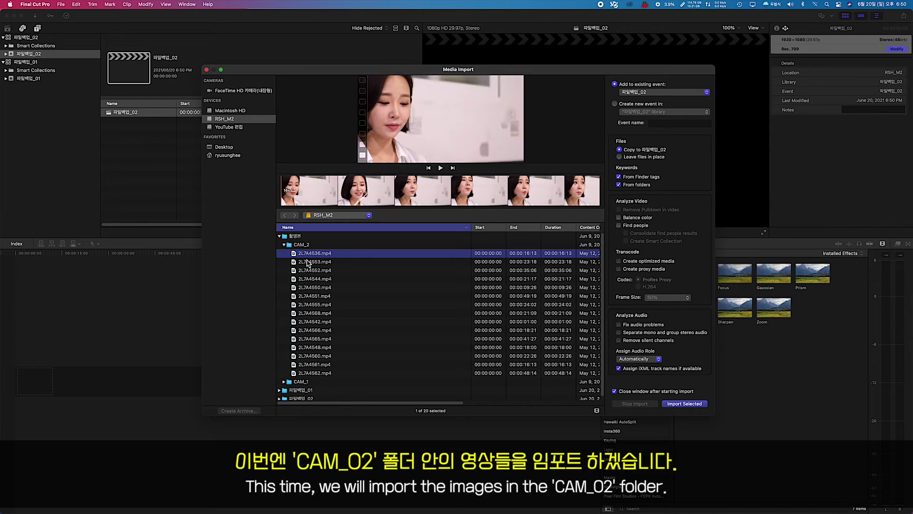
left_click(325, 373, "shift")
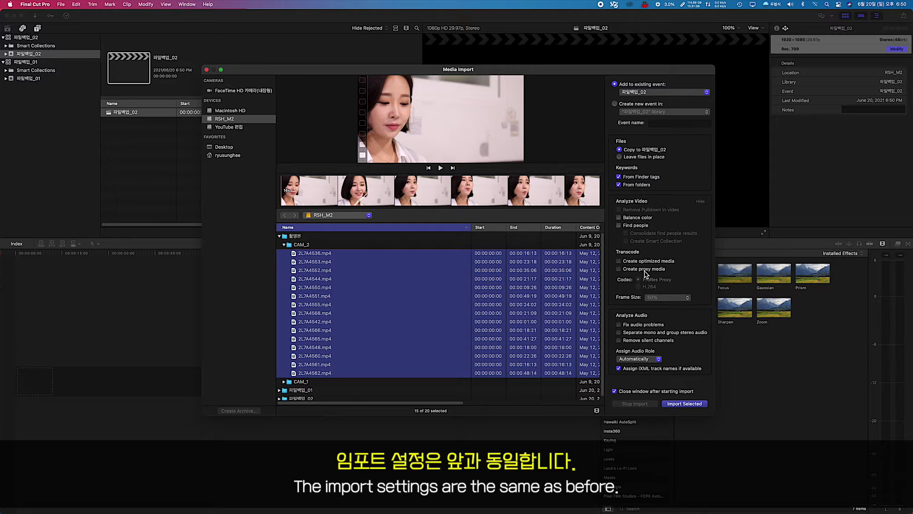
left_click(674, 405)
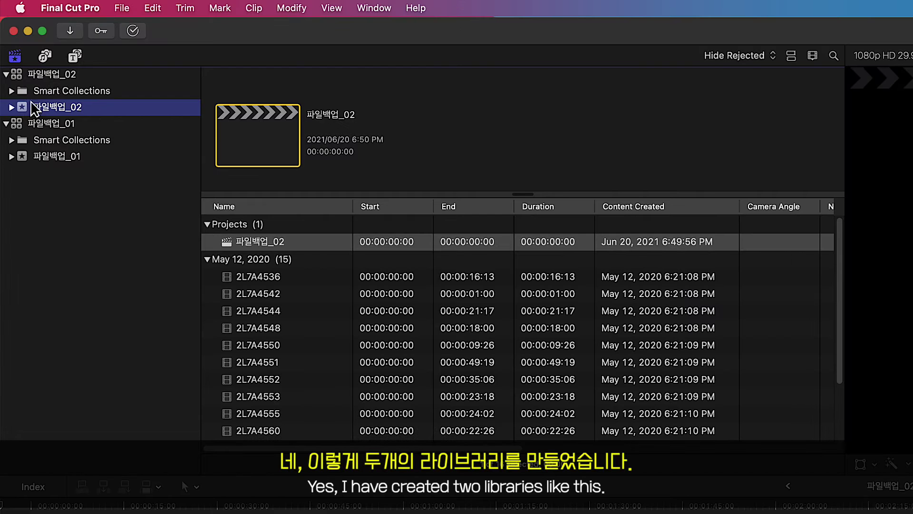
Review the storage location settings of the 파일백업_01 library and accept them without changes
left_click(55, 76)
left_click(55, 123)
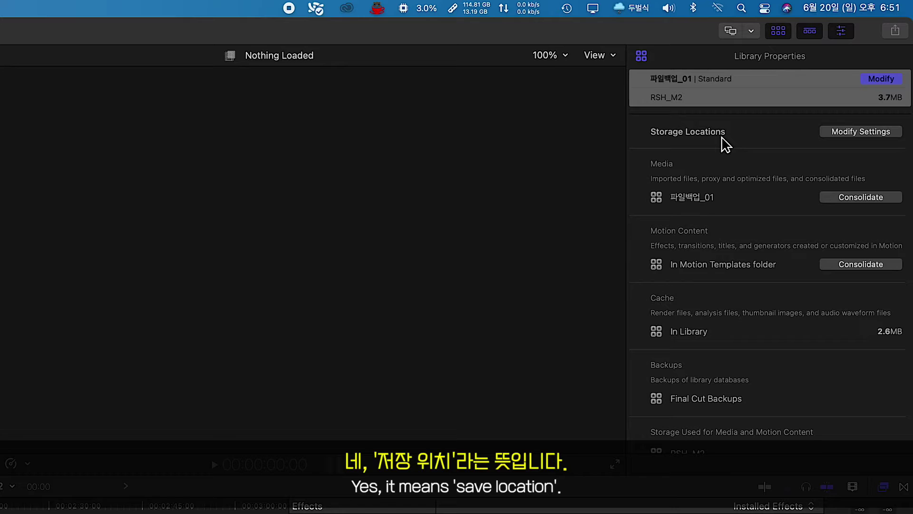
left_click(859, 134)
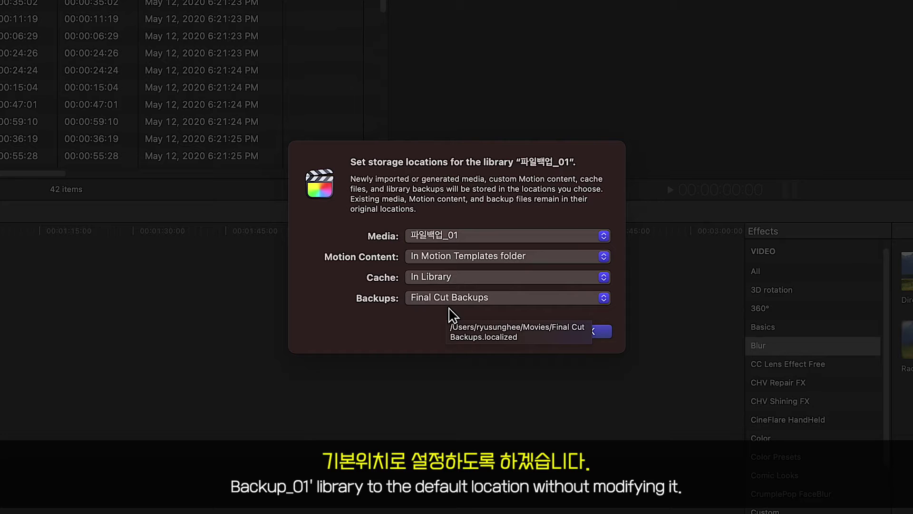
left_click(600, 335)
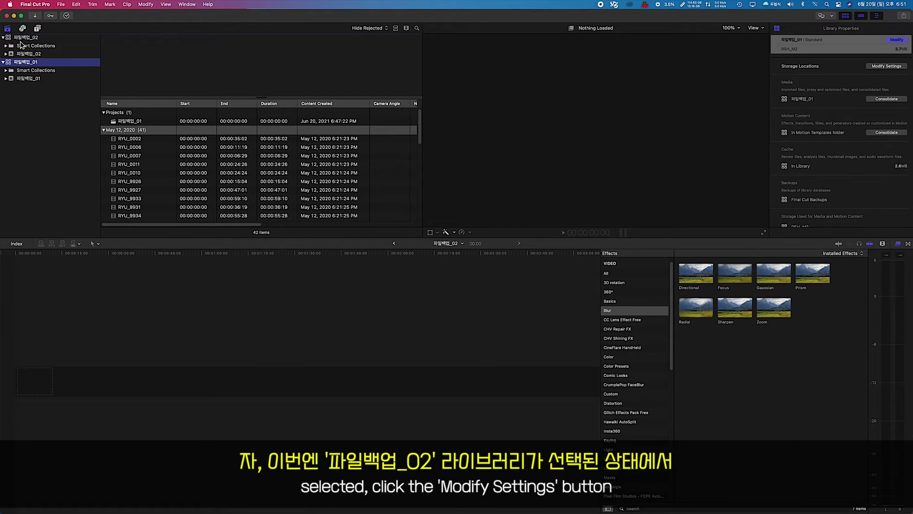
In the storage locations of the 파일백업_02 library, set both Media and Motion Content to In Library
left_click(26, 37)
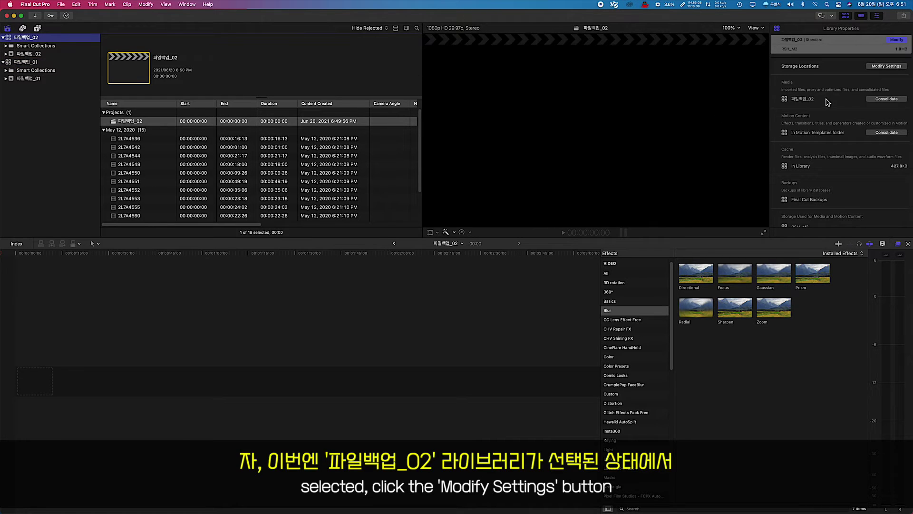
left_click(885, 66)
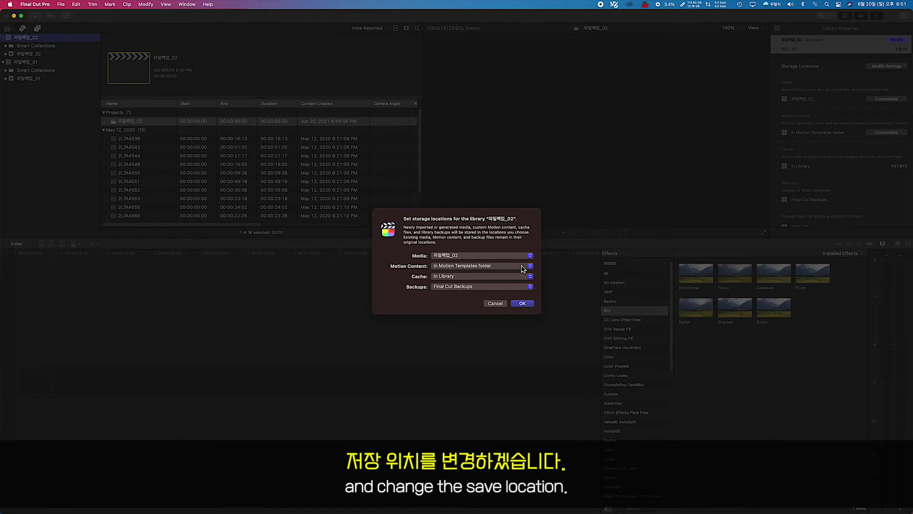
left_click(530, 256)
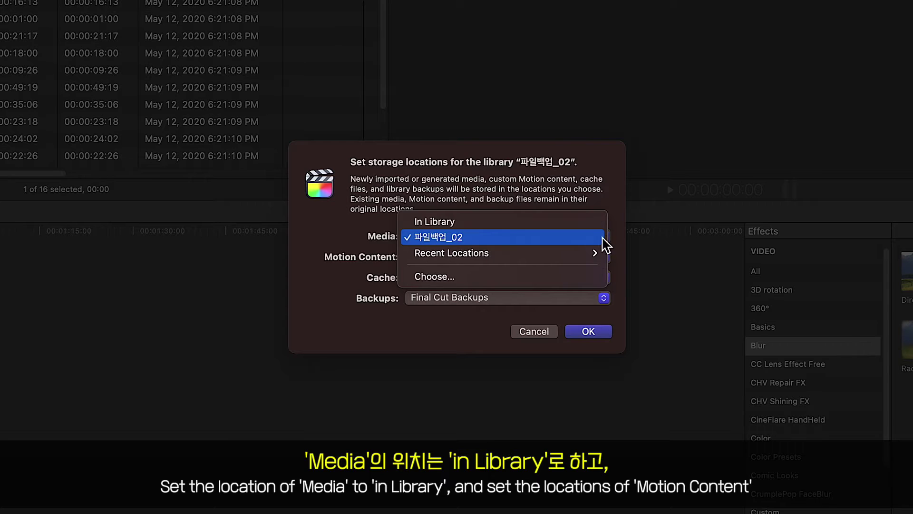
left_click(440, 225)
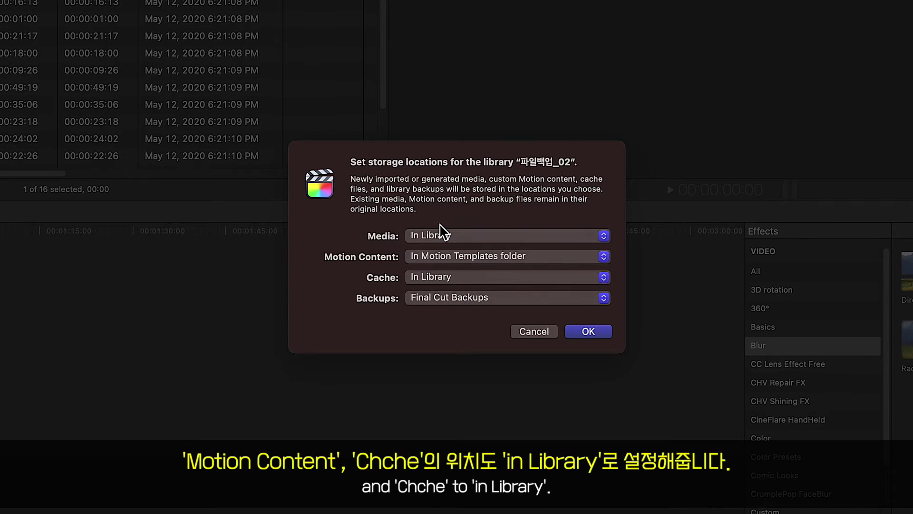
left_click(604, 260)
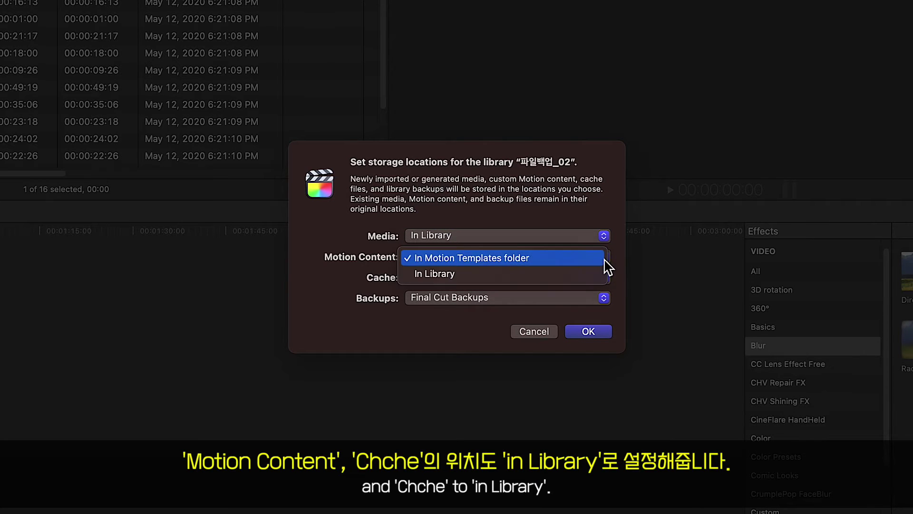
left_click(433, 273)
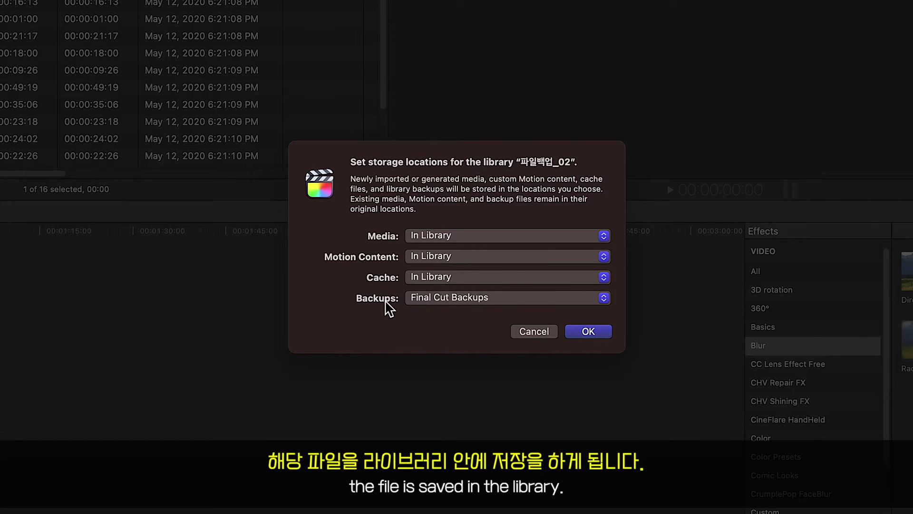
Set the Backups location of the 파일백업_02 library to the 파일백업_02 folder and apply the storage settings
left_click(608, 300)
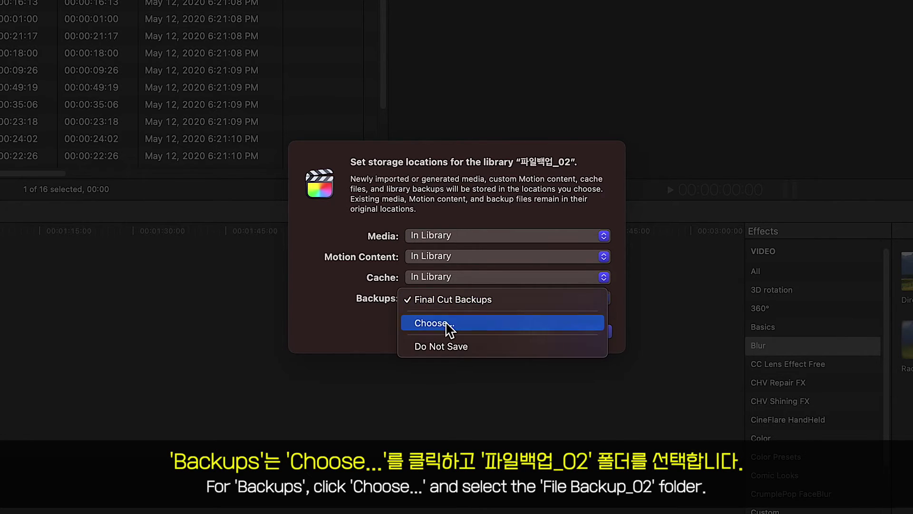
left_click(419, 324)
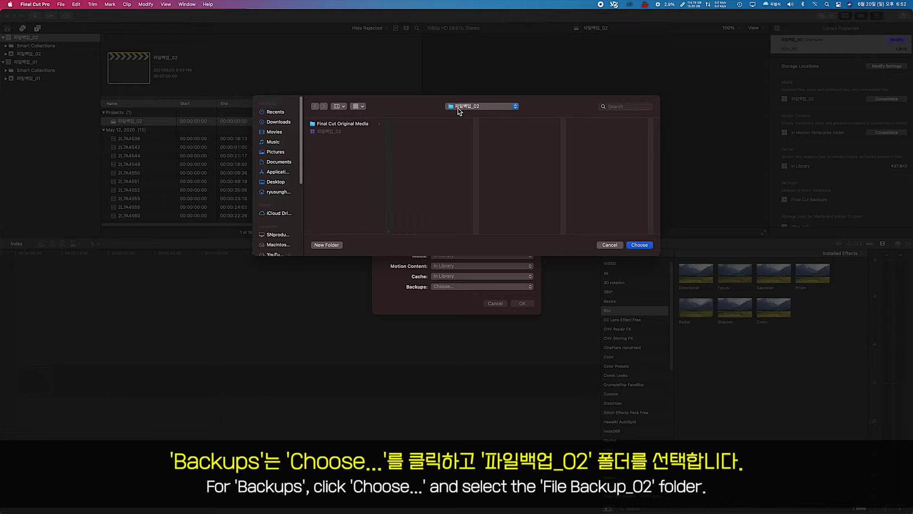
left_click(640, 245)
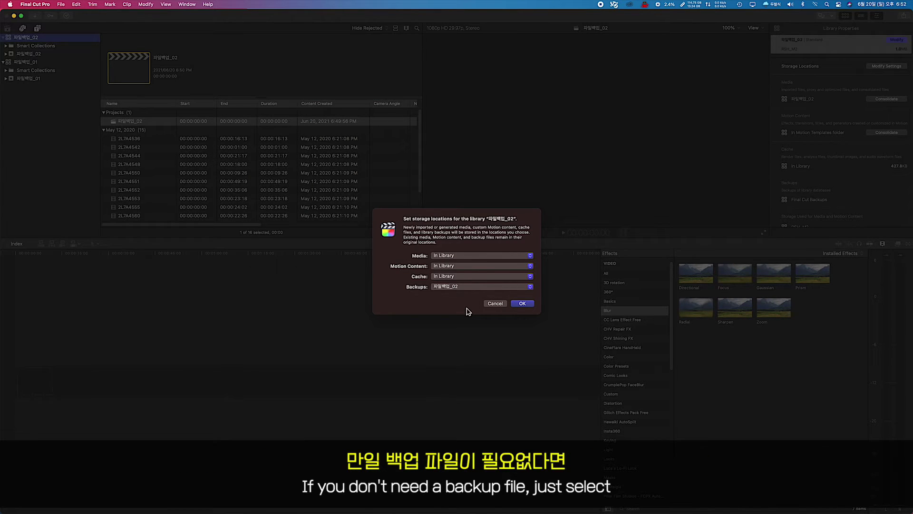
left_click(531, 288)
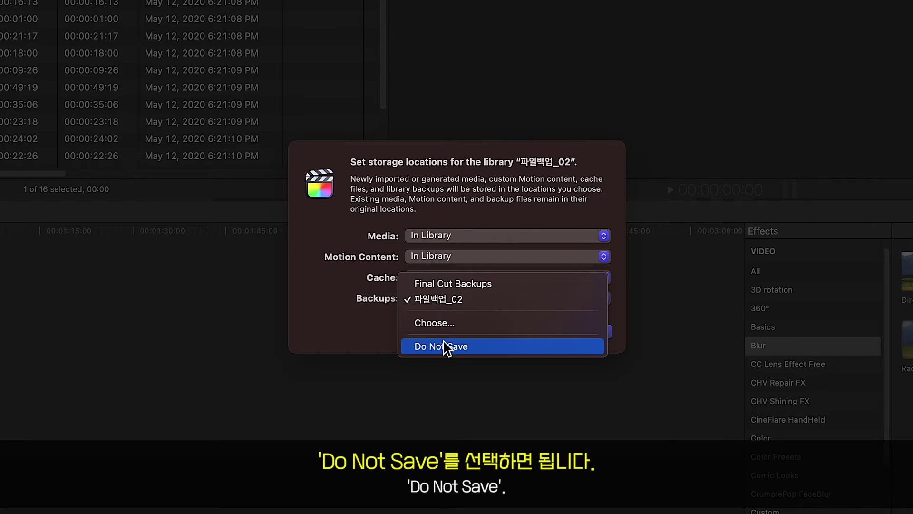
left_click(357, 339)
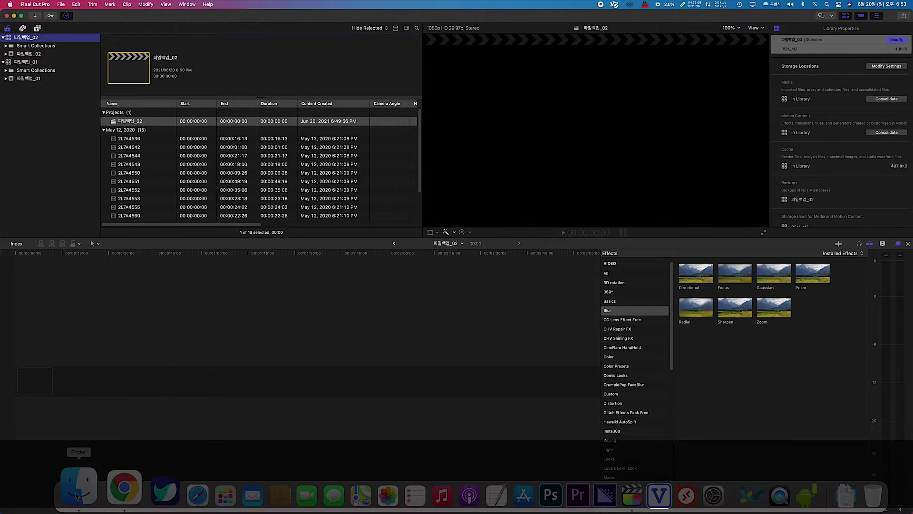
Switch to Finder and examine the original media copied to the 2020-05-12 folder within 파일백업_01 on the RSH_M2 drive
left_click(78, 487)
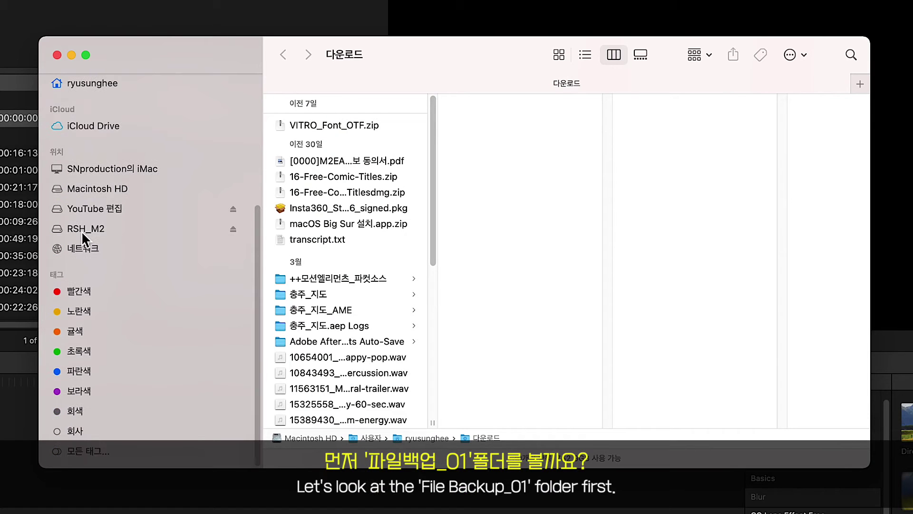
left_click(85, 229)
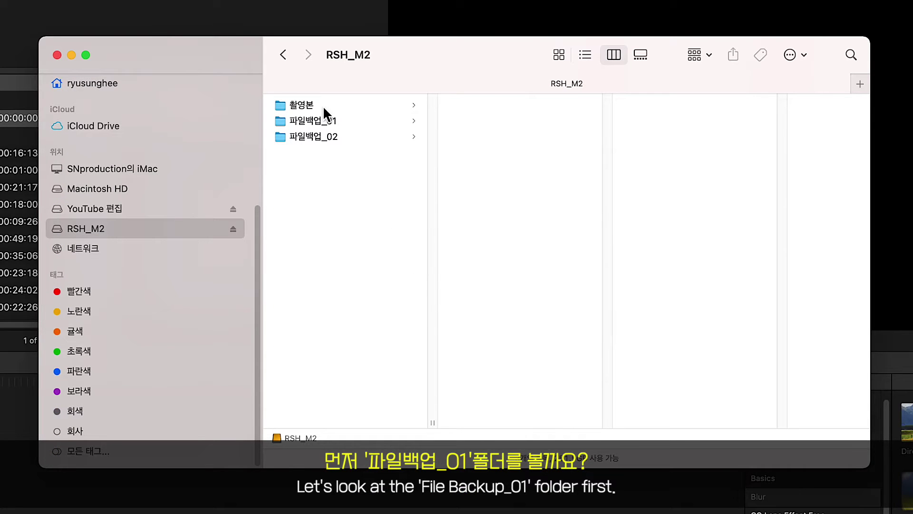
left_click(323, 120)
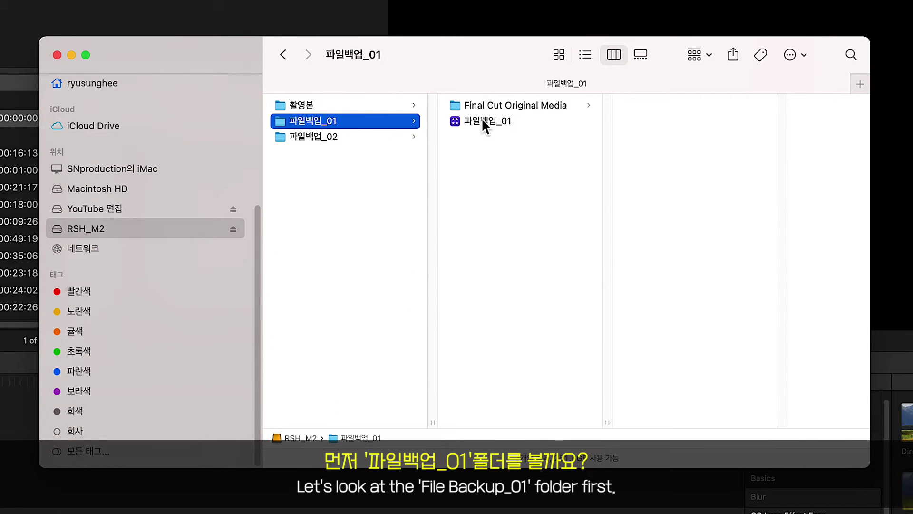
left_click(575, 109)
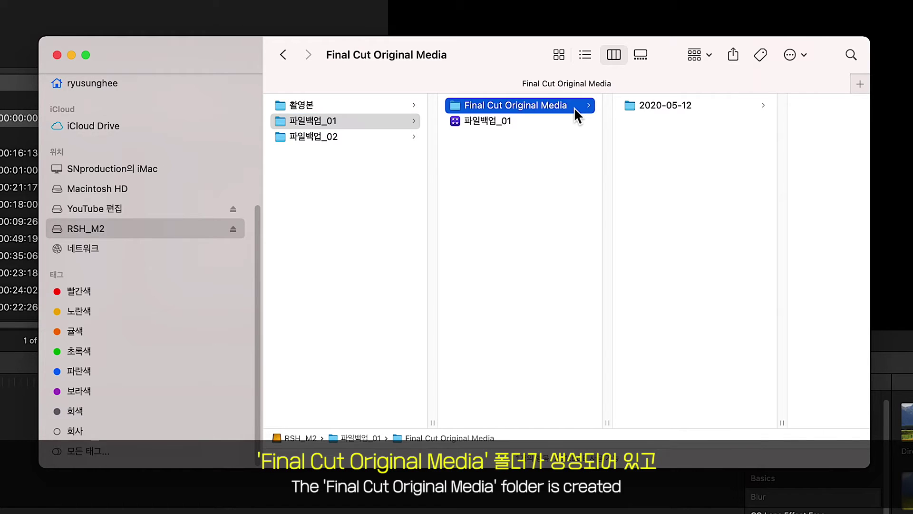
left_click(686, 108)
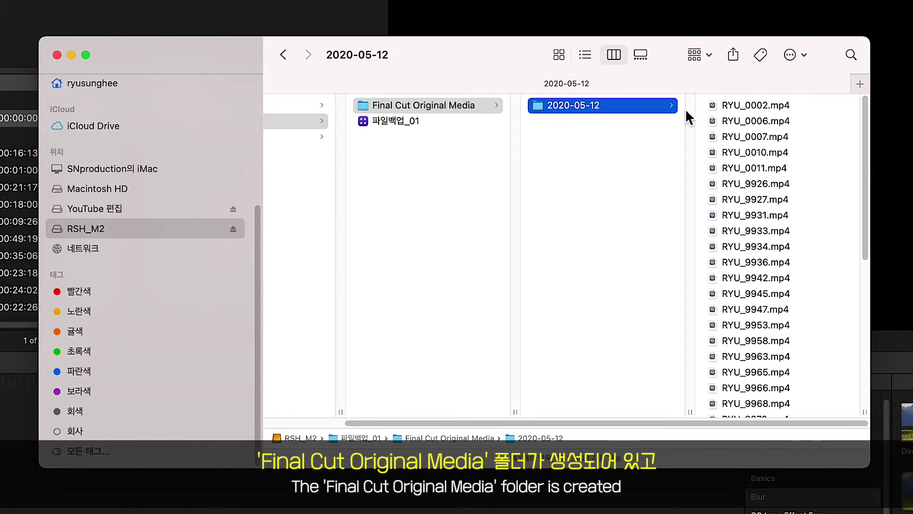
scroll(866, 224, "down", 5)
scroll(856, 238, "up", 5)
scroll(524, 415, "left", 3)
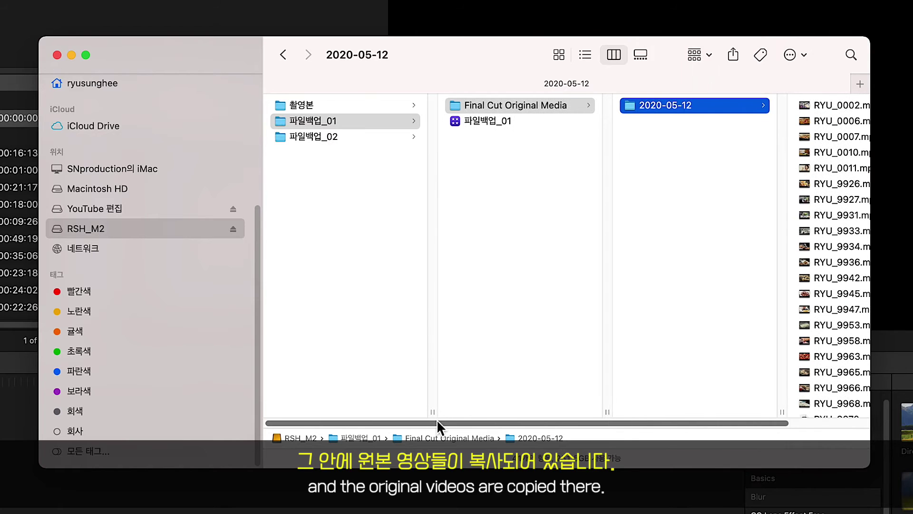
Show the package contents of the 파일백업_01 library and examine its event and project folders
left_click(481, 121)
right_click(485, 125)
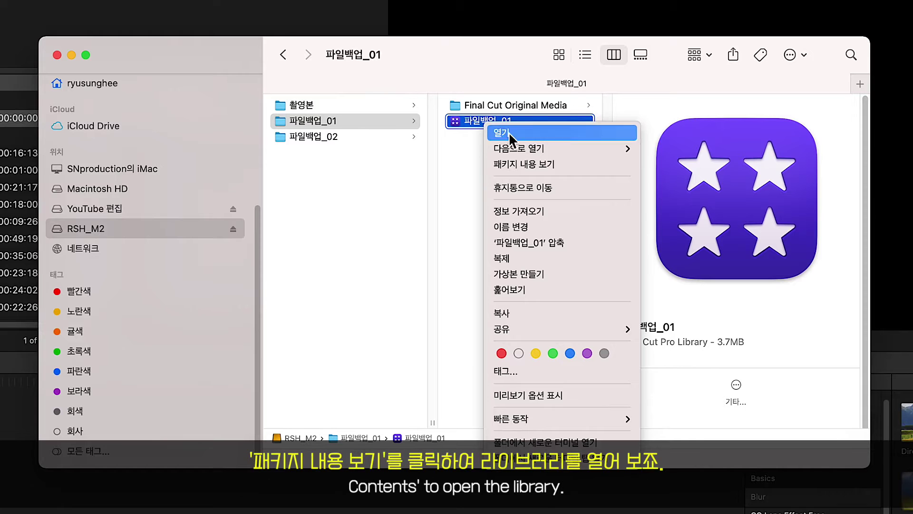
left_click(511, 165)
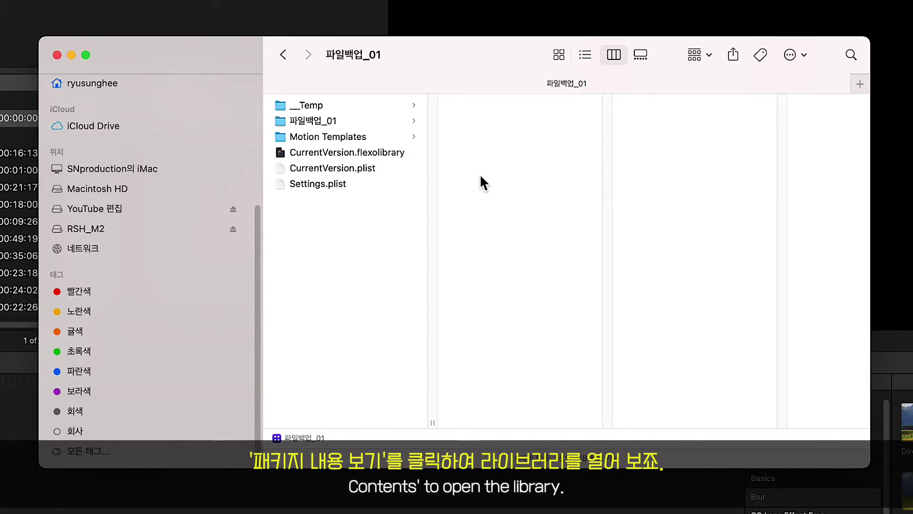
left_click(331, 121)
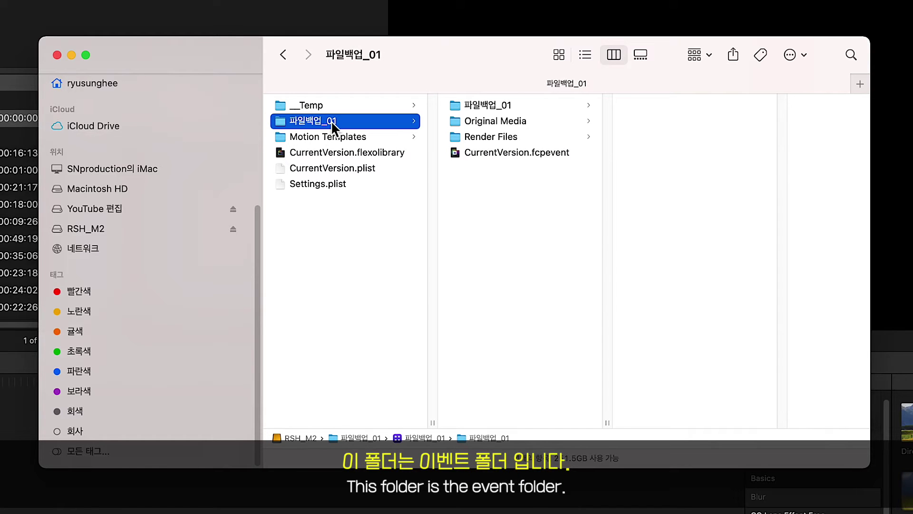
left_click(482, 107)
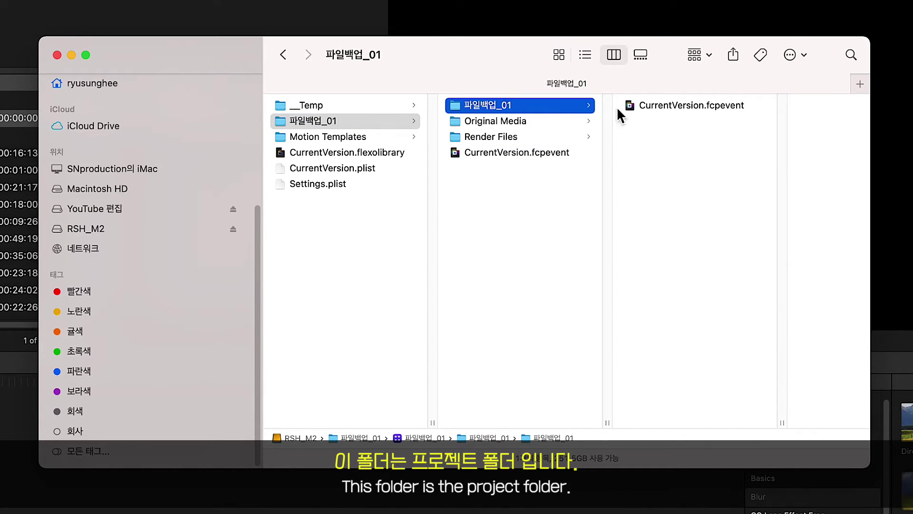
Examine the event's Original Media and Render Files folders, including Peaks Data and Thumbnail Media
left_click(498, 121)
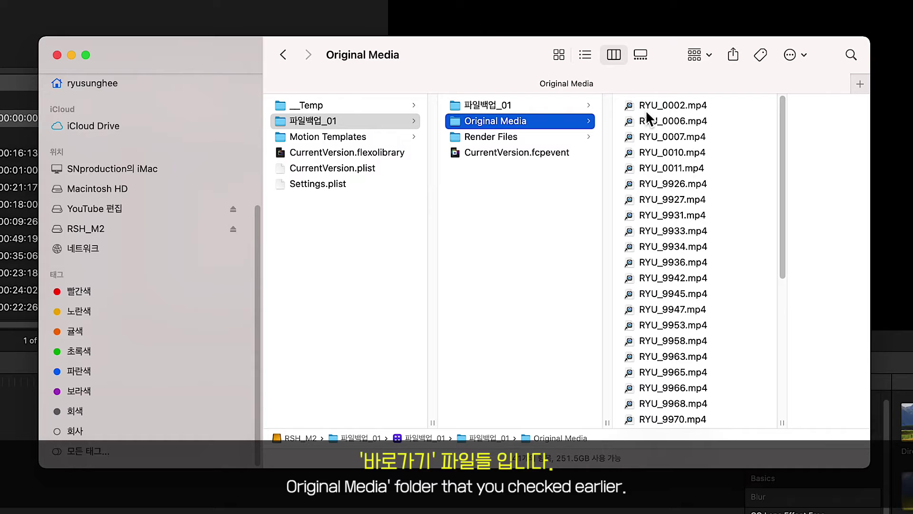
left_click(559, 138)
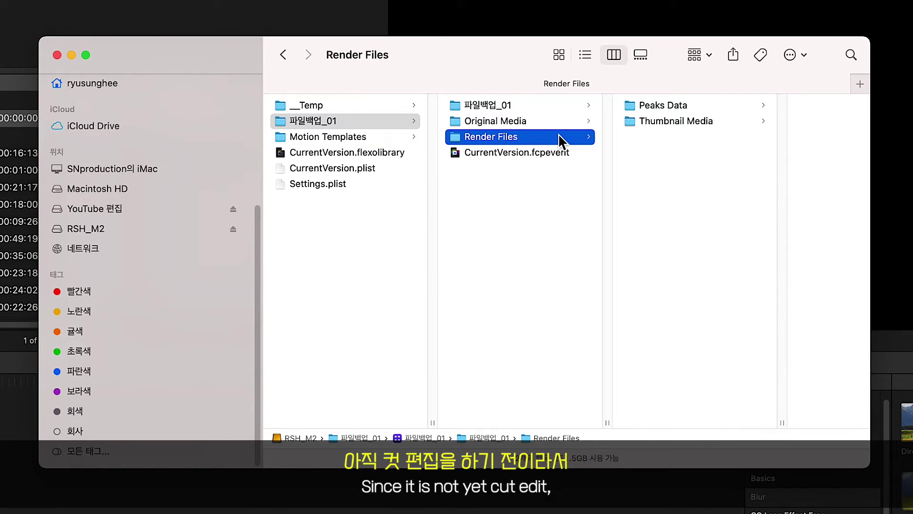
left_click(665, 108)
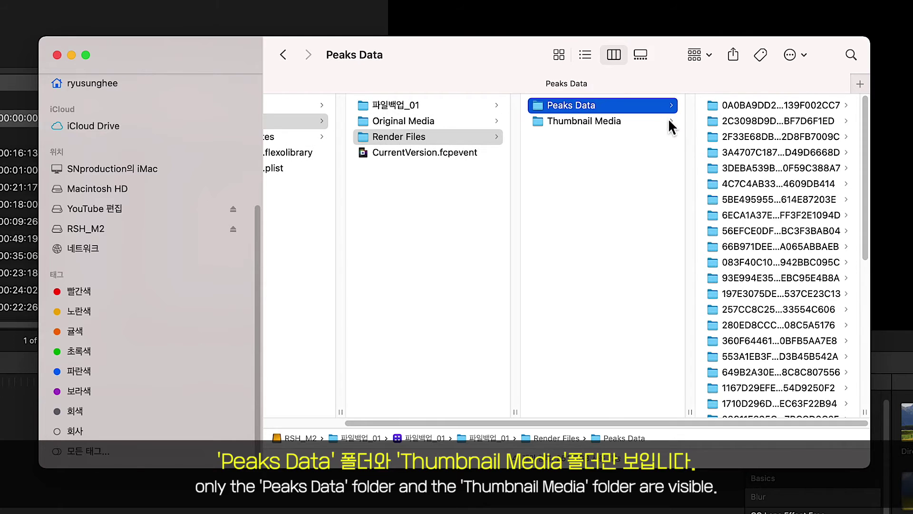
left_click(619, 123)
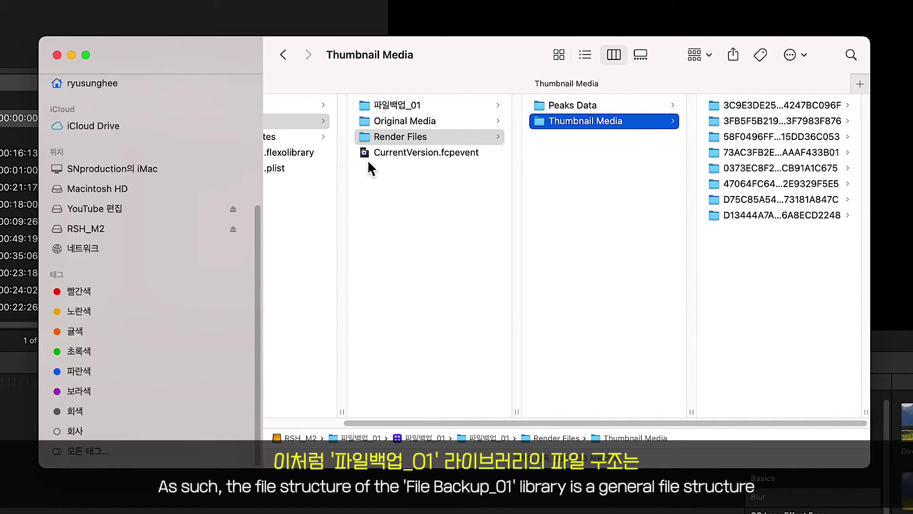
Examine the original media in the 2020-05-12 folder within 파일백업_02 on the RSH_M2 drive
double_click(359, 442)
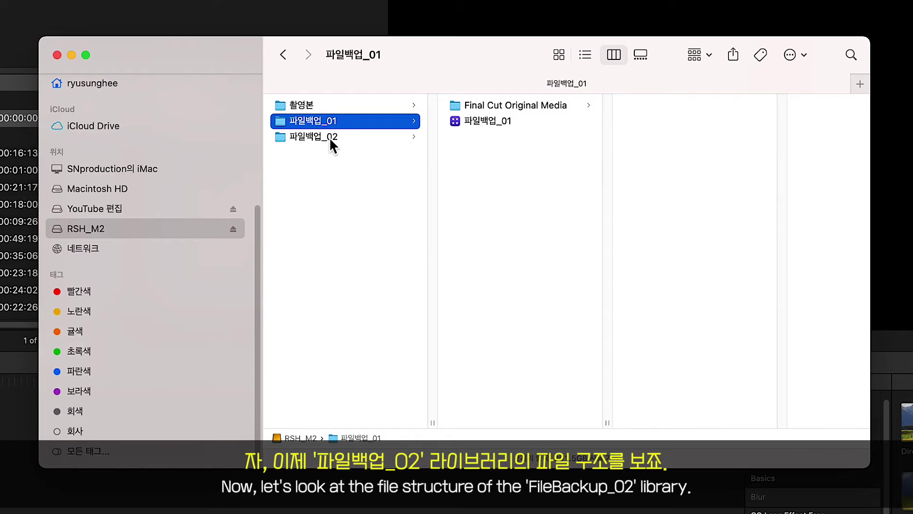
left_click(330, 137)
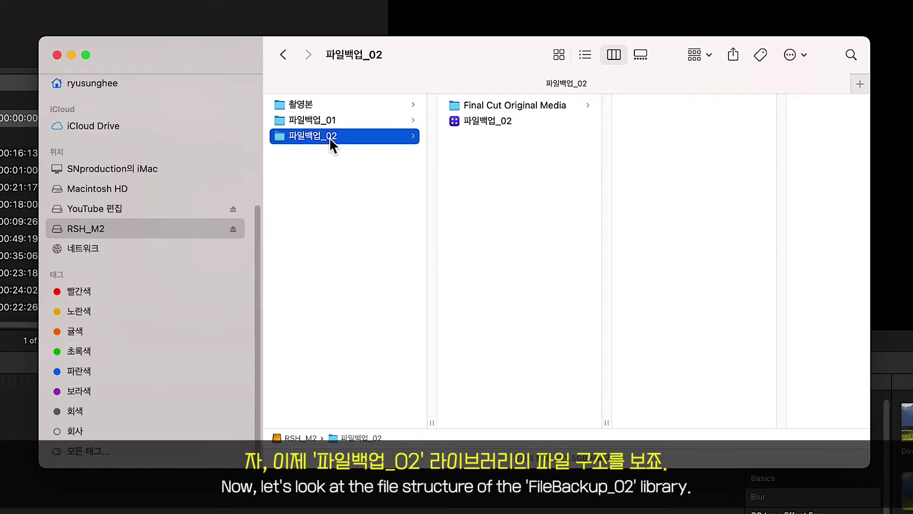
left_click(555, 106)
left_click(658, 107)
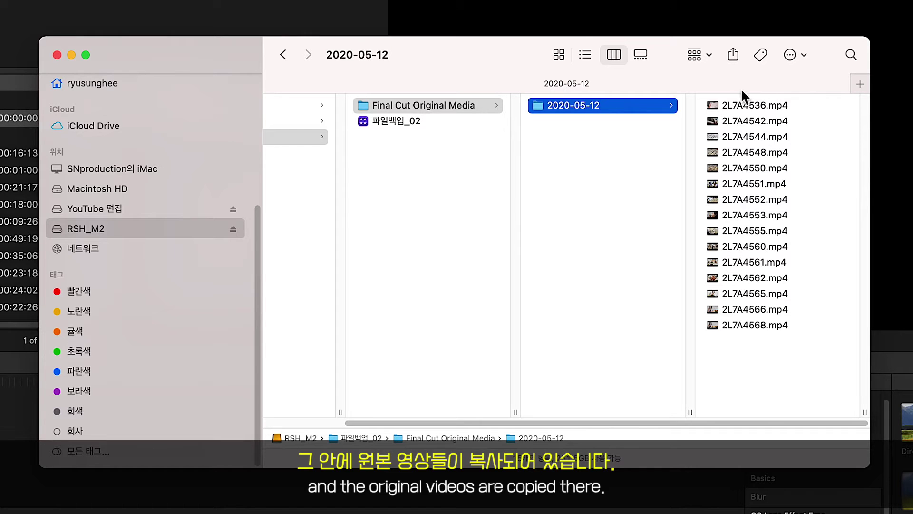
Show the package contents of the 파일백업_02 library and examine its event's project, Original Media and Render Files folders
left_click(402, 134)
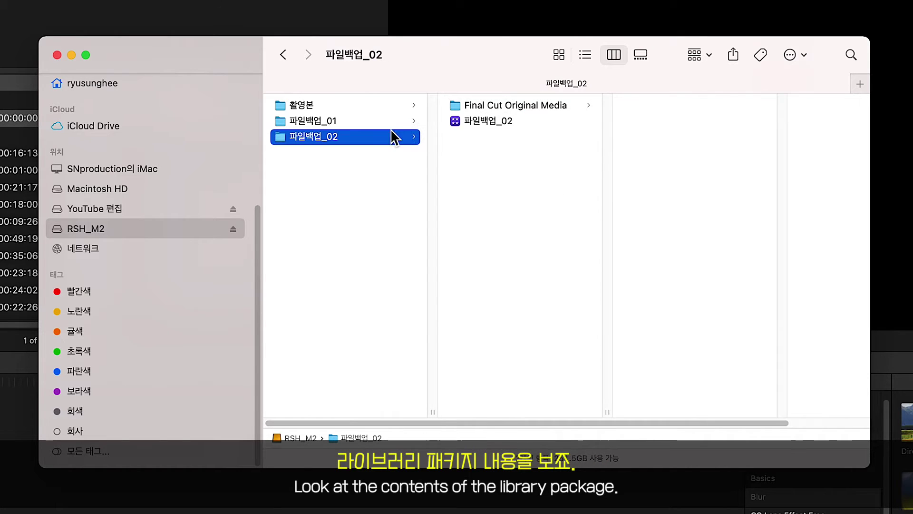
right_click(485, 122)
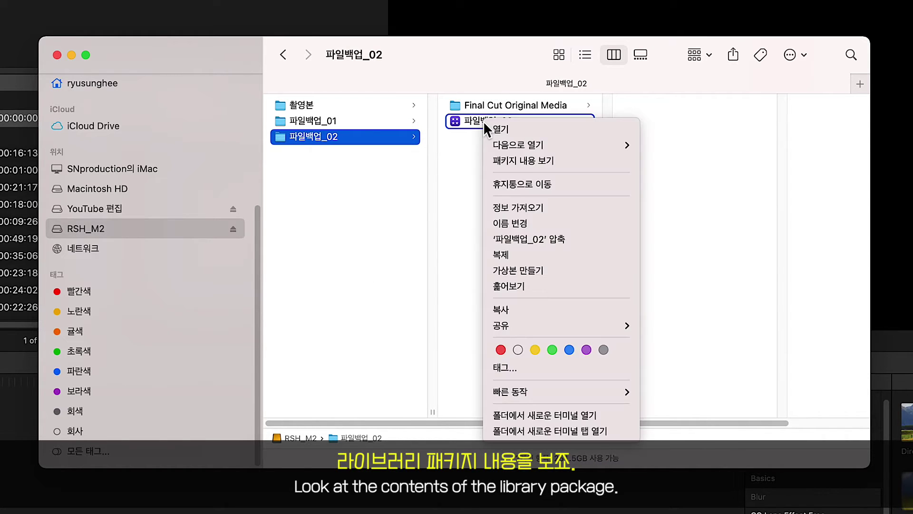
left_click(519, 154)
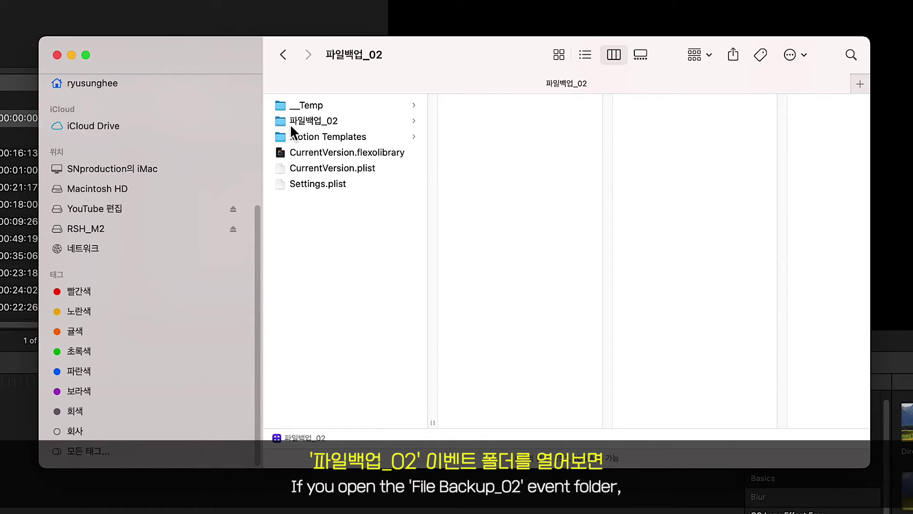
left_click(329, 123)
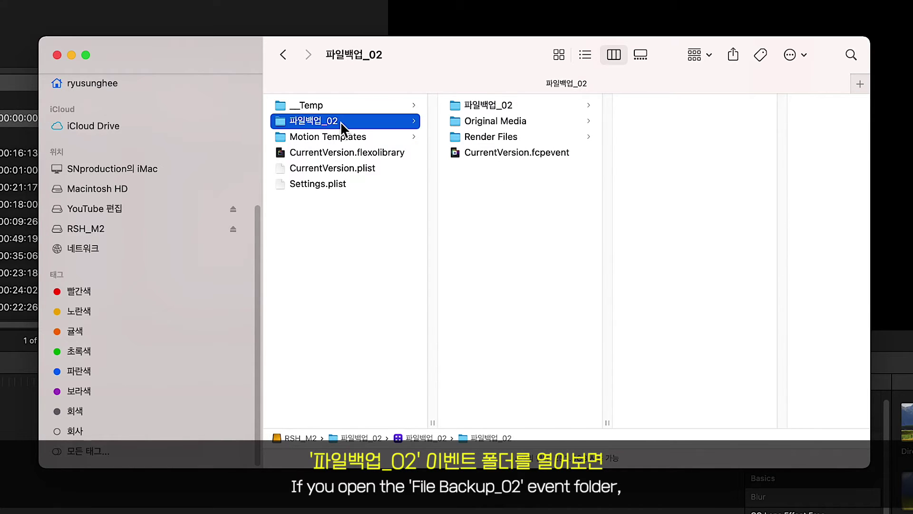
left_click(490, 107)
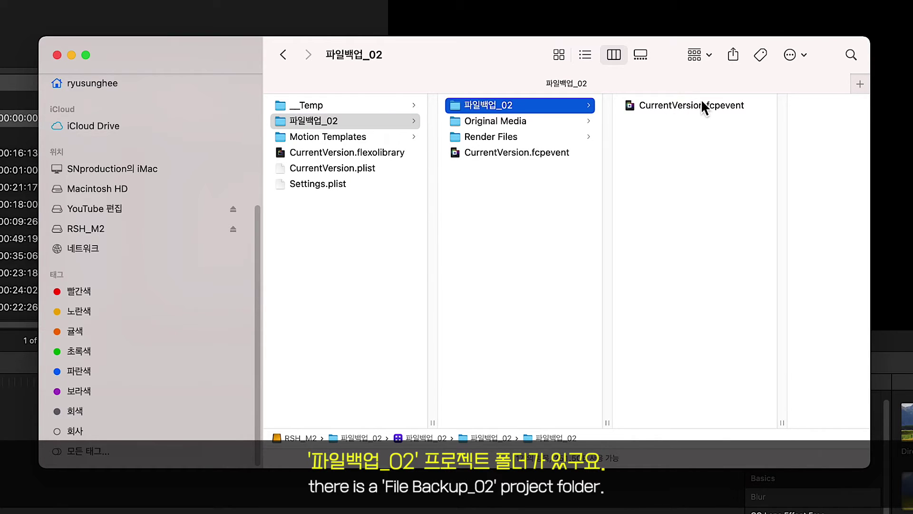
left_click(504, 123)
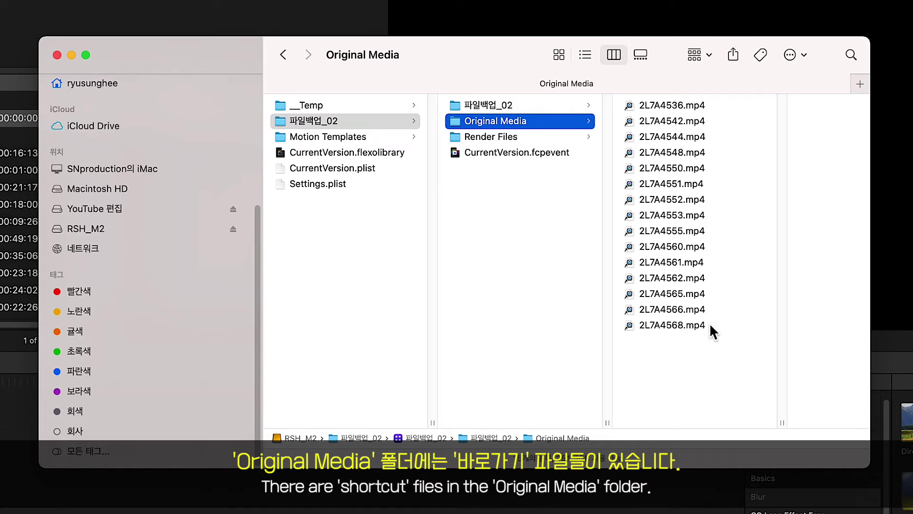
left_click(508, 137)
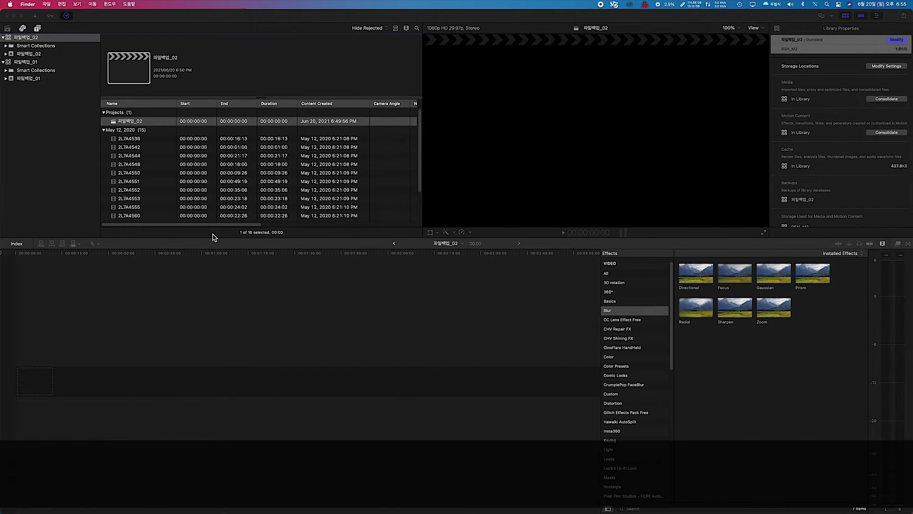
Switch to Final Cut Pro and review the 파일백업_02 library's storage locations without changing them
left_click(34, 62)
left_click(34, 62)
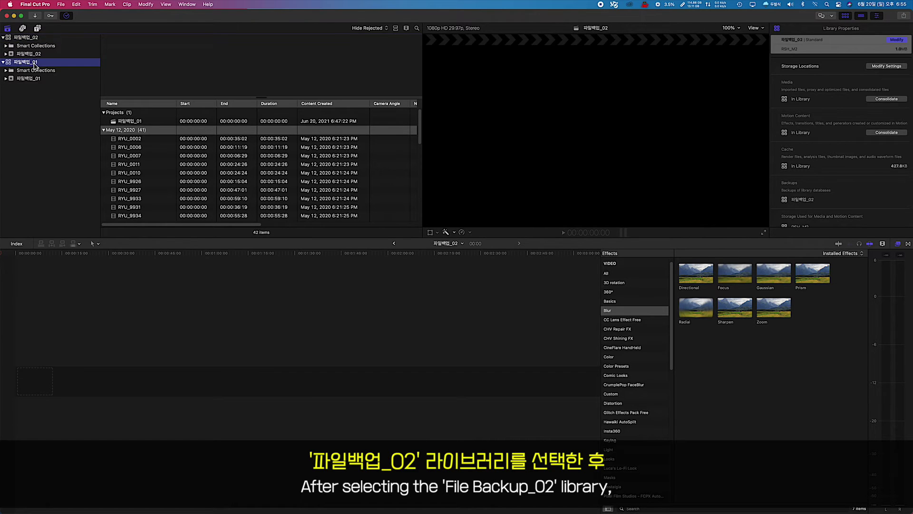
left_click(35, 38)
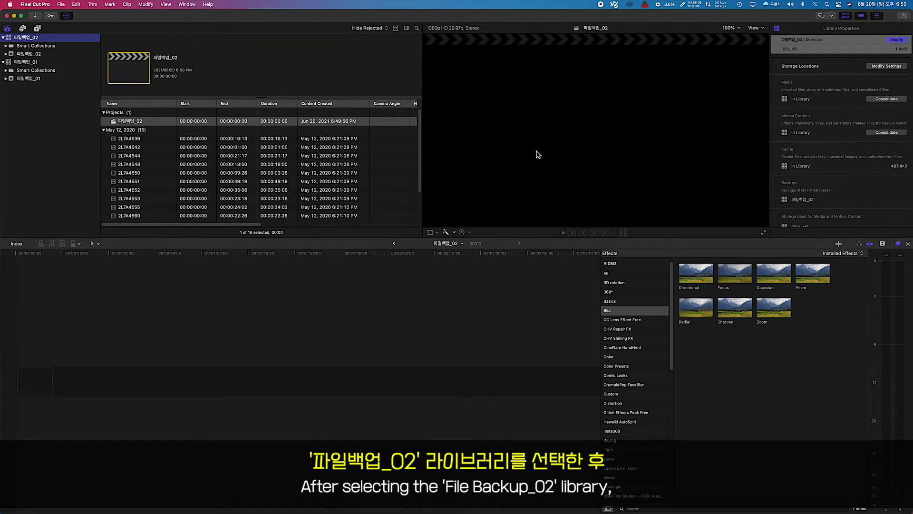
left_click(891, 67)
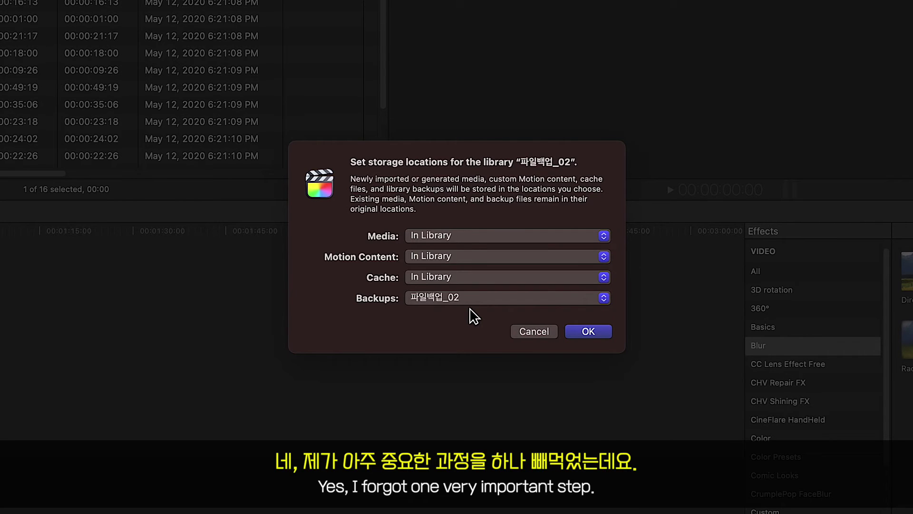
left_click(544, 333)
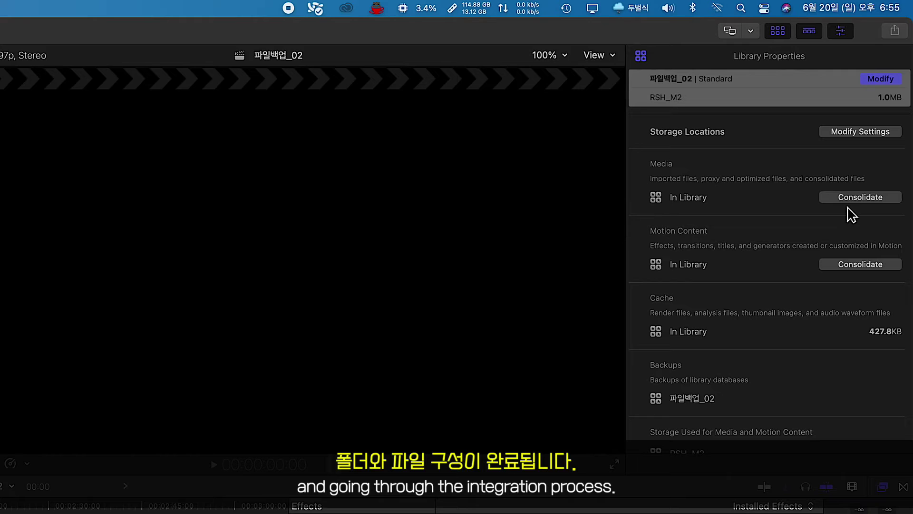
Consolidate the 파일백업_02 library's original, optimized and proxy media into the library, transcoding the missing optimized and proxy files
left_click(856, 198)
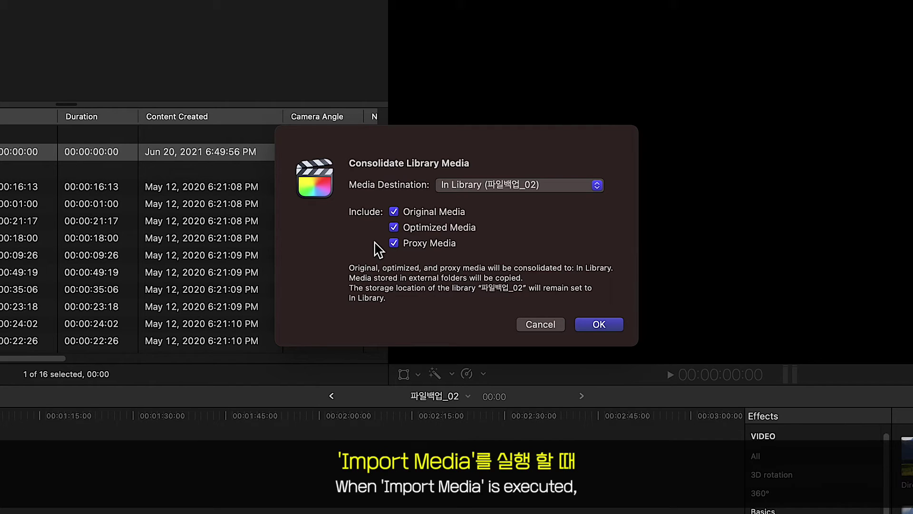
left_click(394, 228)
left_click(394, 243)
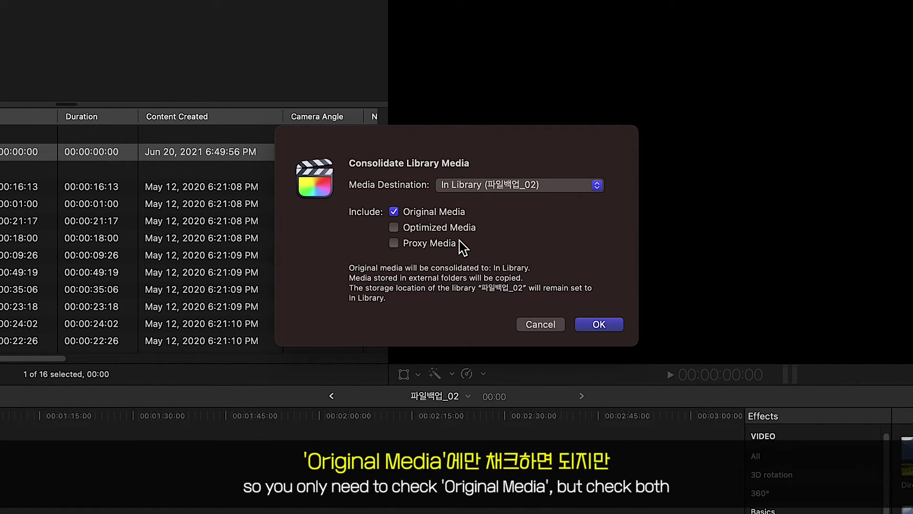
left_click(394, 228)
left_click(394, 242)
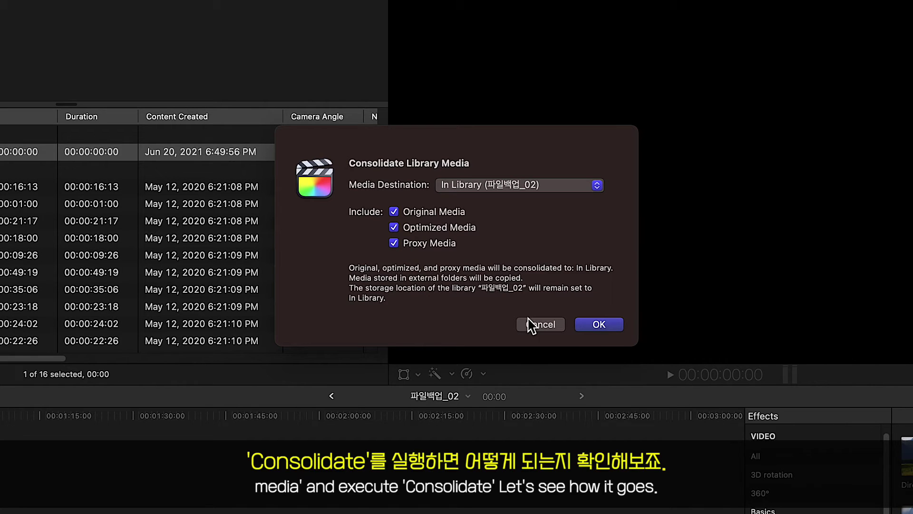
left_click(600, 328)
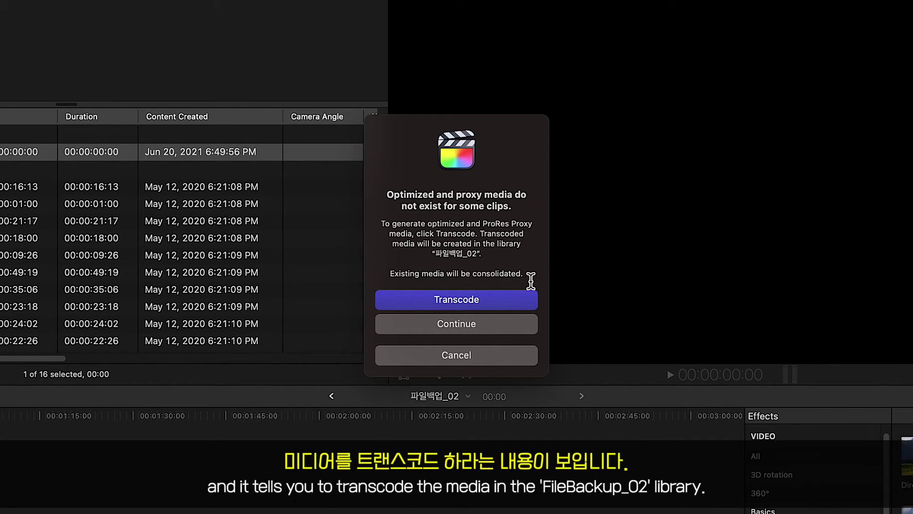
left_click(459, 300)
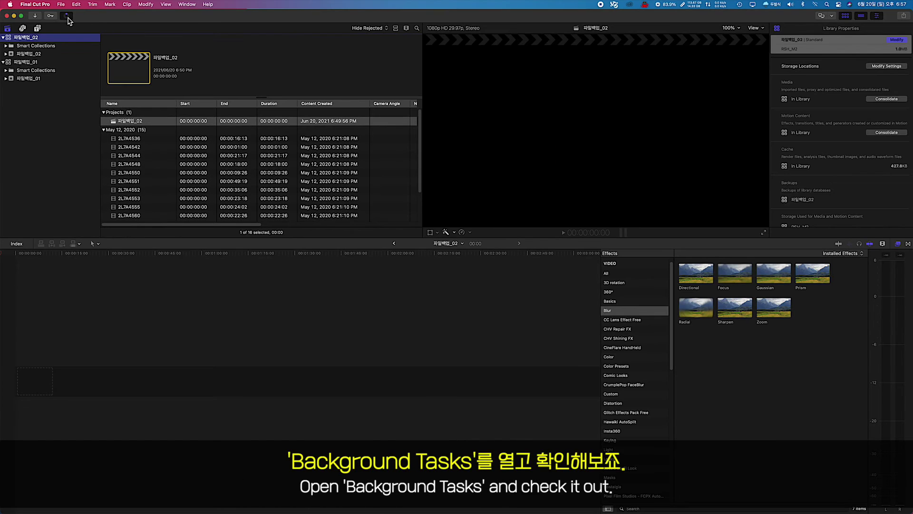
Check the progress of Transcoding and Analysis in Background Tasks until it finishes
left_click(68, 17)
left_click_drag(92, 24, 101, 34)
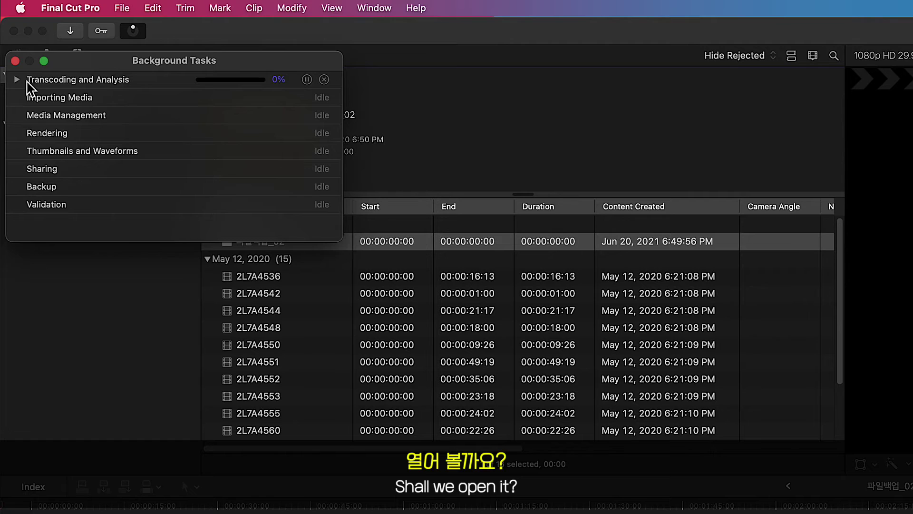
left_click(17, 80)
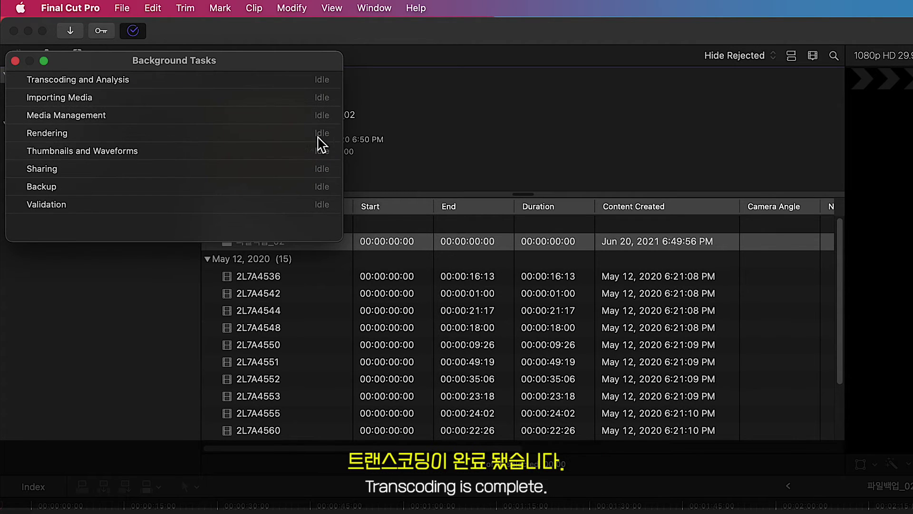
left_click(16, 61)
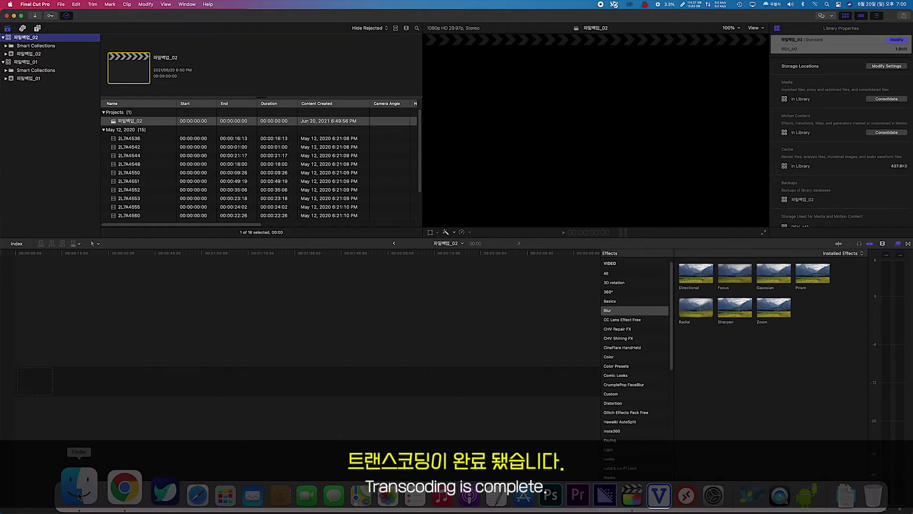
Switch to Finder and recheck the Final Cut Original Media folder's 2020-05-12 clips within 파일백업_02 on RSH_M2
left_click(78, 482)
scroll(328, 201, "down", 5)
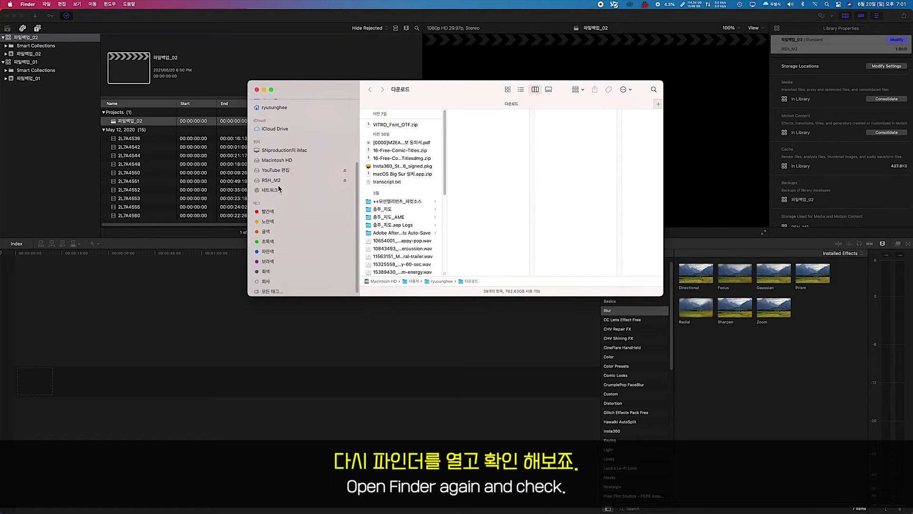
left_click(282, 180)
left_click(406, 129)
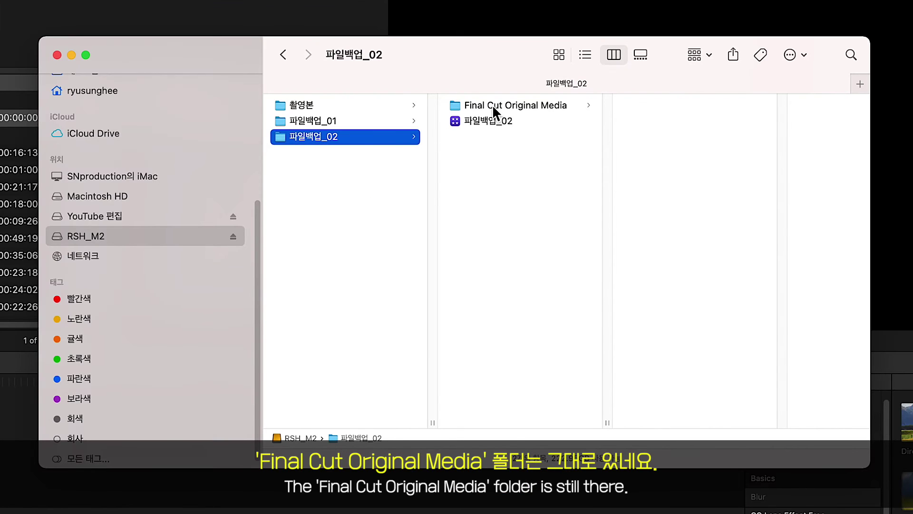
left_click(493, 106)
left_click(647, 107)
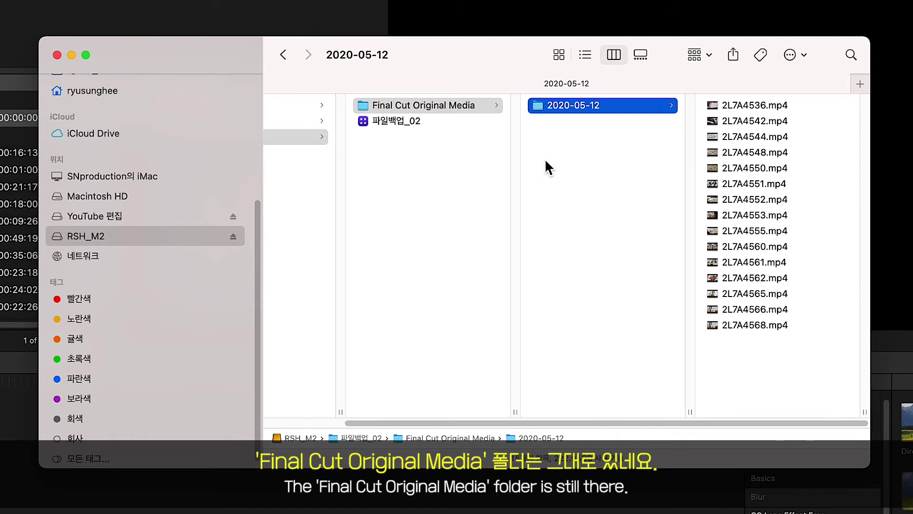
Show the package contents of the consolidated 파일백업_02 library and examine its event's Original Media folder
left_click(387, 120)
right_click(387, 121)
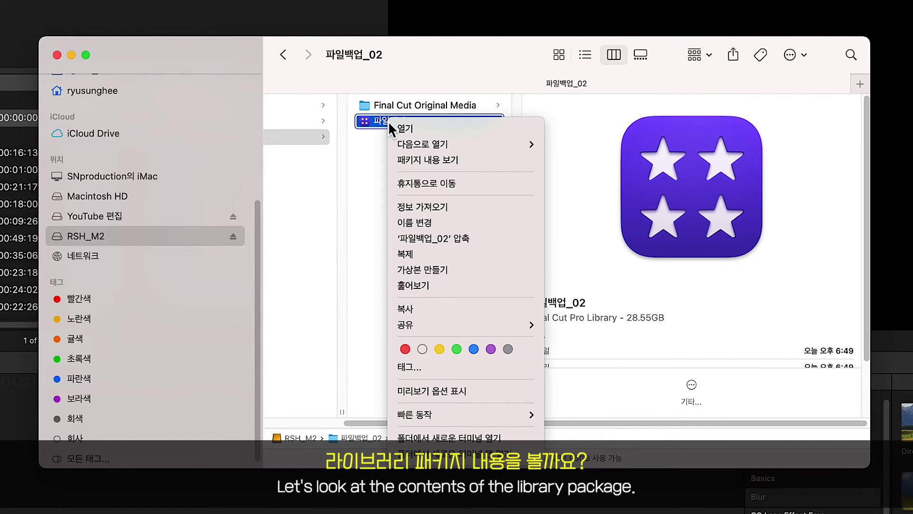
left_click(428, 160)
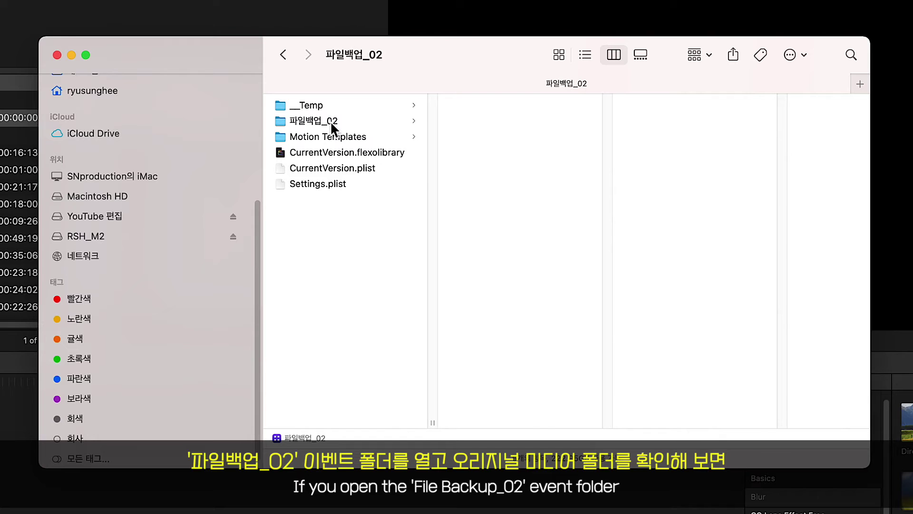
left_click(332, 125)
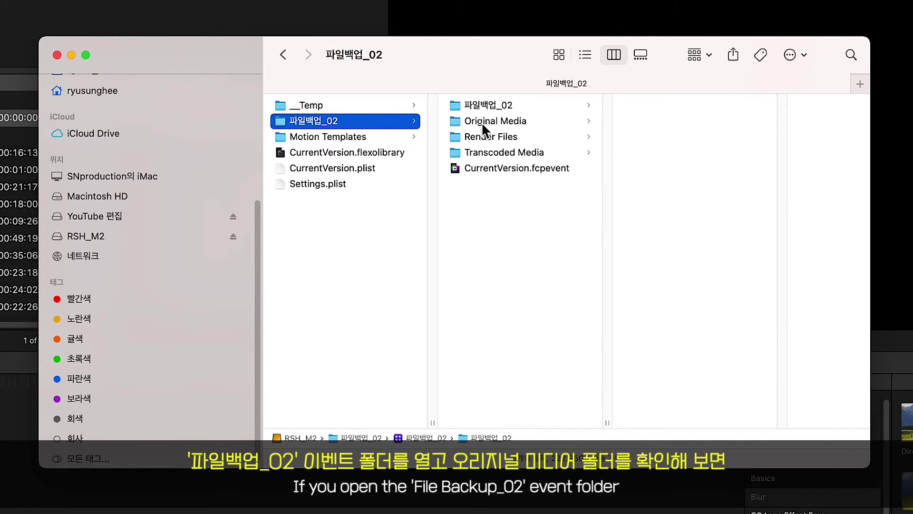
left_click(498, 125)
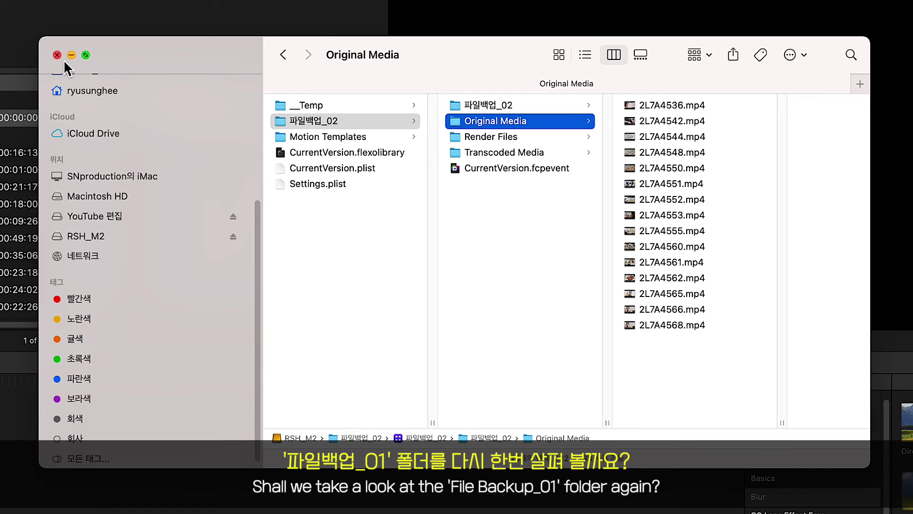
Examine the original videos in the 2020-05-12 folder under Final Cut Original Media within 파일백업_01
double_click(353, 438)
left_click(321, 120)
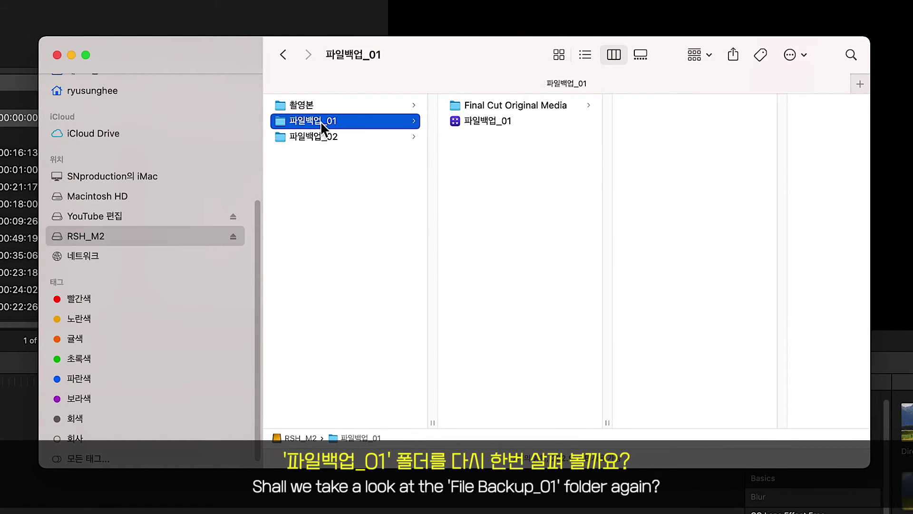
left_click(546, 104)
left_click(661, 105)
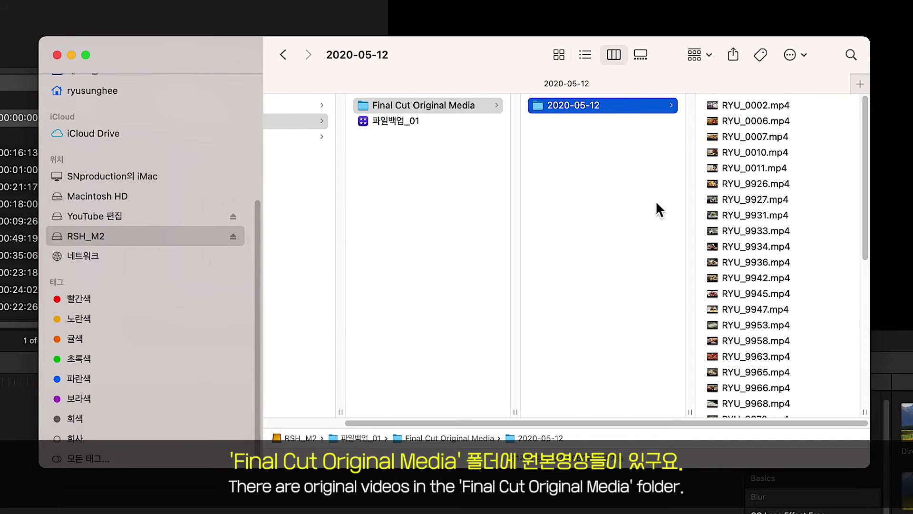
Show the package contents of the 파일백업_01 library, examine its event's Original Media folder, and close the Finder window
right_click(393, 124)
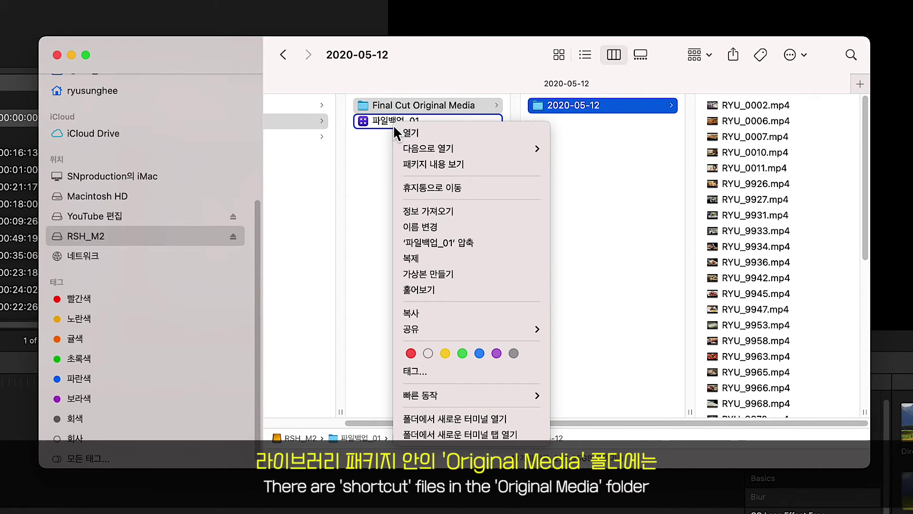
left_click(436, 162)
left_click(355, 122)
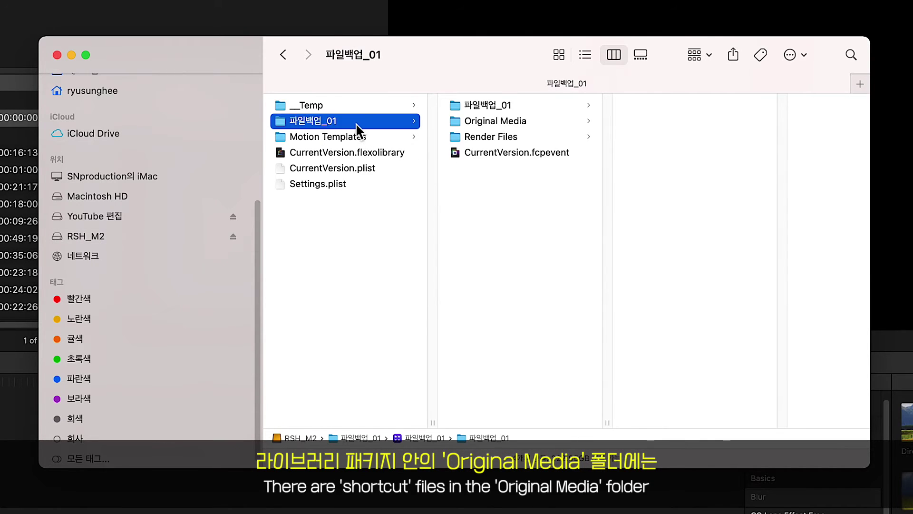
left_click(495, 119)
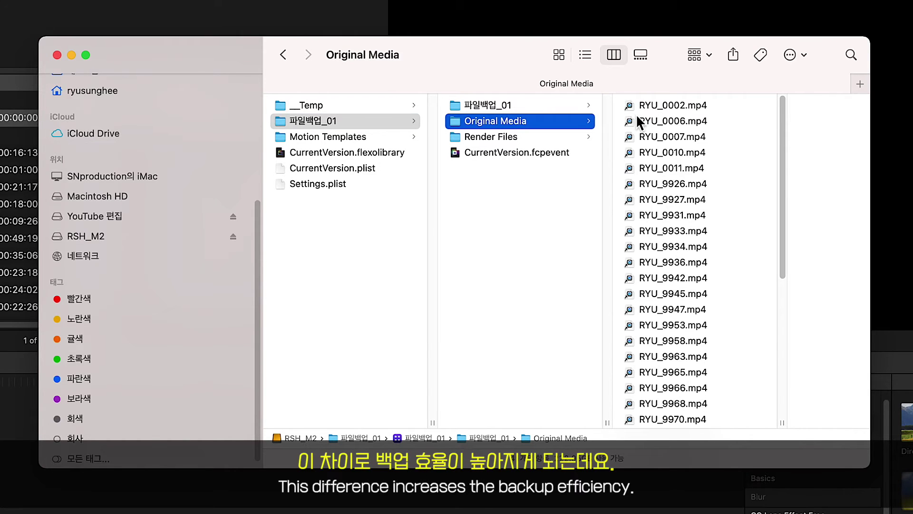
left_click(57, 55)
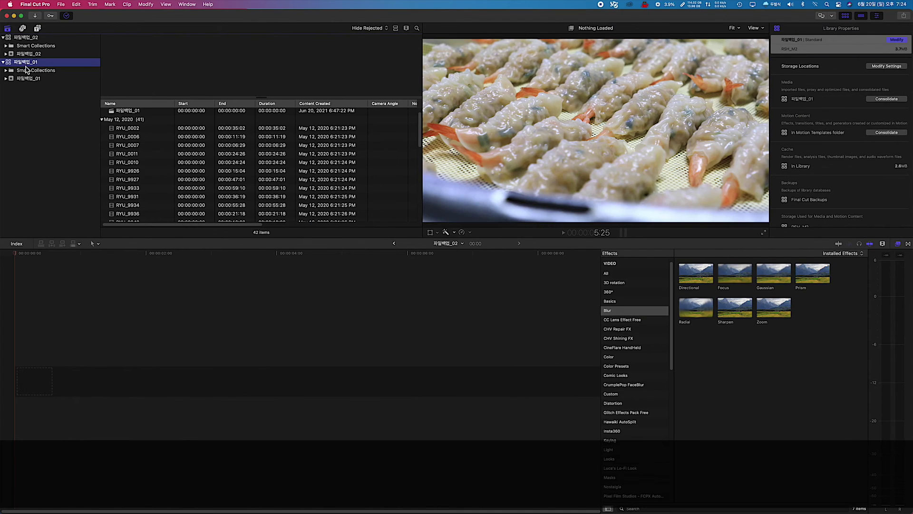
Open the 파일백업_01 project from the 파일백업_01 library in the timeline
left_click(30, 71)
left_click(28, 63)
left_click(133, 112)
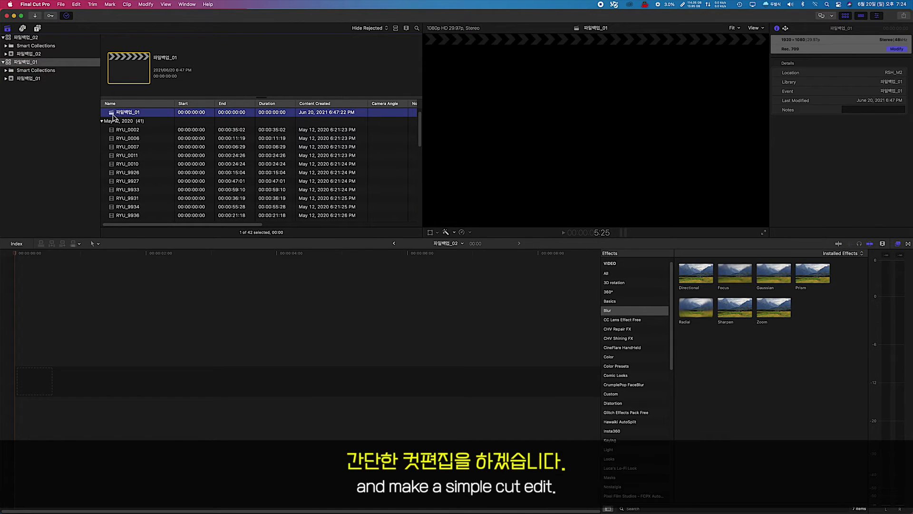
double_click(132, 112)
Append short ranges of RYU_0006 and RYU_0010 plus about 3:19 of RYU_0011 to the timeline, fit it to view, and play the edit
left_click(127, 138)
left_click_drag(207, 80, 289, 58)
key("e")
left_click(127, 164)
key("e")
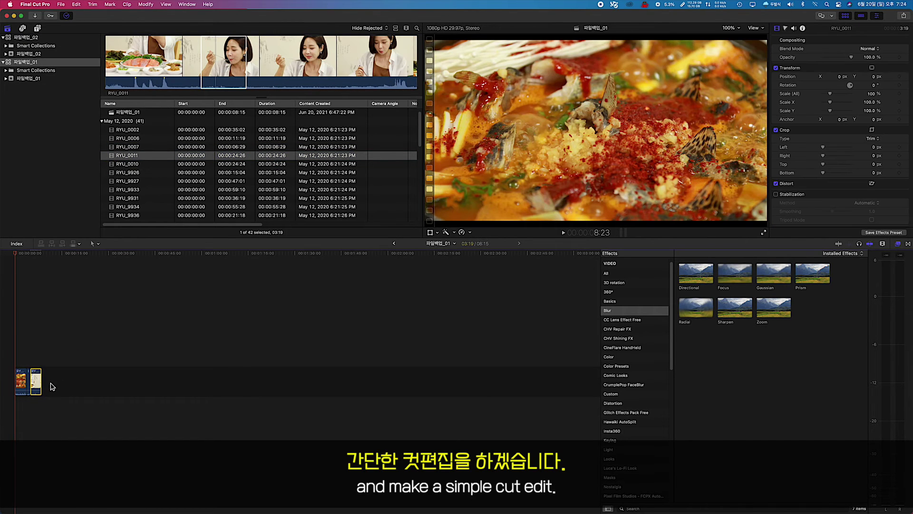
key("shift+z")
key("space")
key("space")
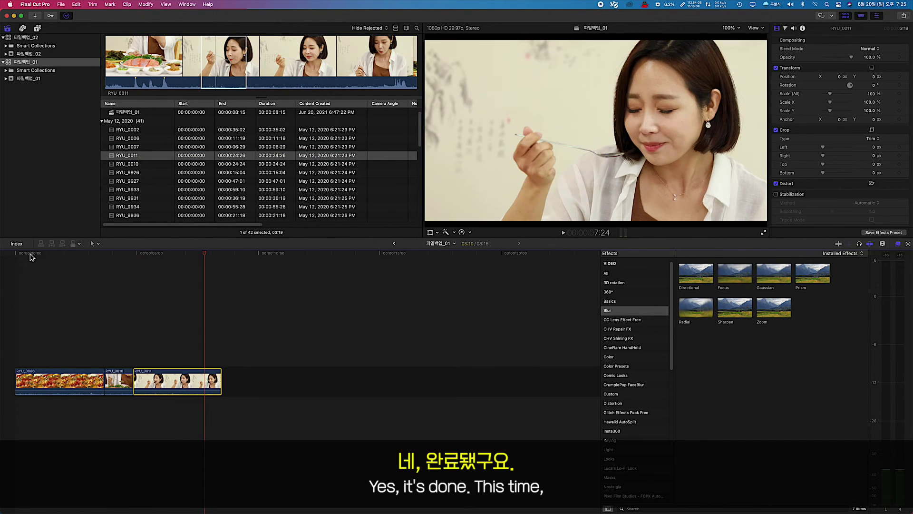
Open the 파일백업_02 project from the 파일백업_02 library in the timeline
left_click(31, 62)
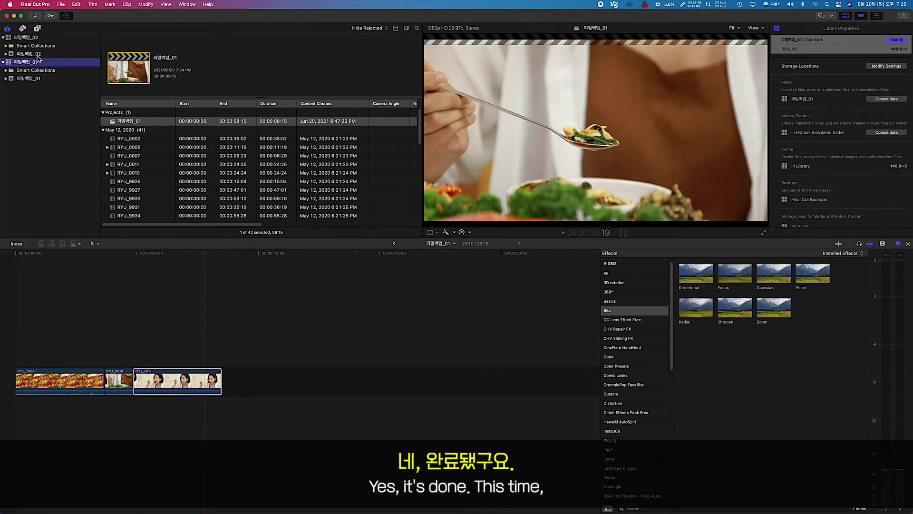
left_click(29, 38)
left_click(121, 121)
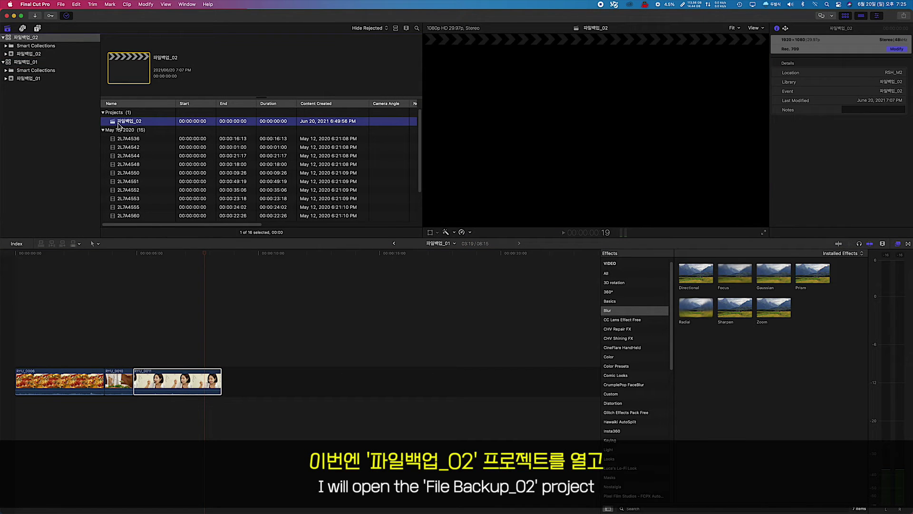
double_click(114, 122)
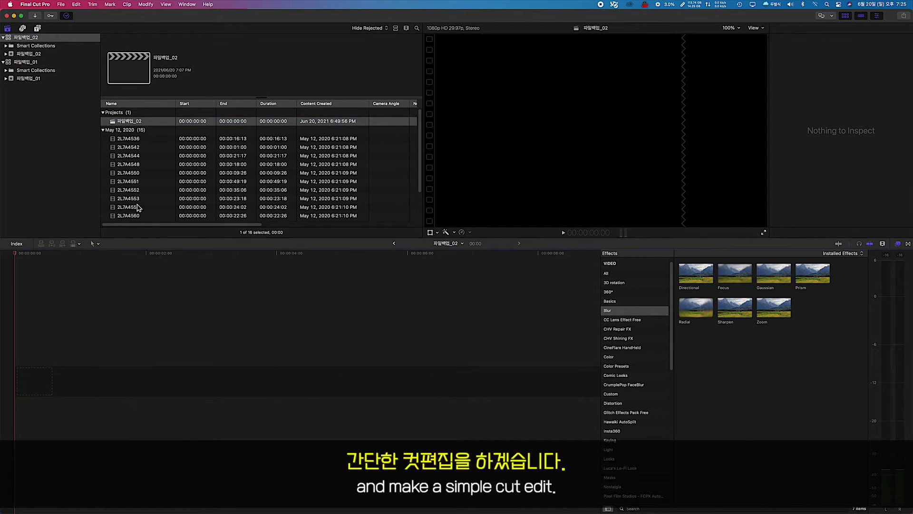
Append about 3:18 of 2L7A4548, 2:27 of 2L7A4552 and 1:28 of 2L7A4553 to the timeline
left_click(133, 164)
key("e")
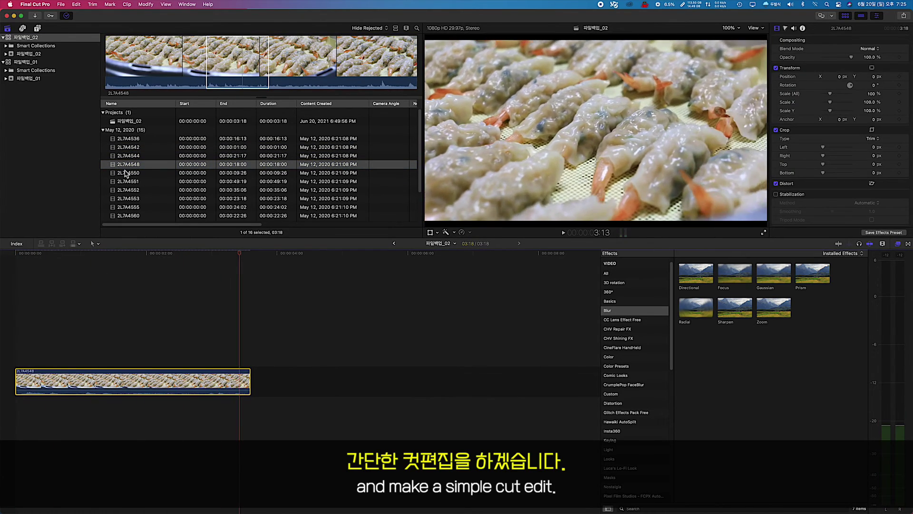
left_click(129, 189)
key("e")
key("super+minus")
left_click(130, 190)
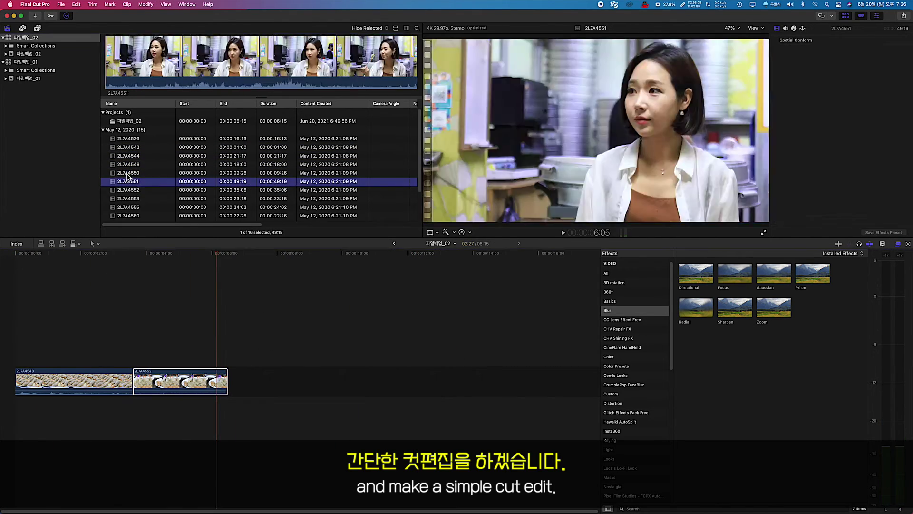
left_click(128, 198)
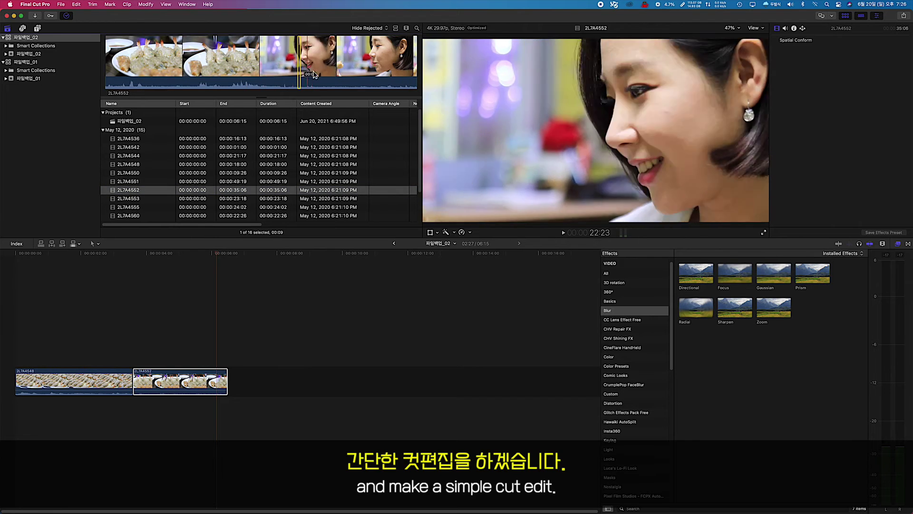
key("e")
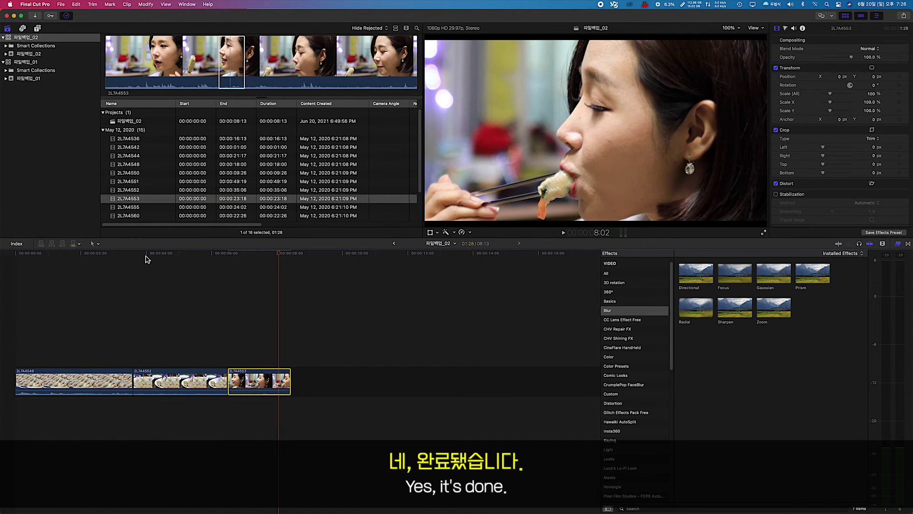
left_click(195, 256)
Switch to Finder and check the 2020-05-12 folder under Final Cut Original Media in the 파일백업_01 folder on RSH_M2
left_click(26, 62)
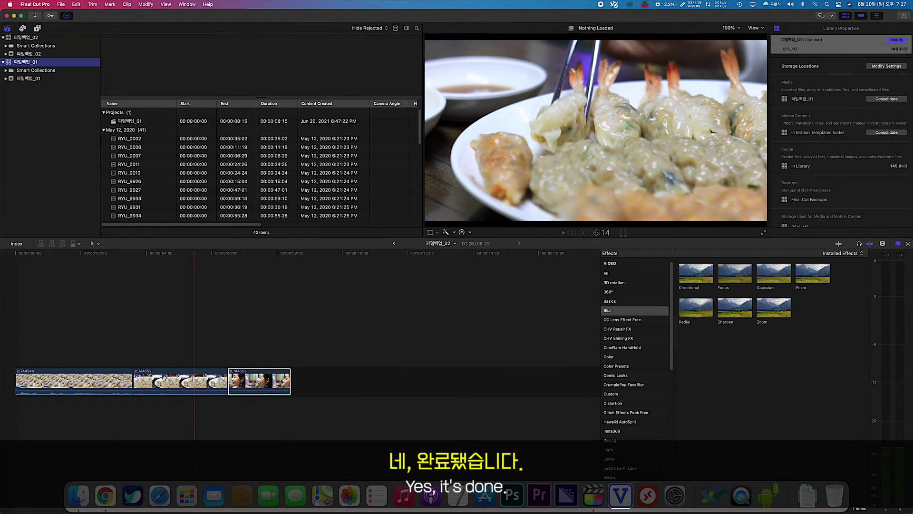
left_click(83, 497)
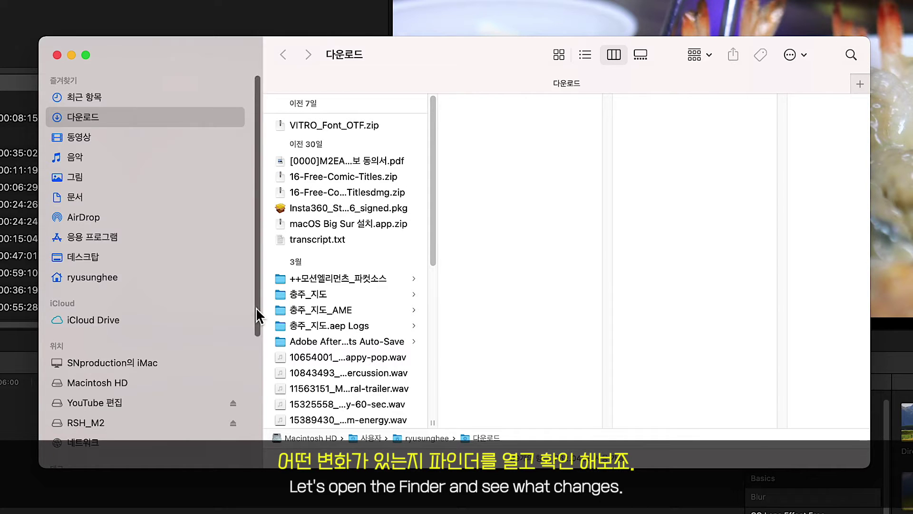
scroll(291, 219, "down", 5)
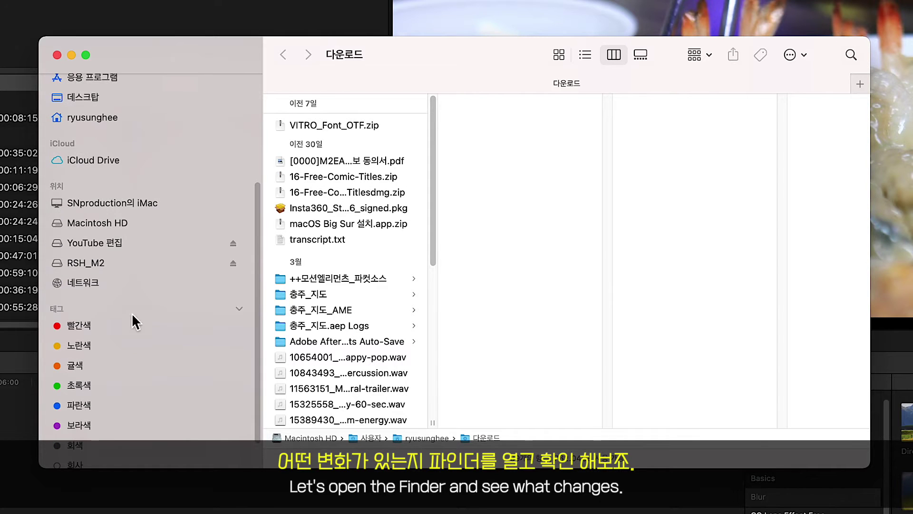
left_click(286, 194)
left_click(382, 122)
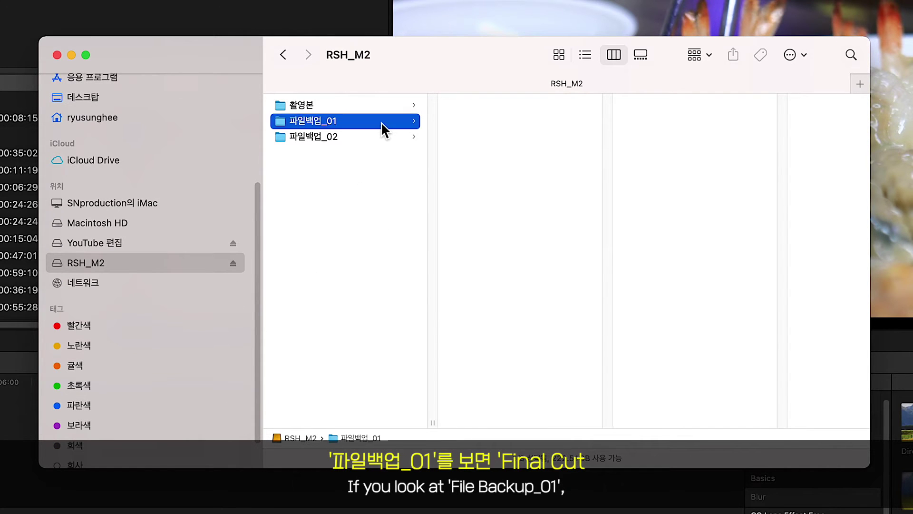
left_click(532, 106)
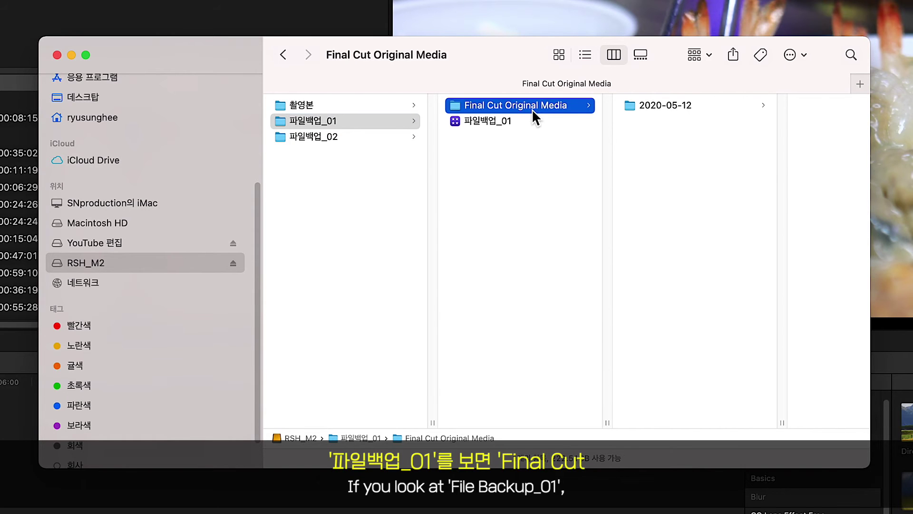
left_click(669, 104)
Show the package contents of the 파일백업_01 library and examine the High Quality Media folder in its event's Render Files
left_click(403, 125)
right_click(404, 125)
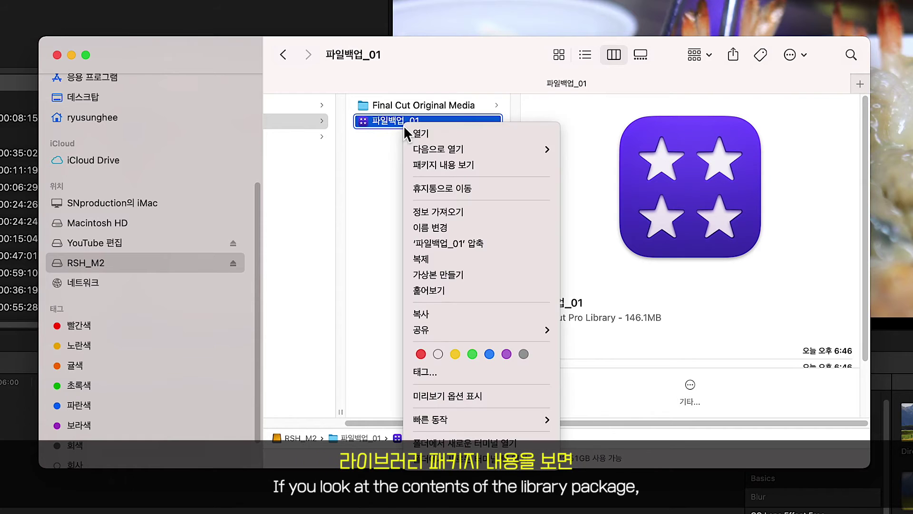
left_click(440, 164)
left_click(333, 124)
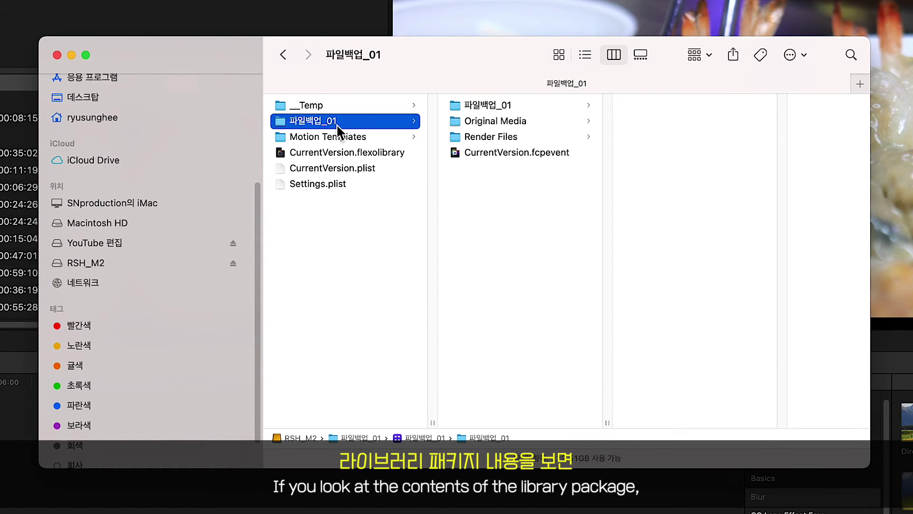
left_click(526, 137)
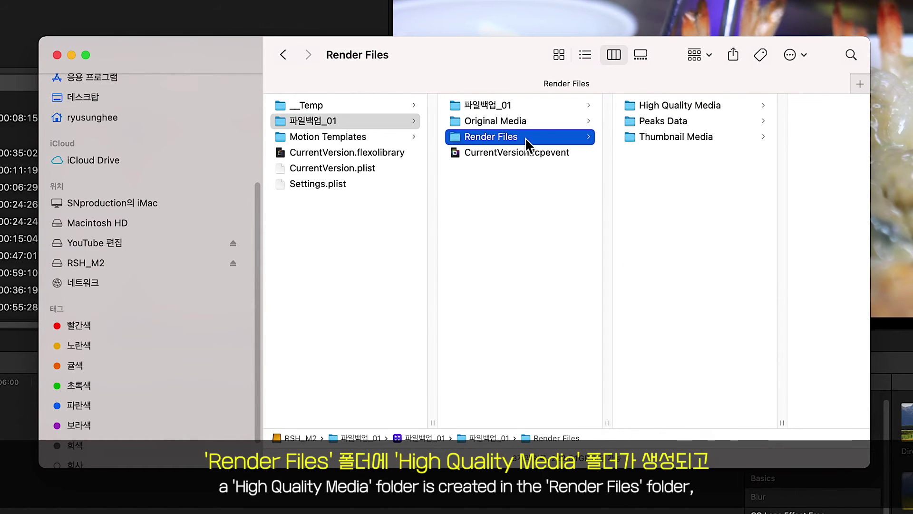
left_click(695, 106)
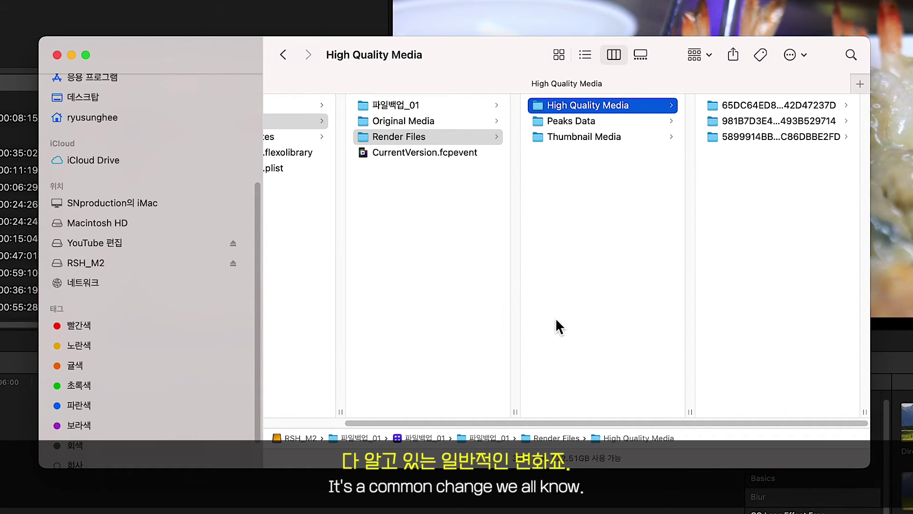
Examine the 파일백업_02 folder on RSH_M2, including its library backups and the 2020-05-12 folder under Final Cut Original Media
left_click_drag(492, 422, 376, 424)
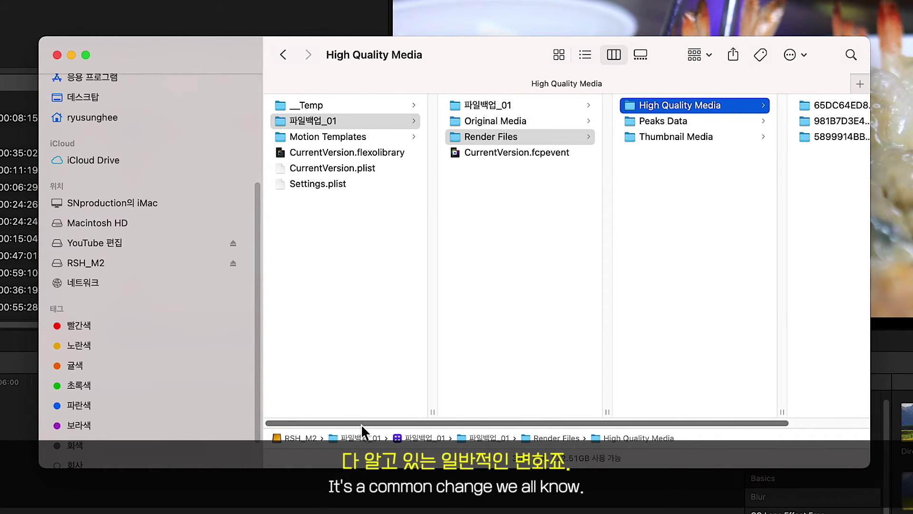
double_click(361, 435)
left_click(326, 137)
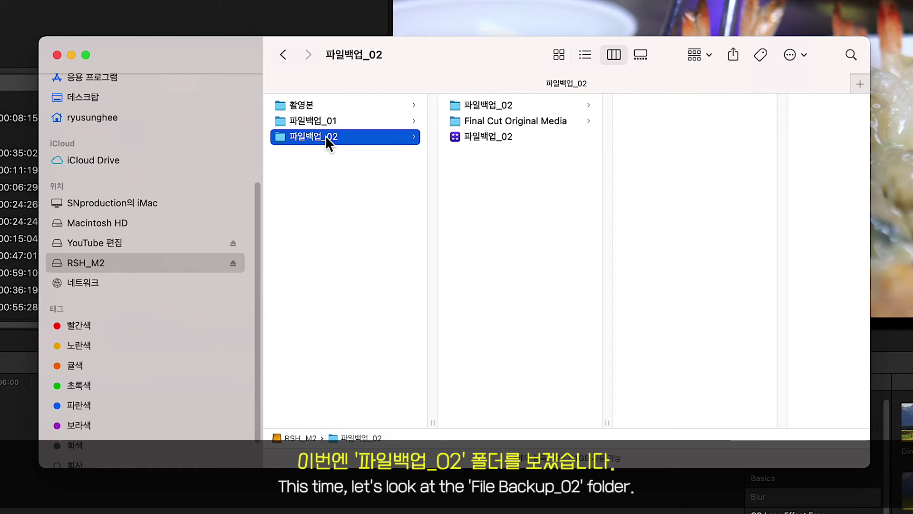
left_click(535, 105)
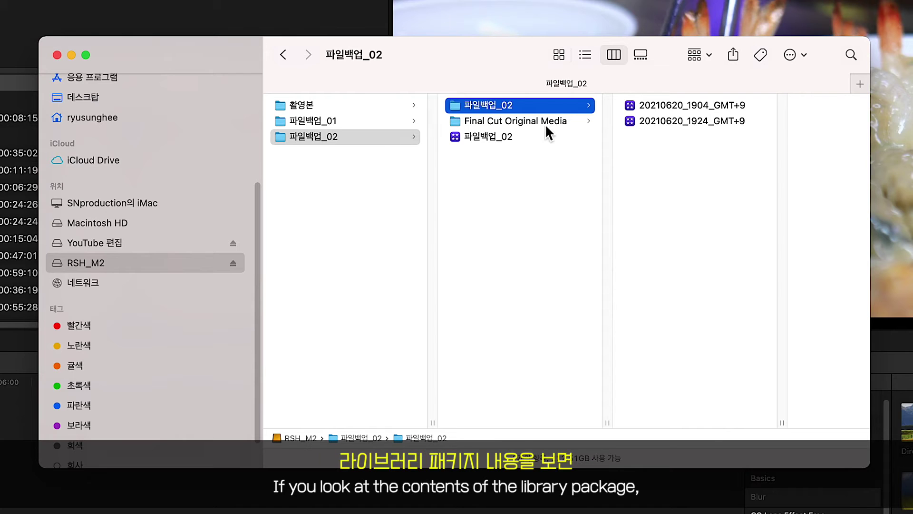
left_click(515, 121)
left_click(656, 106)
Show the package contents of the 파일백업_02 library and examine its event's Original Media, Render Files and Transcoded Media folders
right_click(385, 136)
left_click(418, 176)
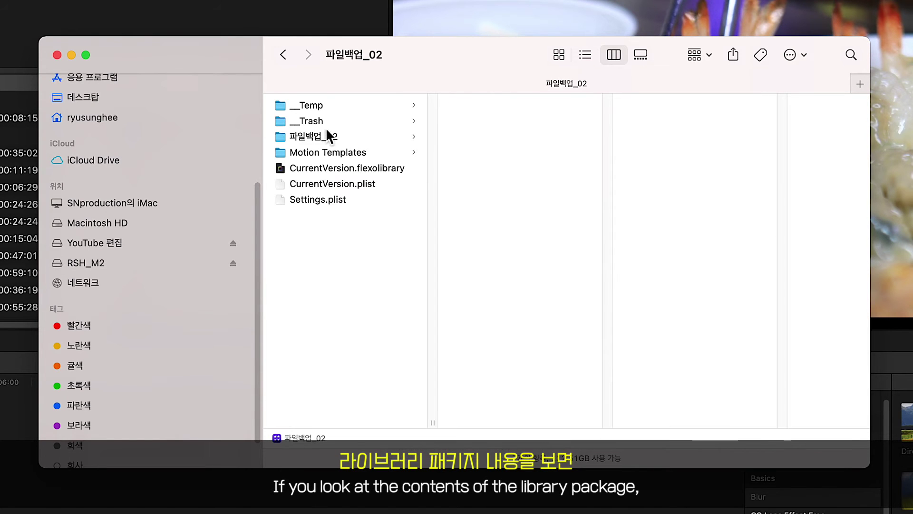
left_click(334, 136)
left_click(530, 122)
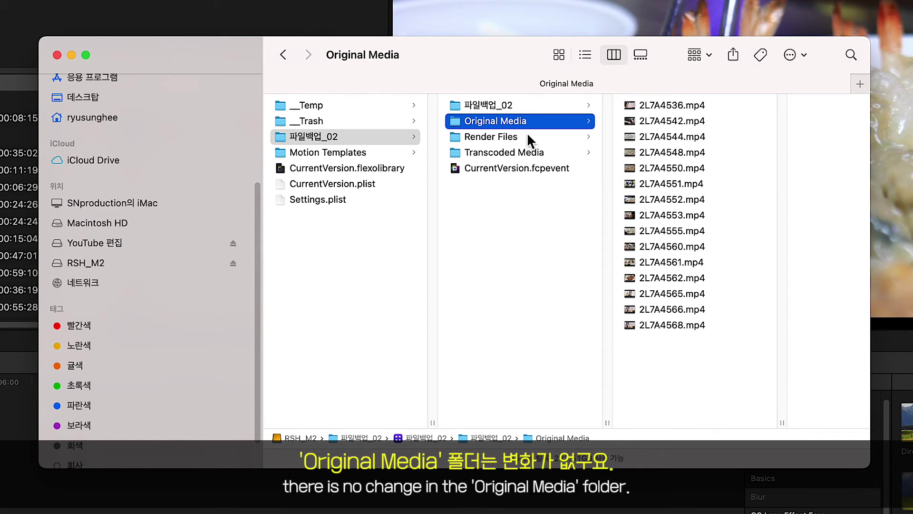
left_click(527, 136)
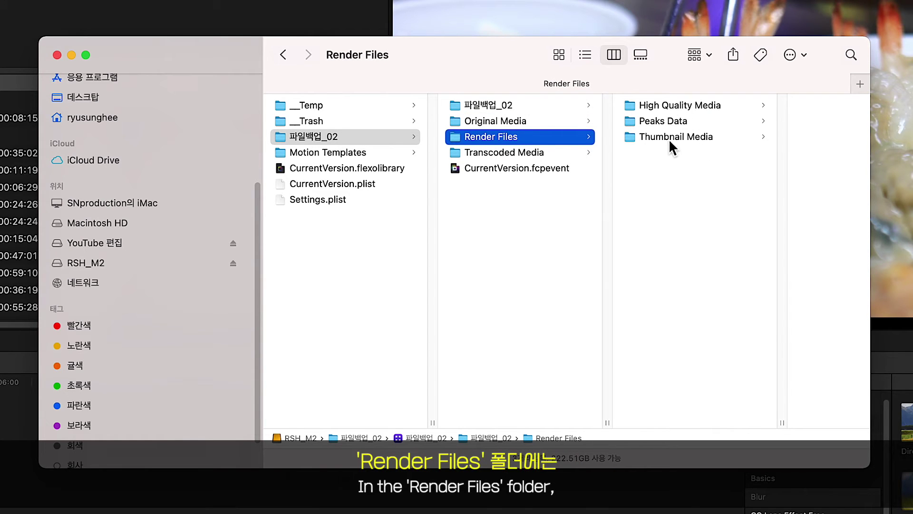
left_click(689, 106)
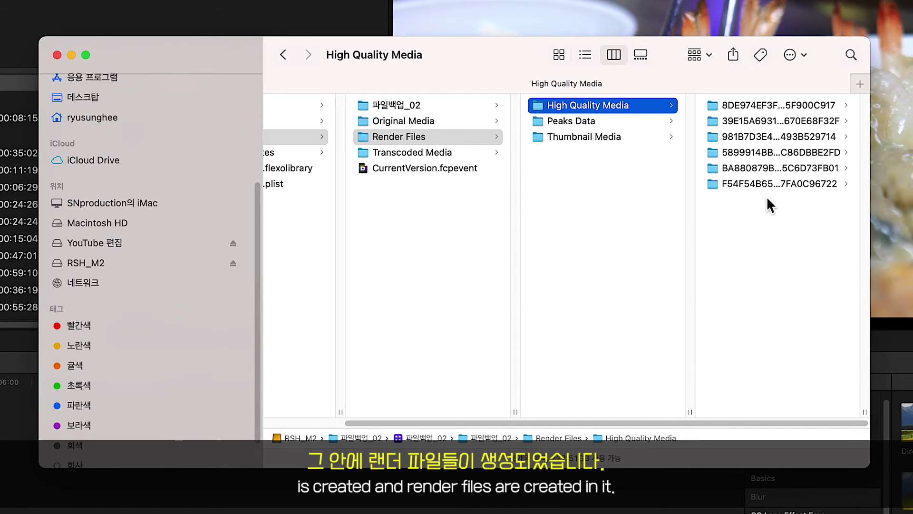
left_click(431, 153)
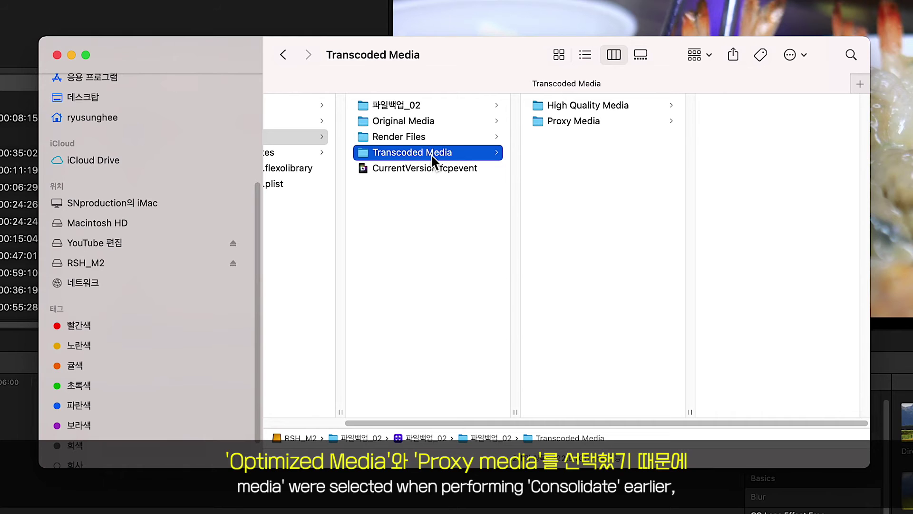
left_click(597, 105)
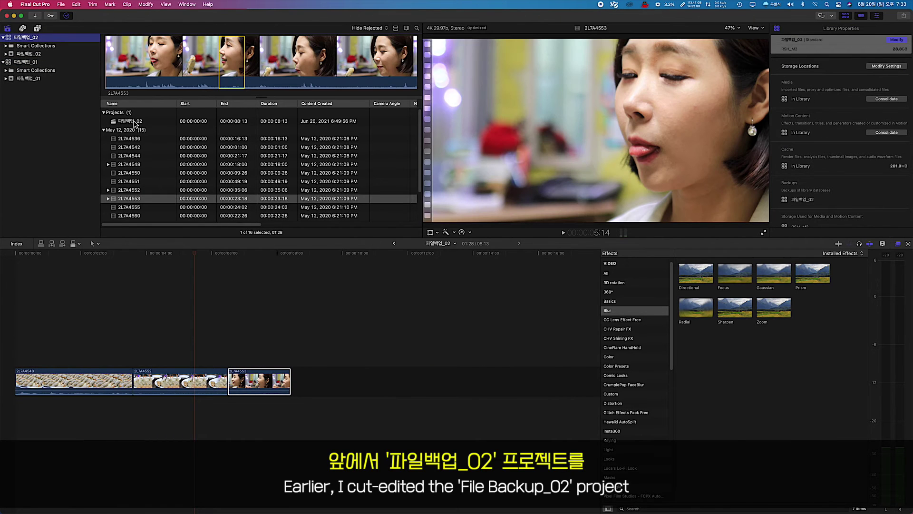
Switch to Final Cut Pro and review the 파일백업_02 project's cut edit through to the end of the timeline
left_click(123, 125)
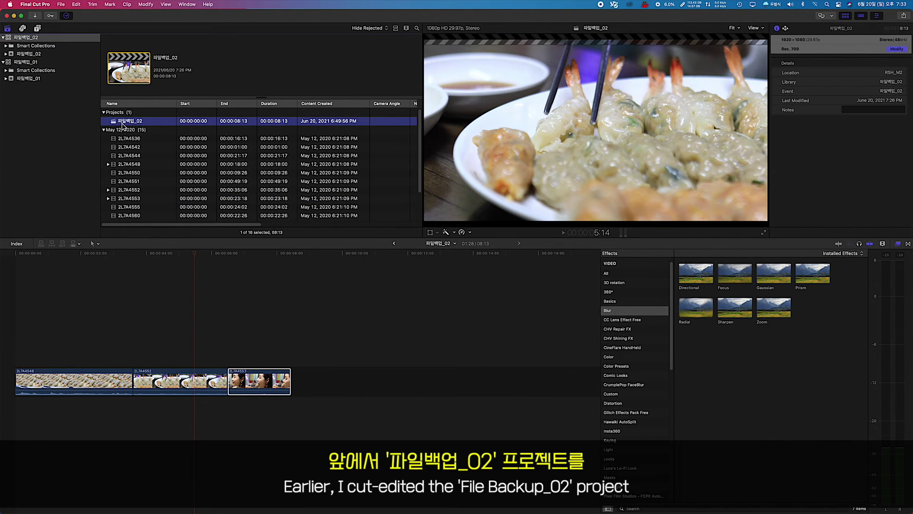
key("super+2")
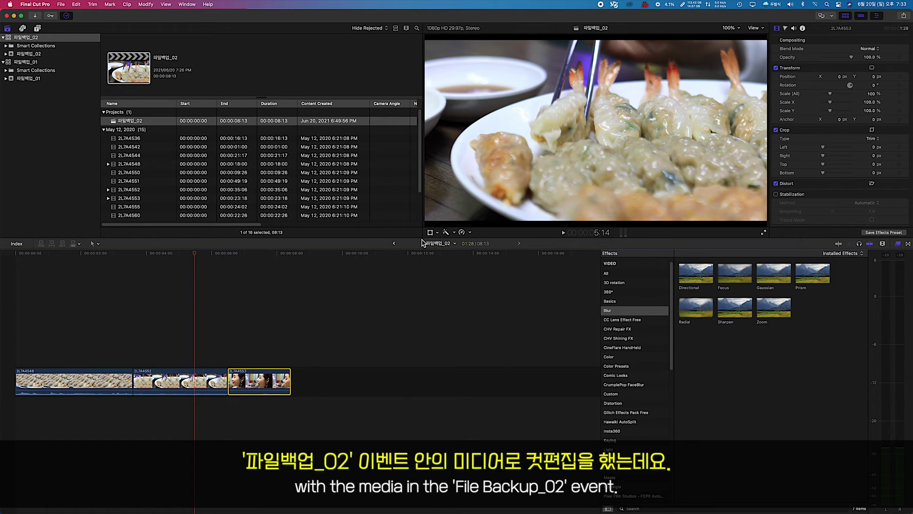
left_click(91, 260)
left_click_drag(100, 263, 292, 273)
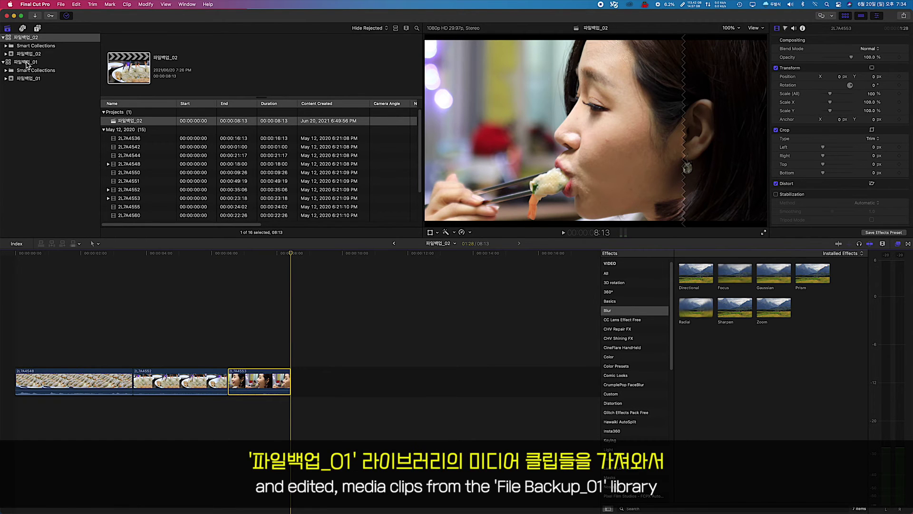
Append the marked range of RYU_0007 from the 파일백업_01 library to the 파일백업_02 timeline, accepting the copy between libraries
left_click(27, 62)
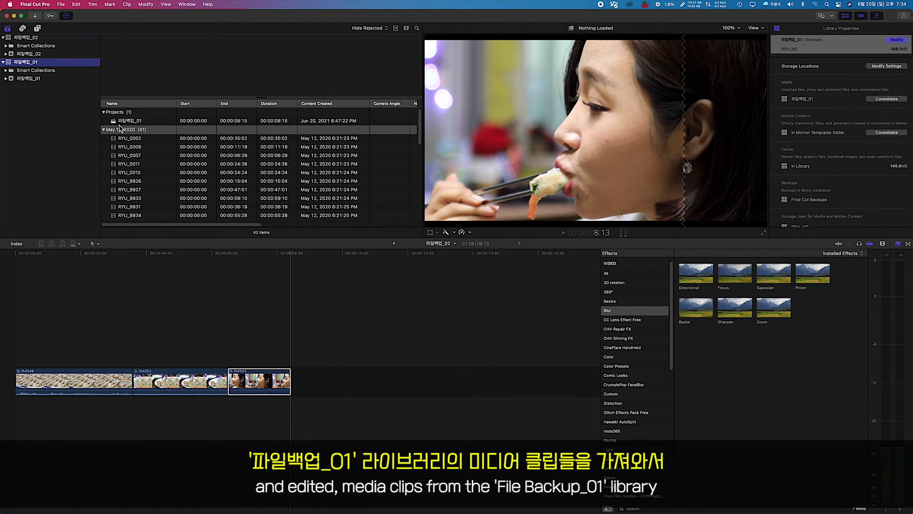
left_click(115, 164)
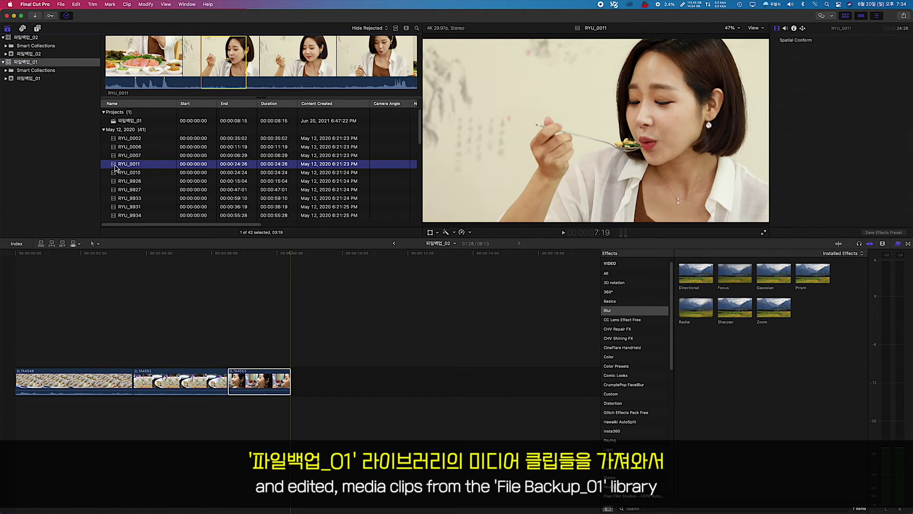
left_click(115, 155)
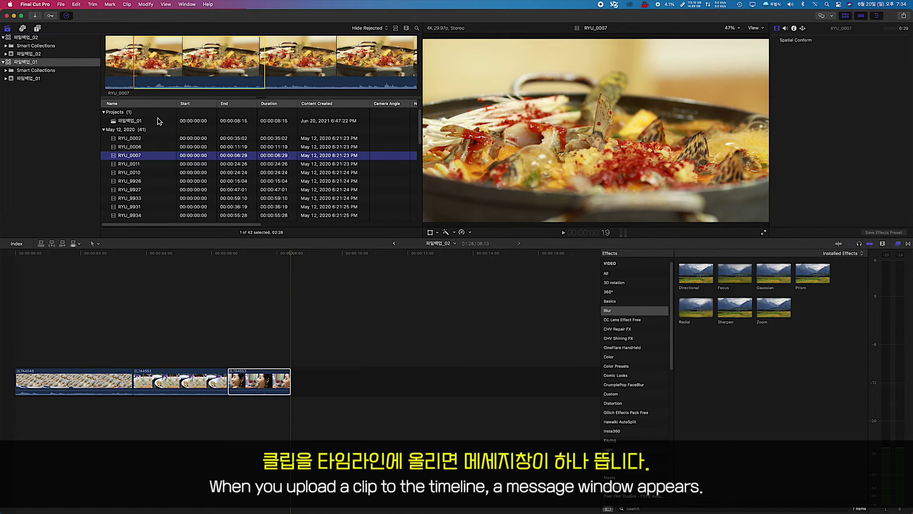
left_click_drag(203, 81, 314, 378)
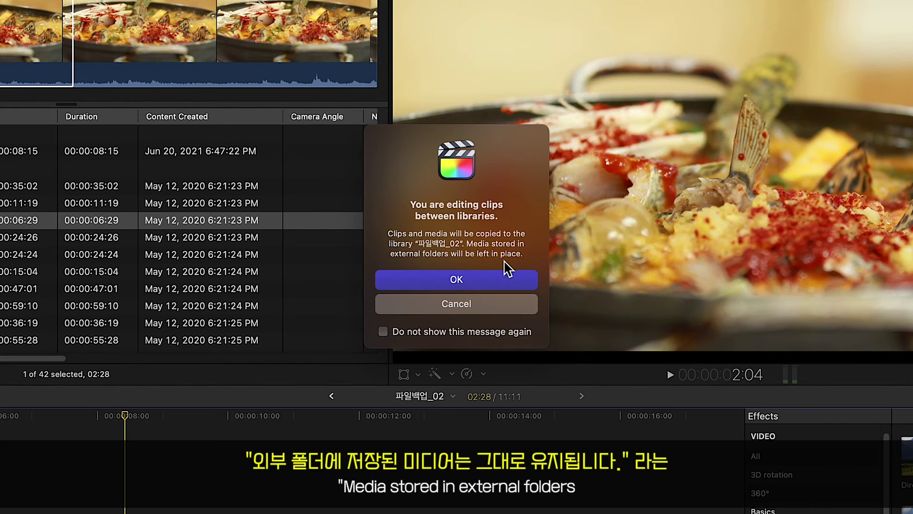
left_click(434, 287)
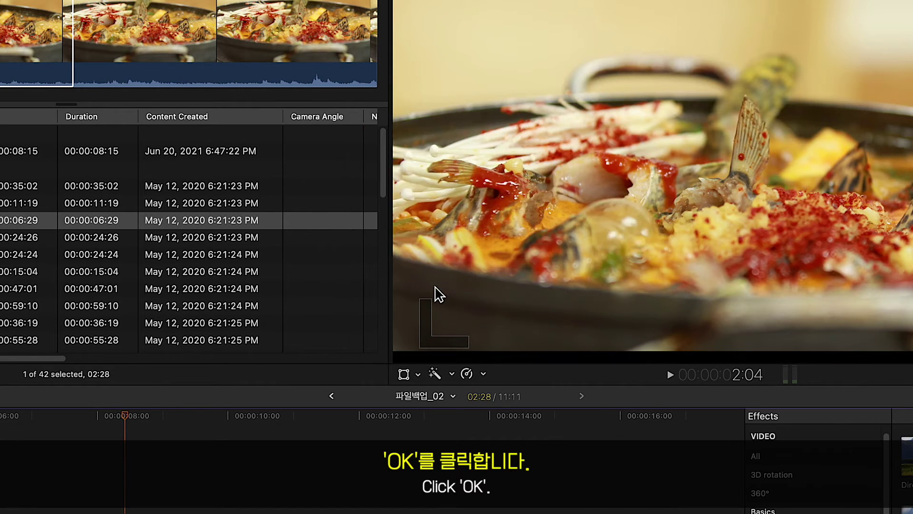
Append the marked ranges of RYU_0010 and RYU_0011 from 파일백업_01 to the end of the 파일백업_02 timeline, accepting the copies between libraries
left_click(114, 172)
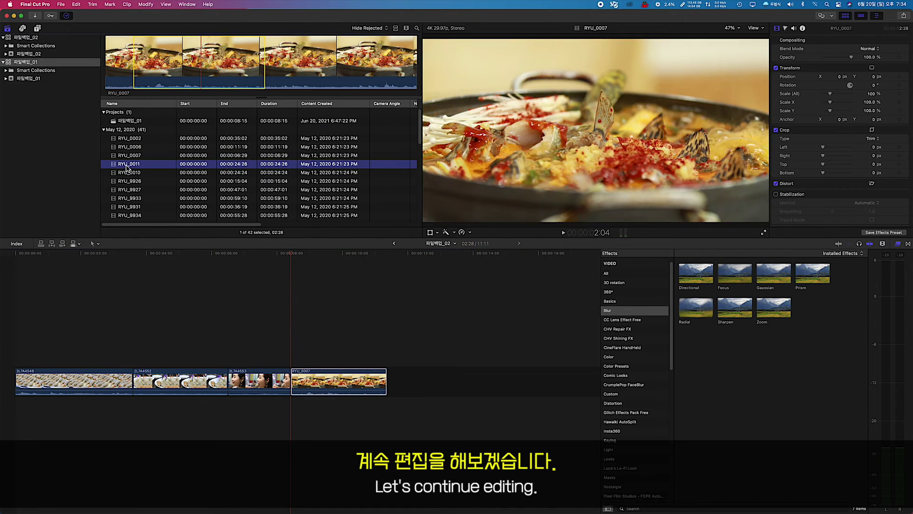
left_click_drag(116, 175, 407, 381)
left_click(456, 186)
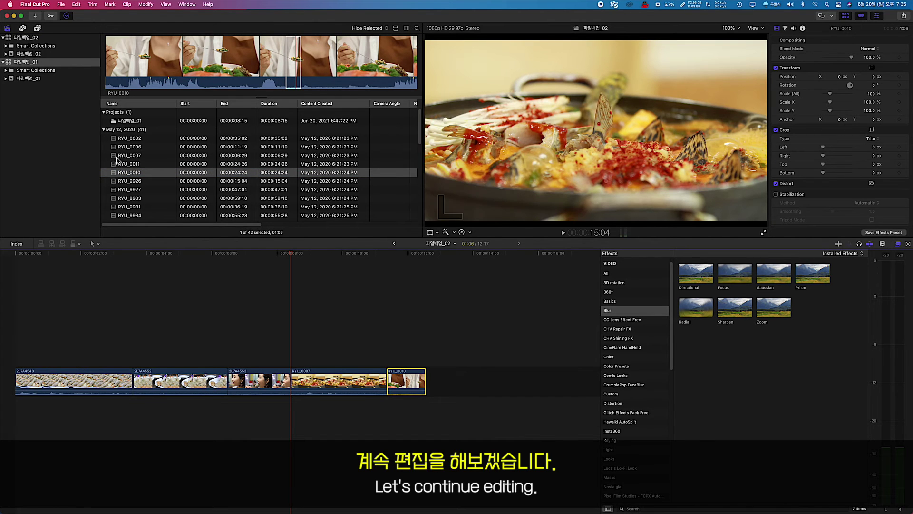
left_click(119, 163)
left_click_drag(119, 163, 433, 379)
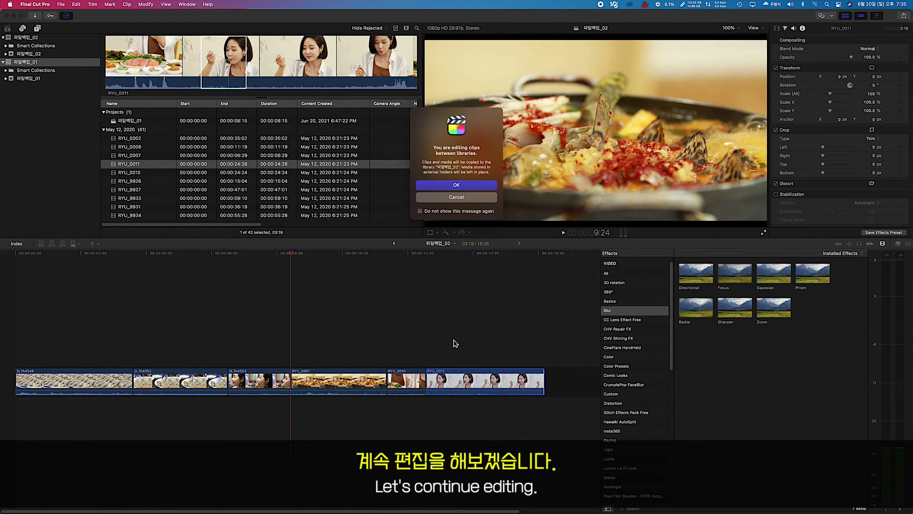
left_click(471, 187)
left_click(284, 256)
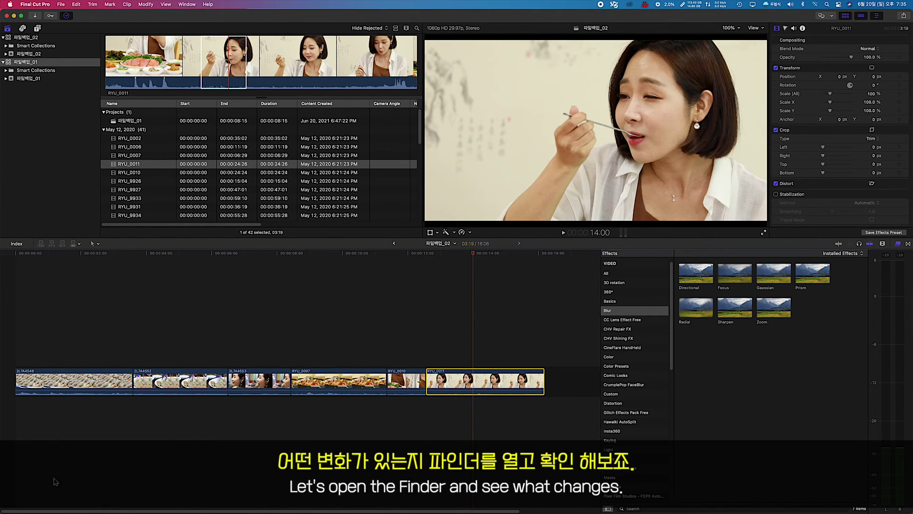
Switch to Finder and check the 파일백업_02 folder on RSH_M2, including its backup folder and 2020-05-12 under Final Cut Original Media
mouse_move(107, 509)
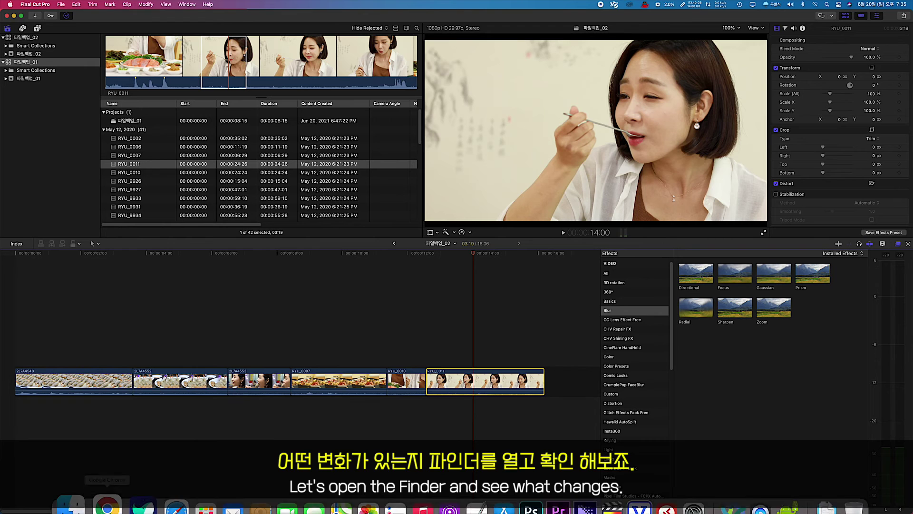
left_click(80, 494)
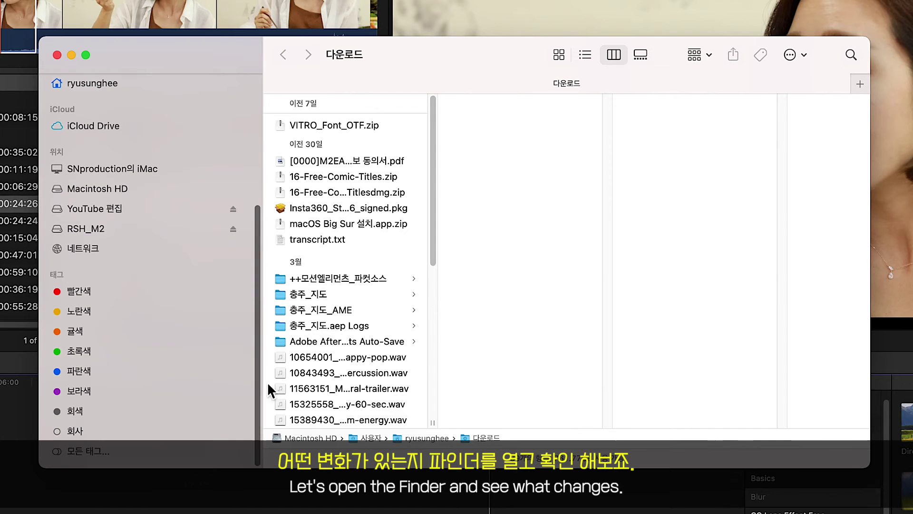
left_click(86, 229)
left_click(339, 137)
left_click(504, 105)
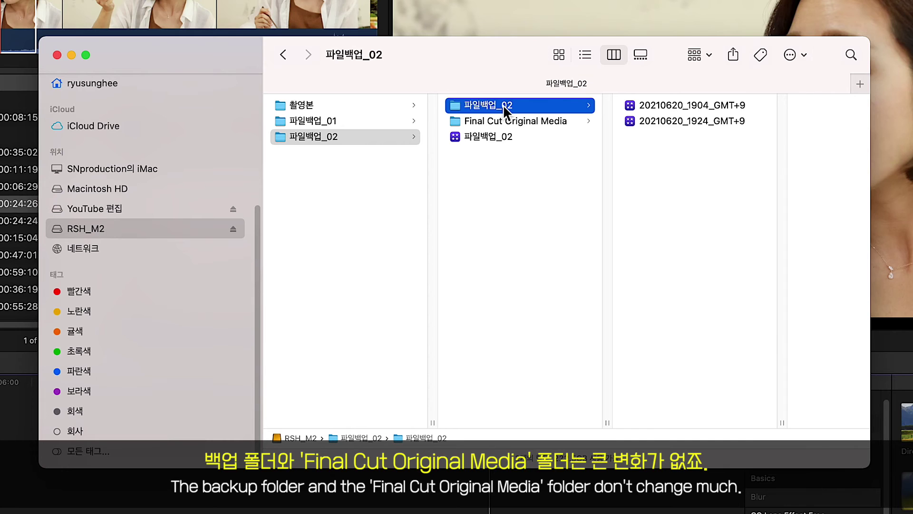
left_click(490, 122)
left_click(638, 107)
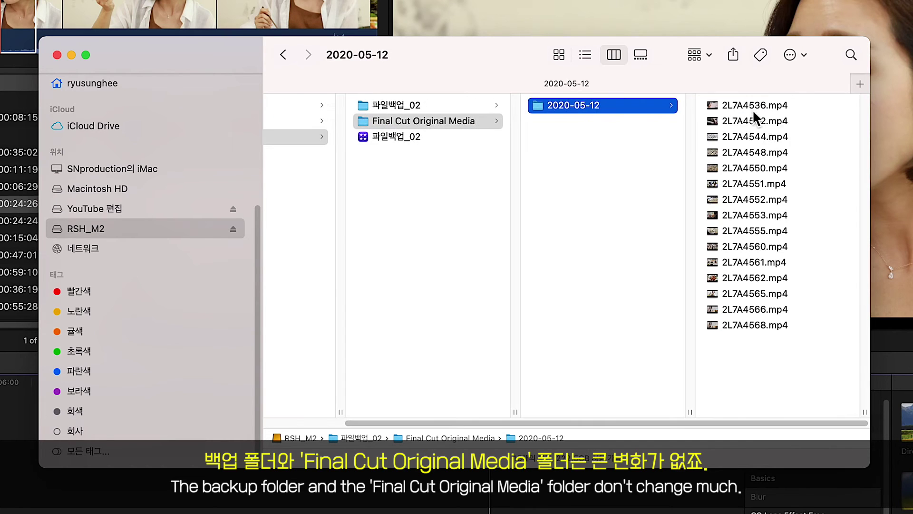
Show the package contents of the 파일백업_02 library and inspect RYU_0011, RYU_0007 and RYU_0010 in its event's Original Media folder
right_click(392, 143)
left_click(426, 174)
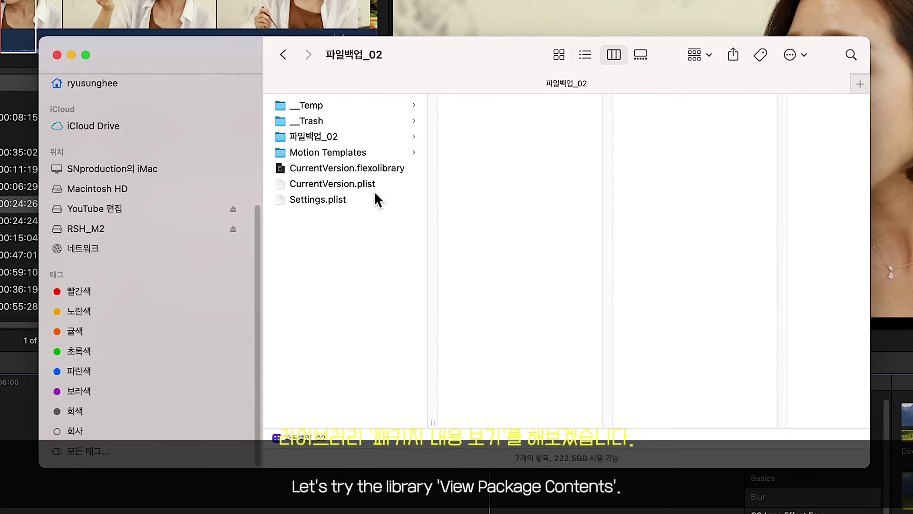
left_click(353, 141)
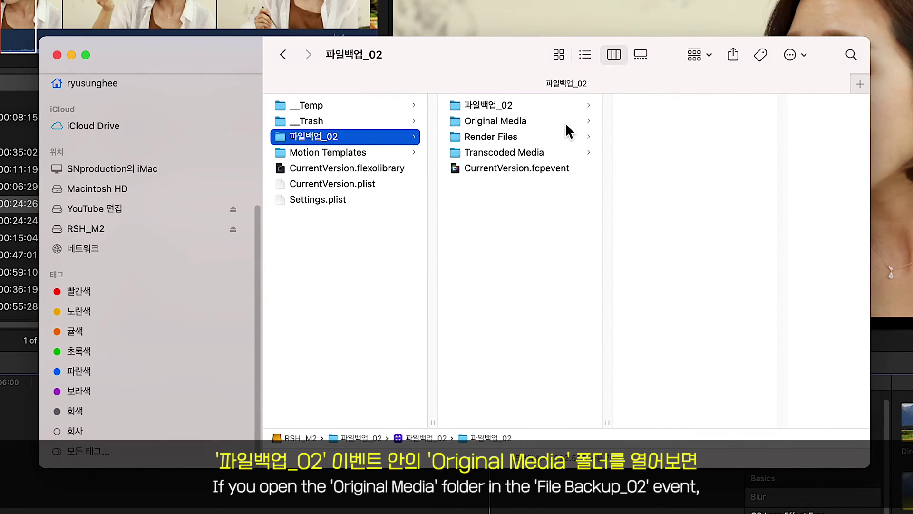
left_click(533, 125)
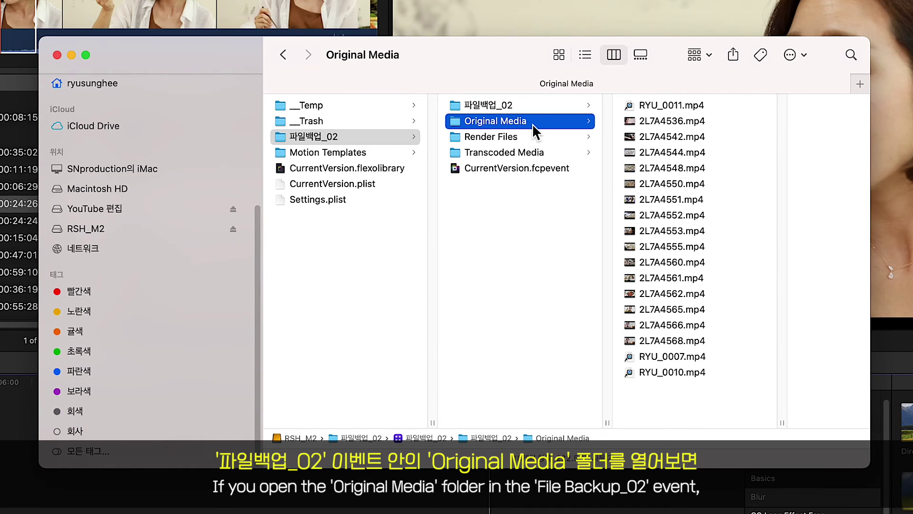
left_click(657, 104)
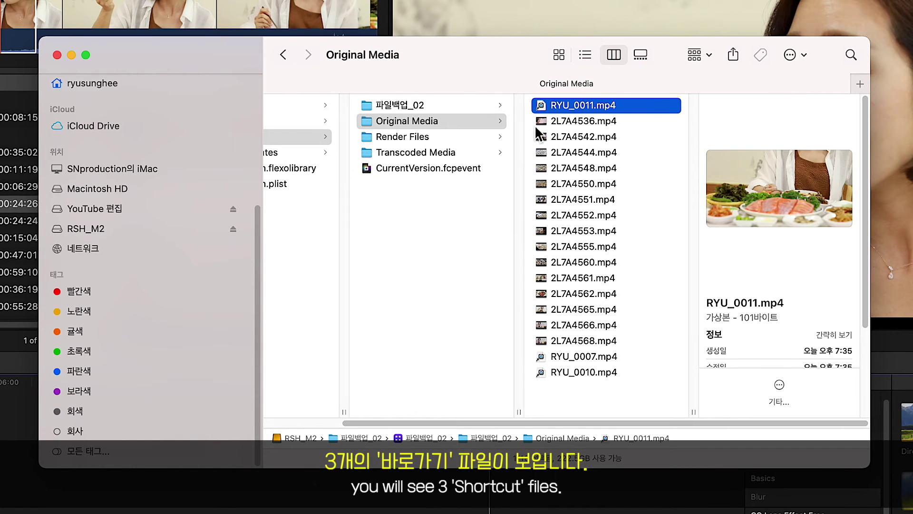
left_click(585, 357)
left_click(583, 373)
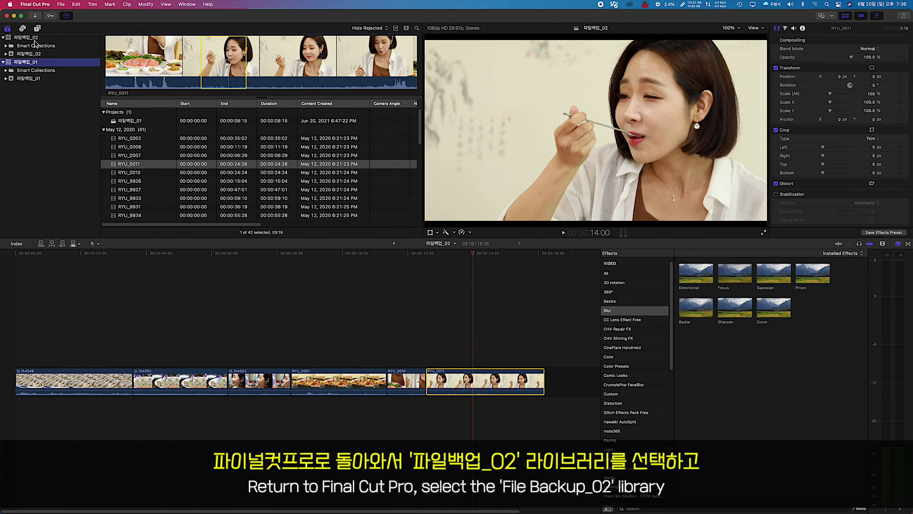
Consolidate the 파일백업_02 library's original, optimized and proxy media into the library, transcoding the missing media
left_click(38, 41)
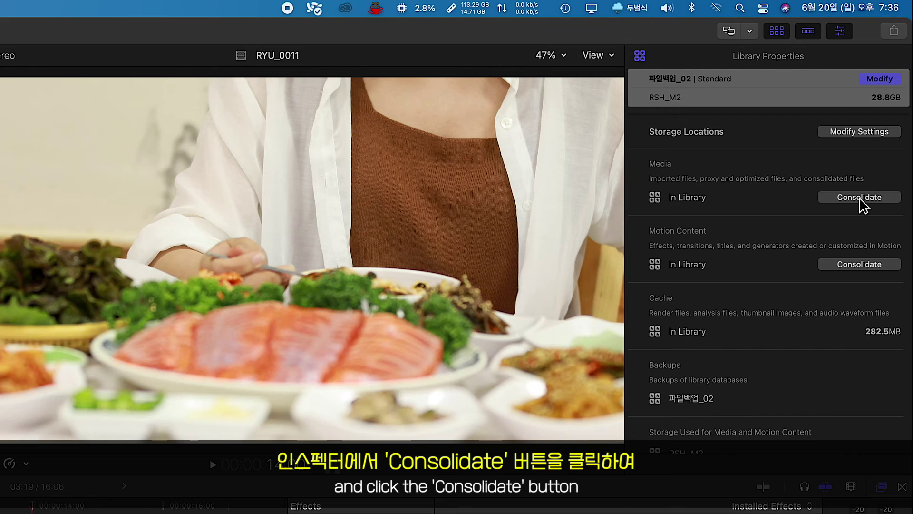
left_click(863, 201)
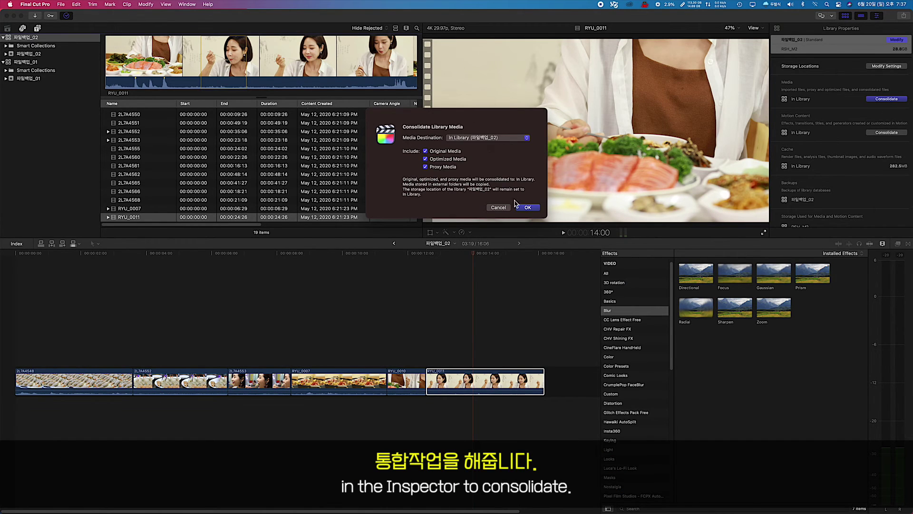
left_click(523, 207)
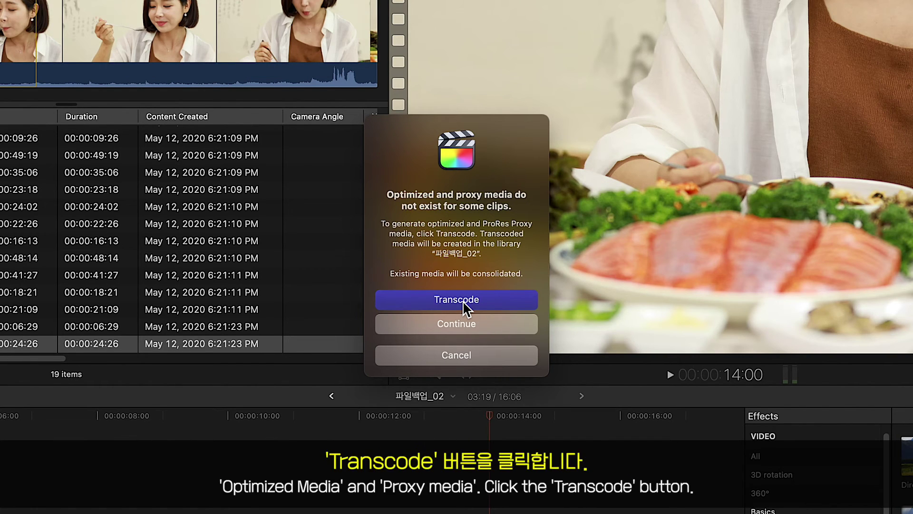
left_click(463, 305)
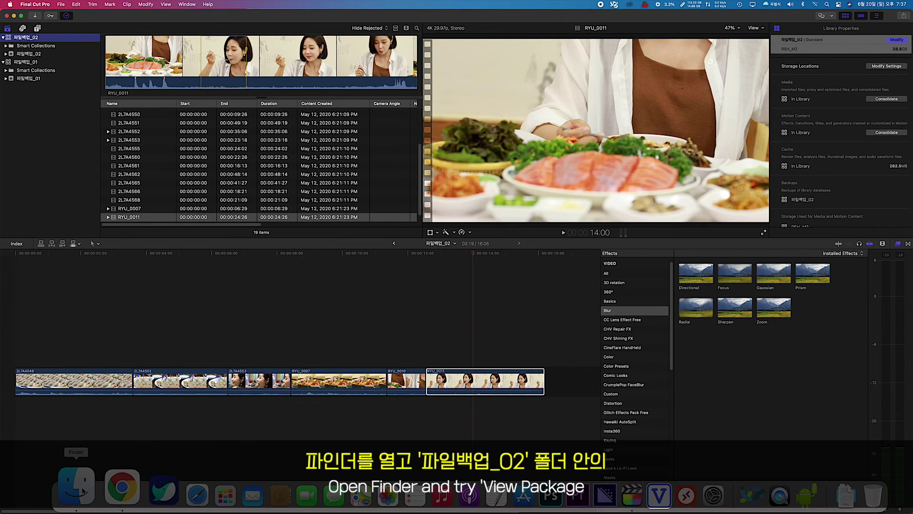
Switch to Finder and open the package contents of the 파일백업_02 library in the 파일백업_02 folder on RSH_M2
left_click(72, 488)
scroll(357, 169, "down", 5)
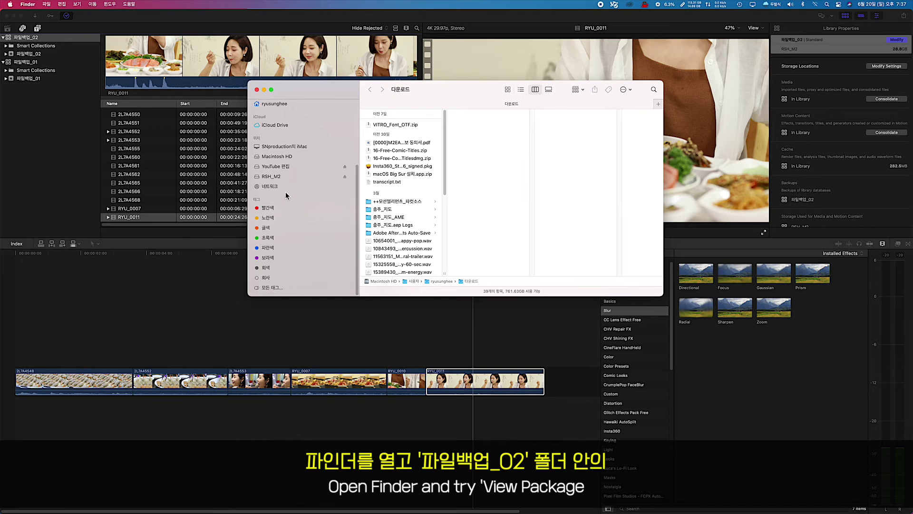
left_click(282, 177)
left_click(397, 130)
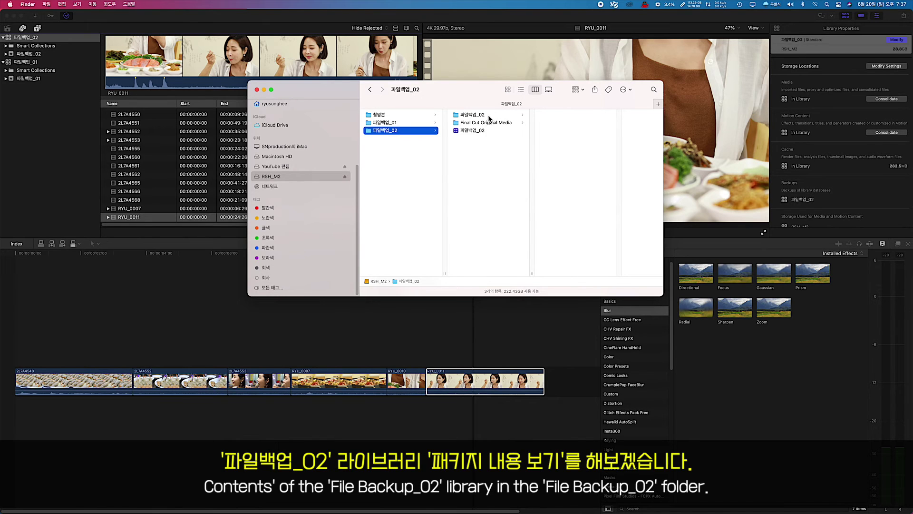
right_click(481, 132)
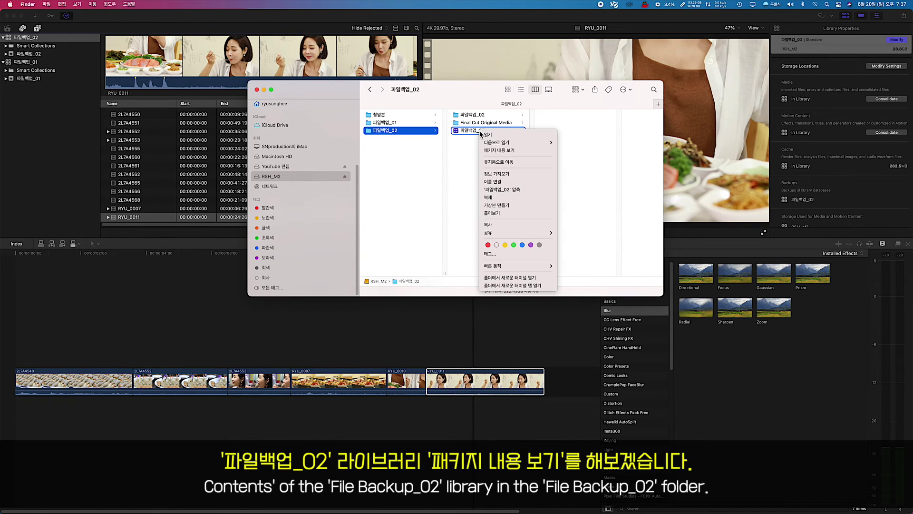
left_click(507, 151)
Examine the consolidated video files in the 파일백업_02 event's Original Media folder, including RYU_0007, RYU_0010 and RYU_0011
left_click(408, 130)
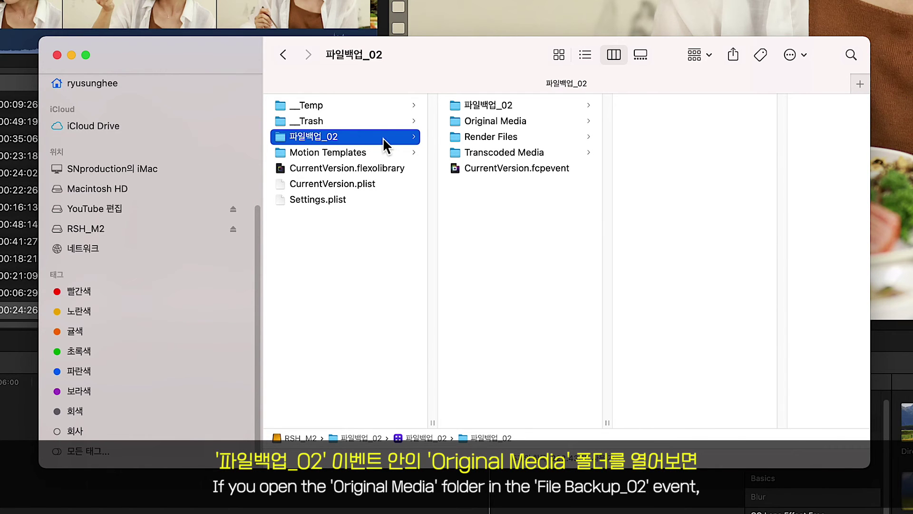
left_click(533, 124)
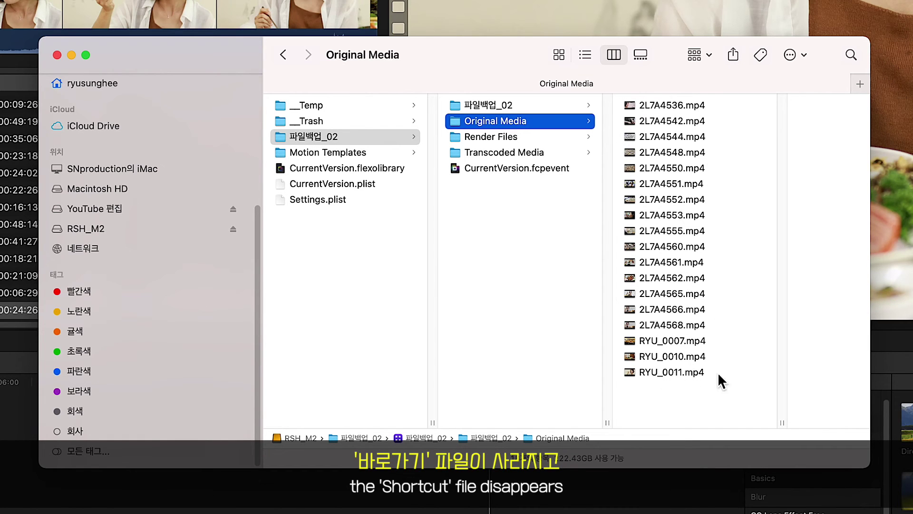
left_click(671, 105)
left_click(587, 121)
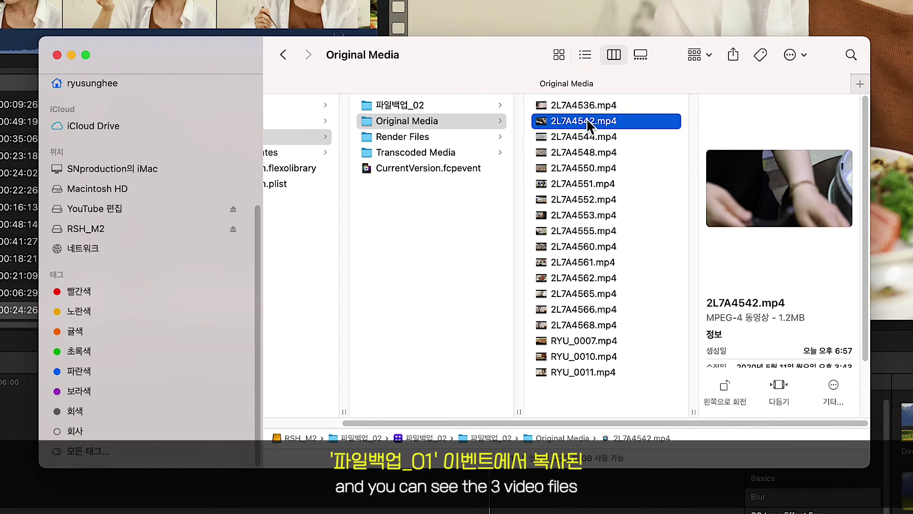
left_click(550, 343)
left_click(586, 358)
left_click(589, 373)
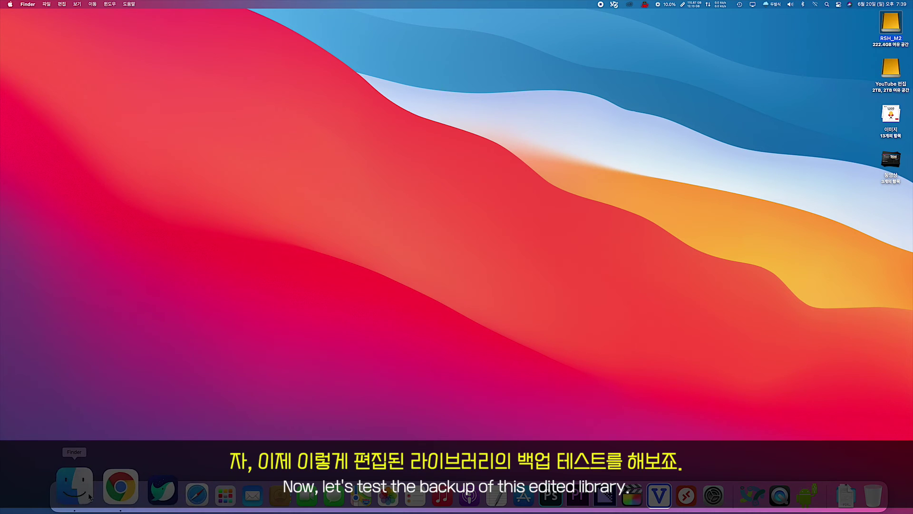
Open RSH_M2 in a Finder window and create a folder named 파일백업_01-02 at its top level
left_click(89, 496)
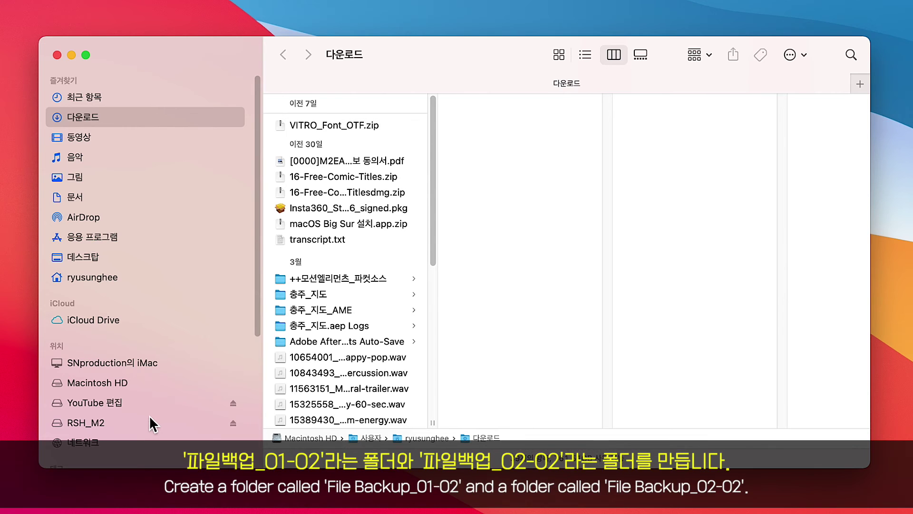
left_click(303, 270)
left_click(401, 131)
right_click(390, 159)
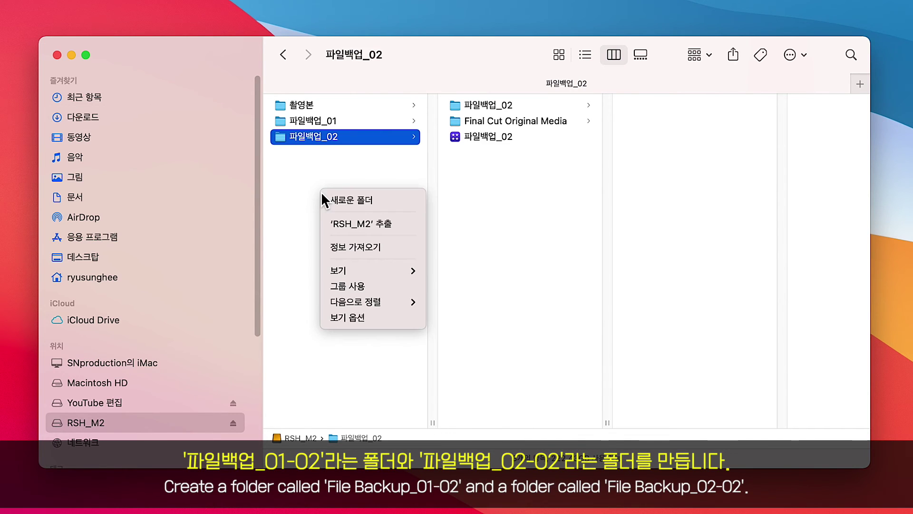
left_click(370, 203)
type("파일백업_01-02")
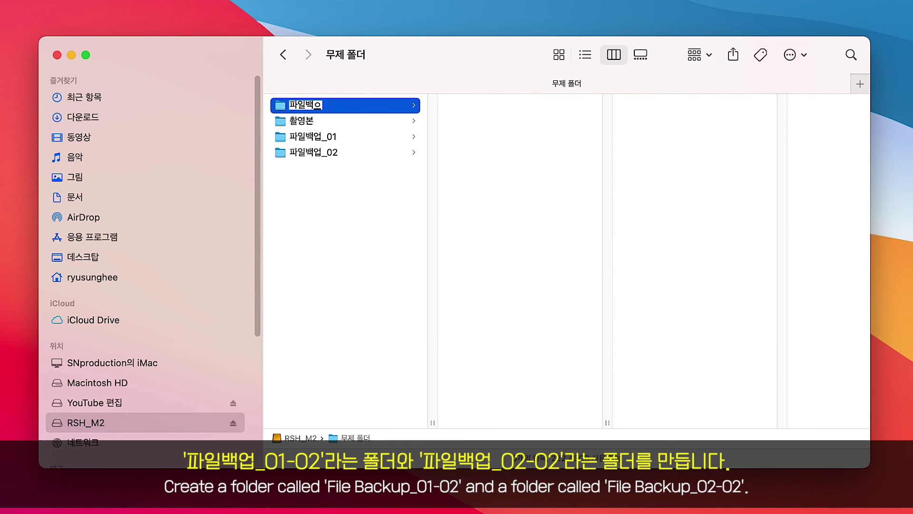
key("Return")
Create another folder on RSH_M2 named 파일백업_02-02
right_click(340, 202)
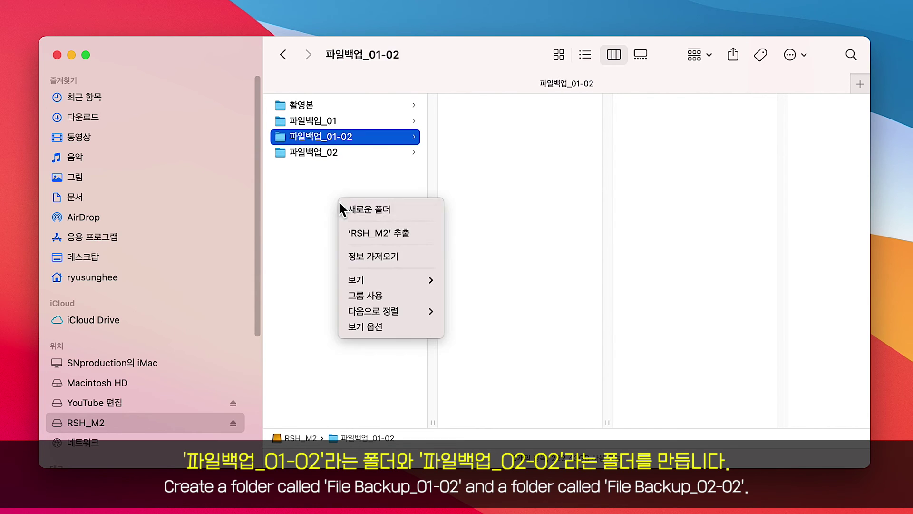
left_click(373, 207)
type("파일백업_02-02")
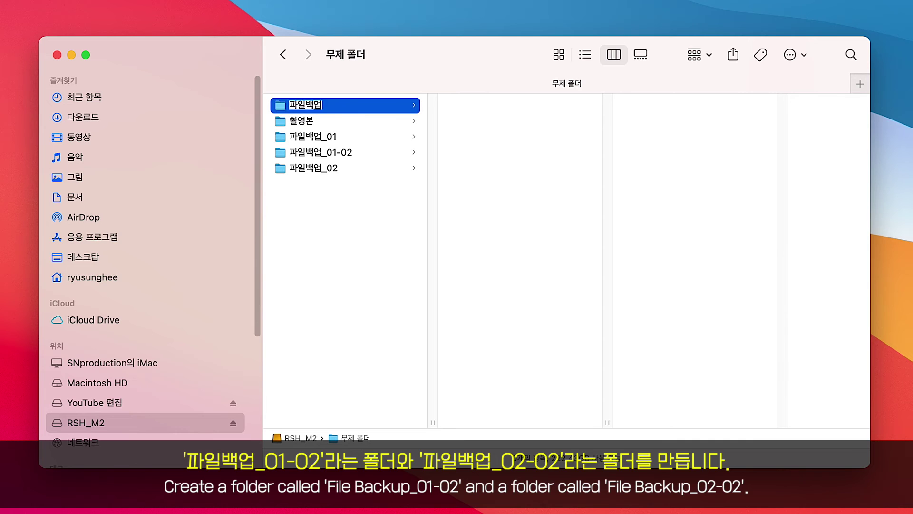
key("Return")
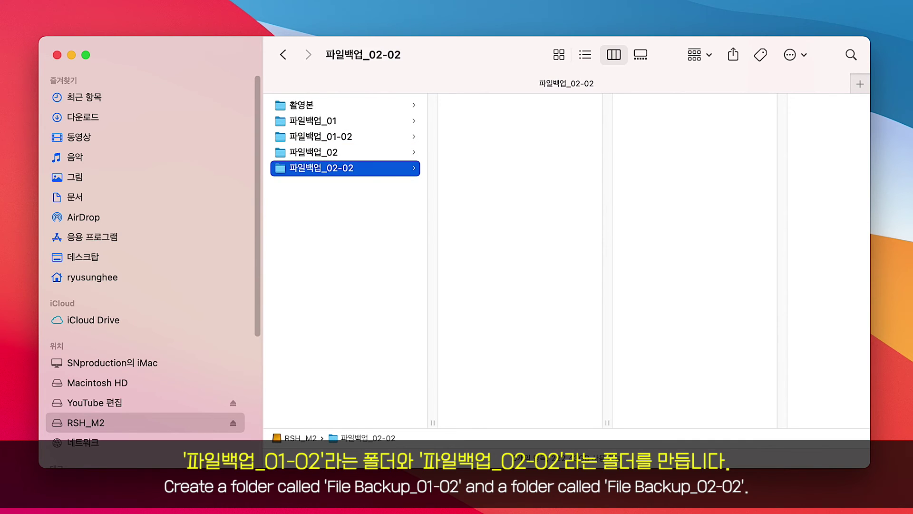
Move the Final Cut Original Media folder and the 파일백업_01 library from the 파일백업_01 folder into 파일백업_01-02
left_click(355, 121)
left_click(476, 120)
left_click(477, 113, "shift")
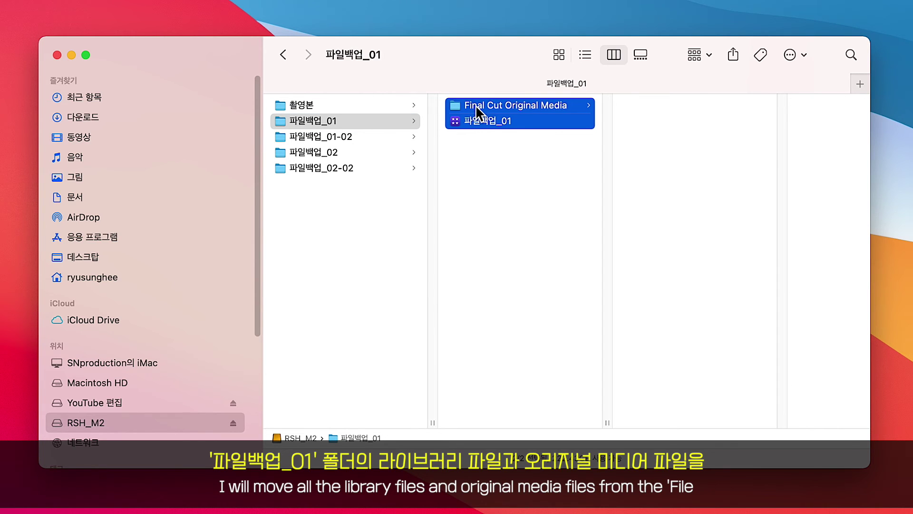
left_click_drag(477, 113, 340, 139)
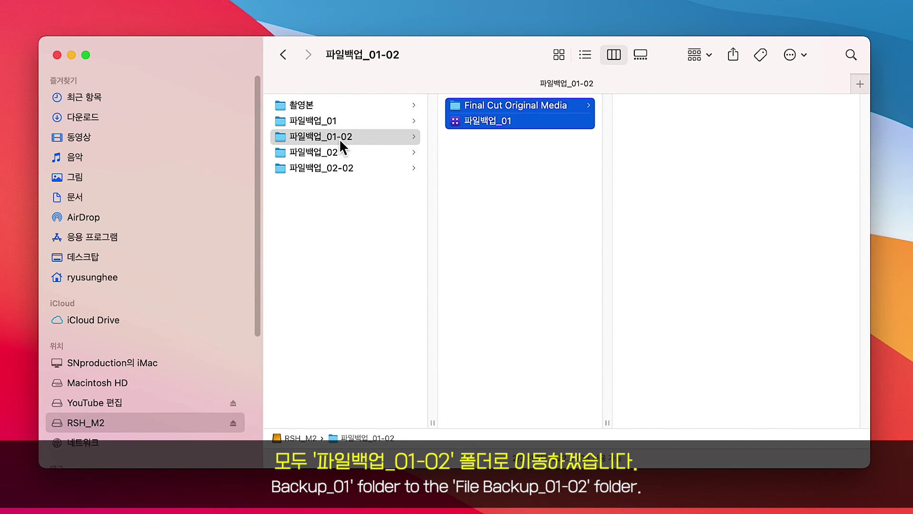
left_click(524, 154)
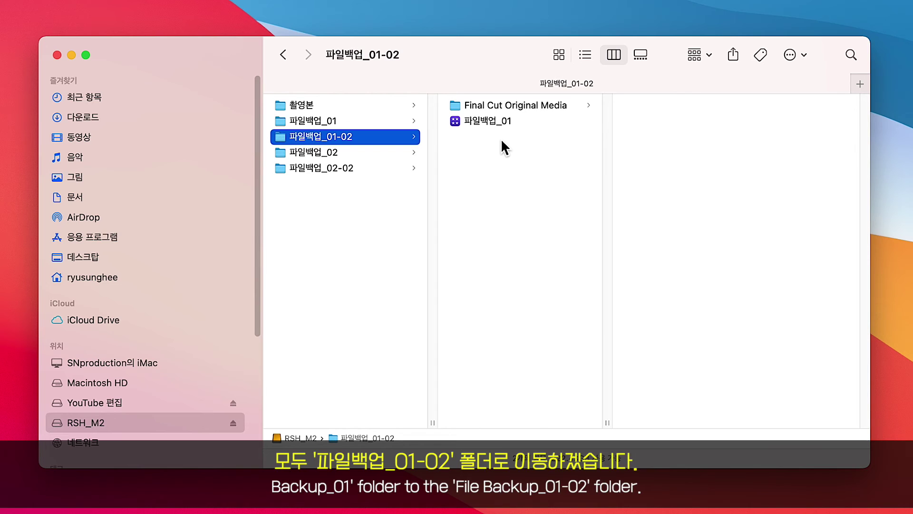
Move only the 파일백업_02 library file from the 파일백업_02 folder into the 파일백업_02-02 folder
left_click(341, 153)
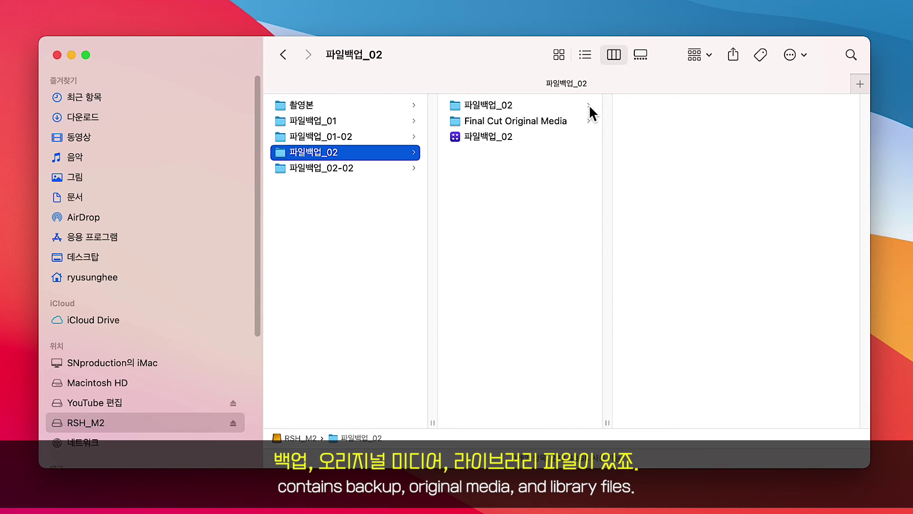
left_click(490, 134)
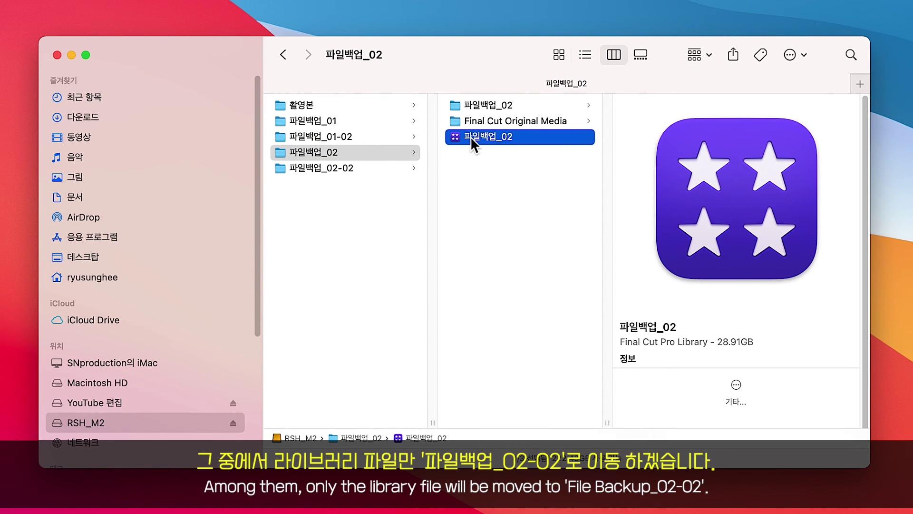
left_click_drag(470, 136, 332, 170)
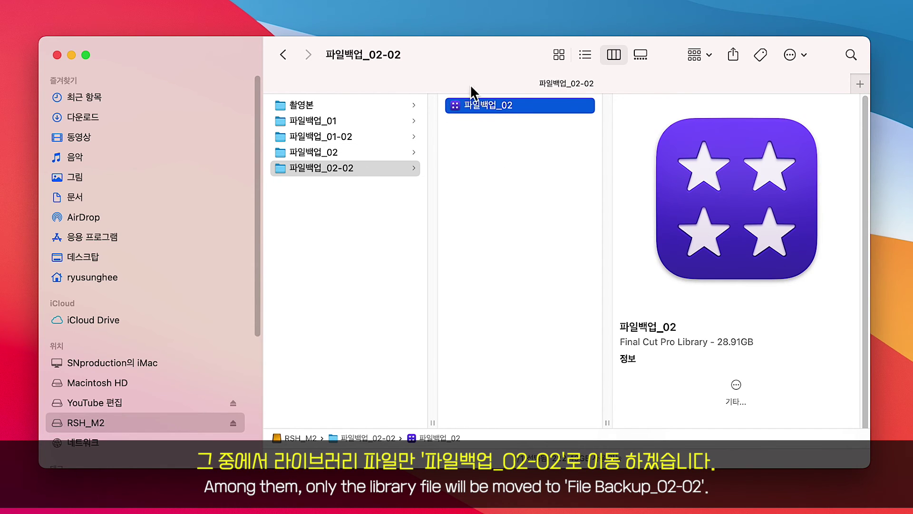
key("Left")
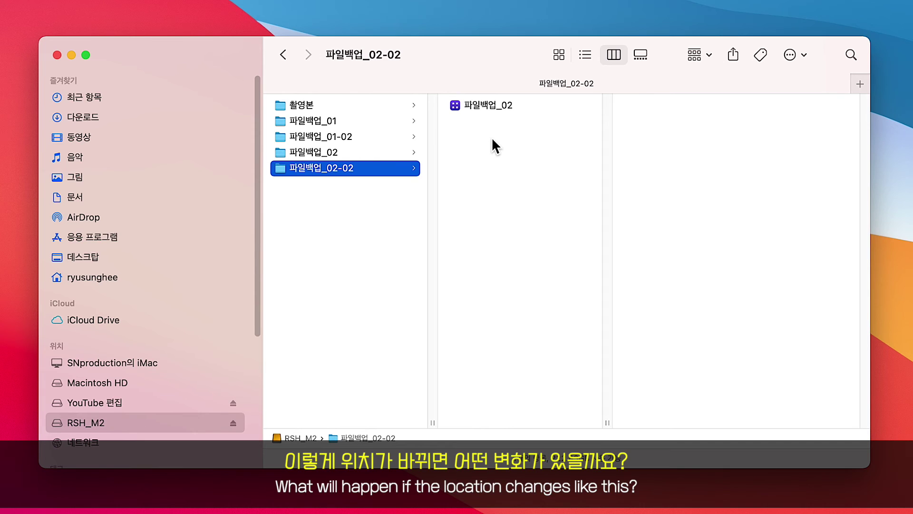
Open the moved 파일백업_01 library from 파일백업_01-02 in Final Cut Pro, open its 파일백업_01 project and check the timeline clips
left_click(358, 139)
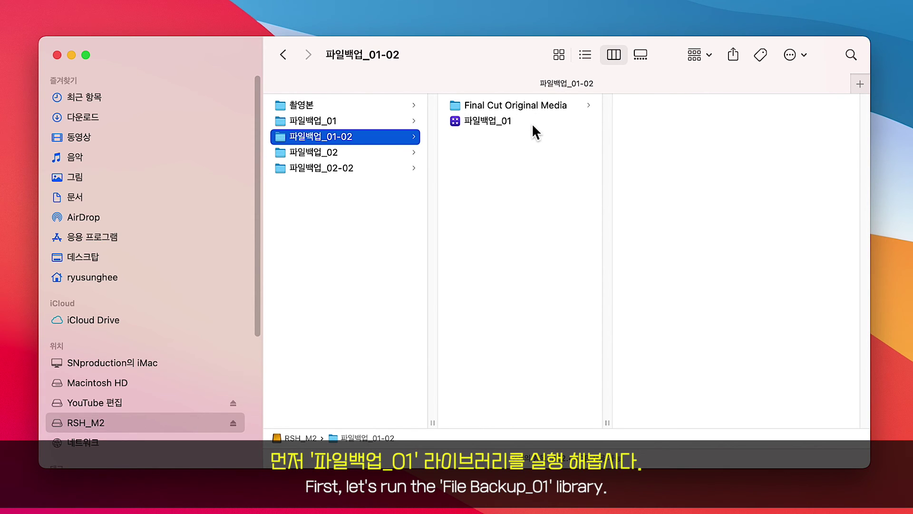
double_click(456, 122)
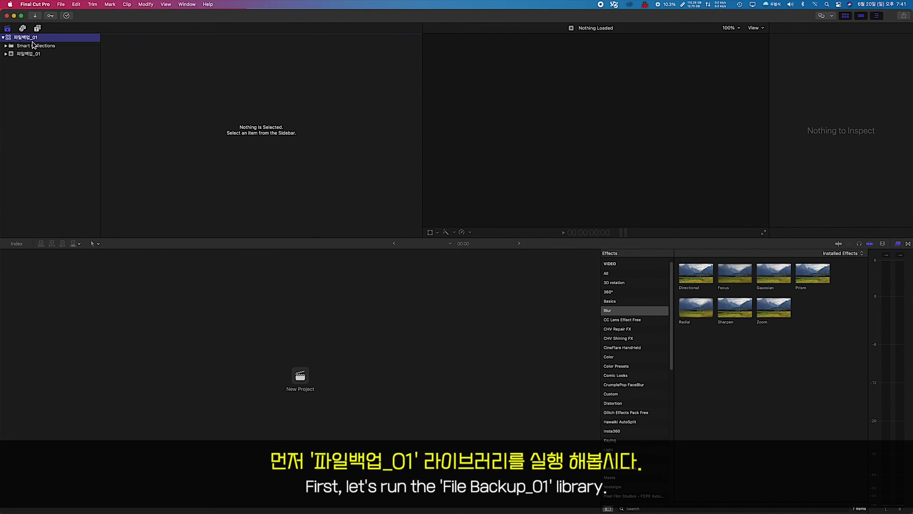
left_click(26, 37)
double_click(114, 122)
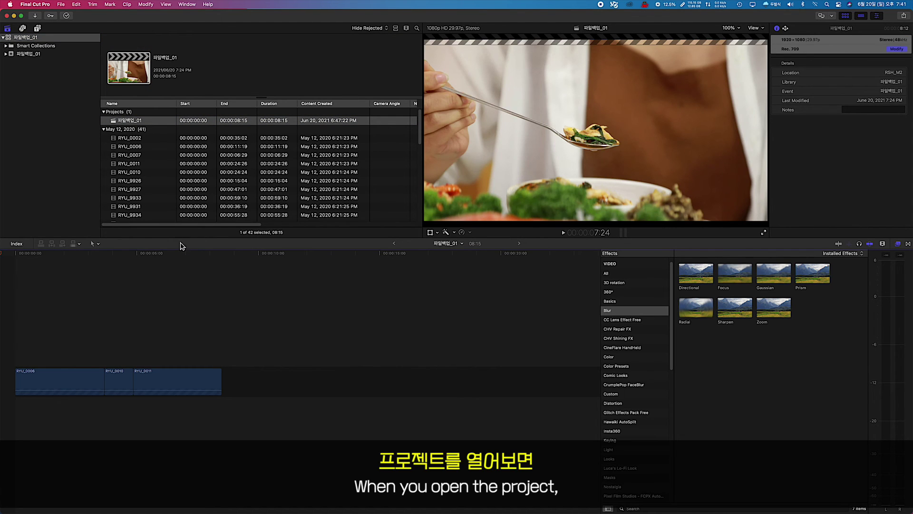
left_click_drag(178, 257, 73, 271)
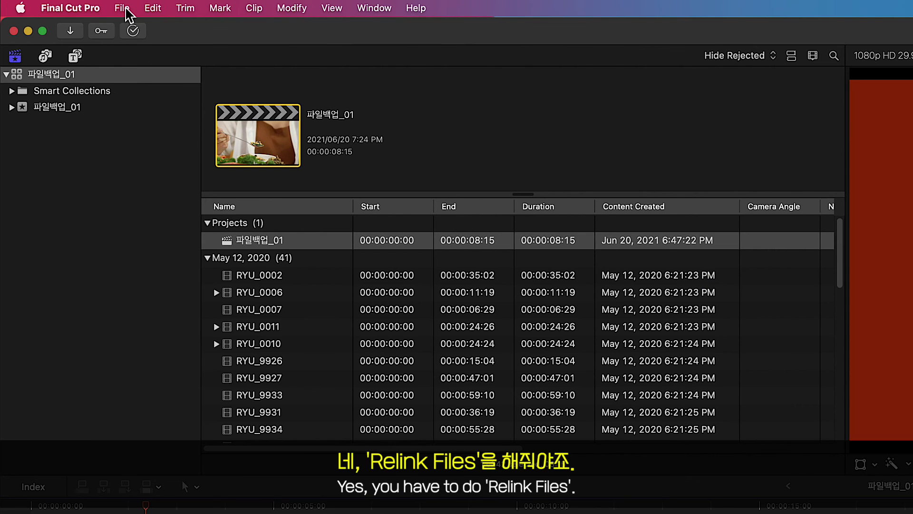
Relink all original media of the 파일백업_01 library to the matching files on RSH_M2, and check the project's clips in the timeline
left_click(125, 9)
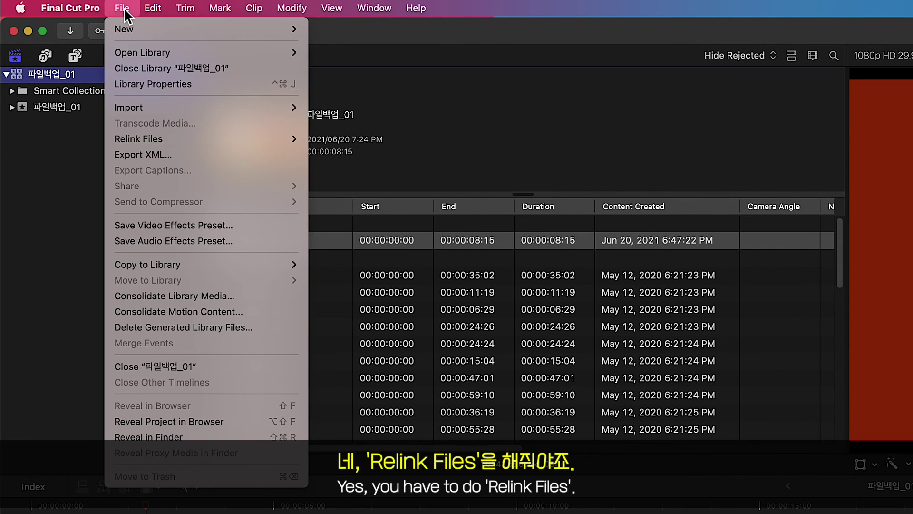
mouse_move(288, 143)
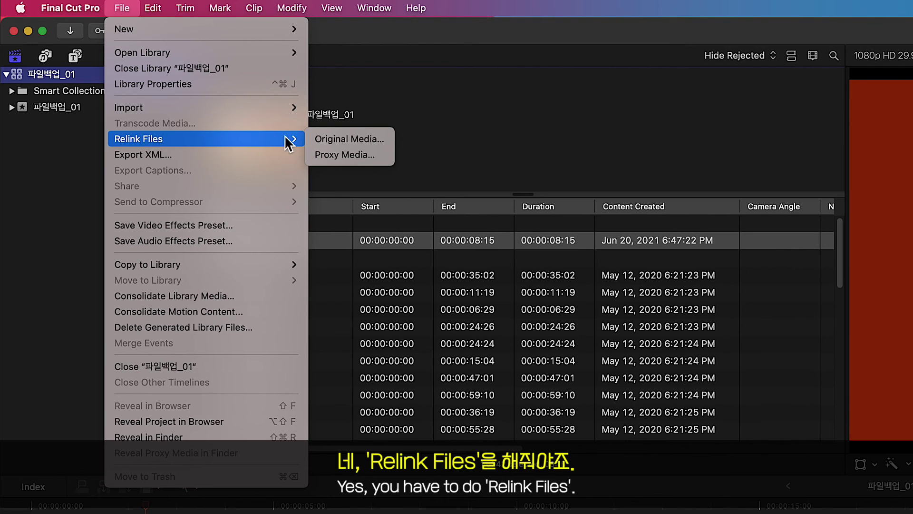
left_click(332, 138)
scroll(382, 215, "down", 5)
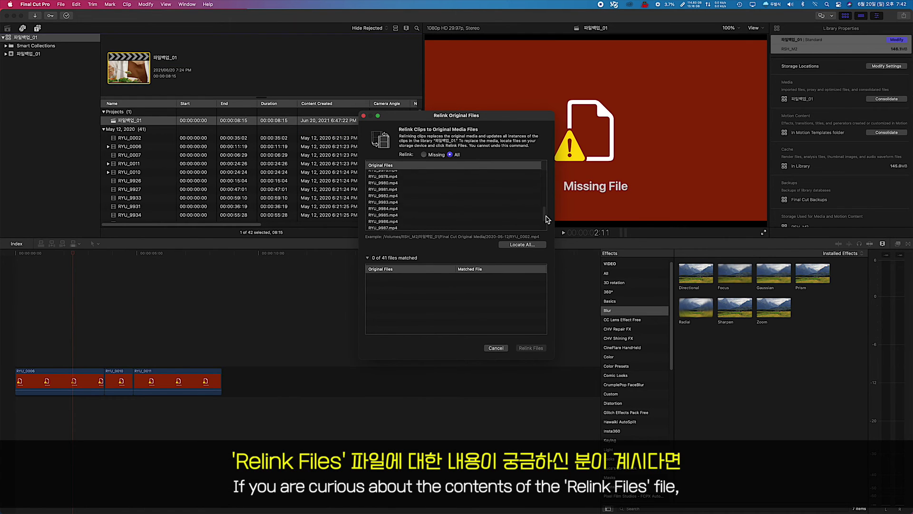
left_click(522, 244)
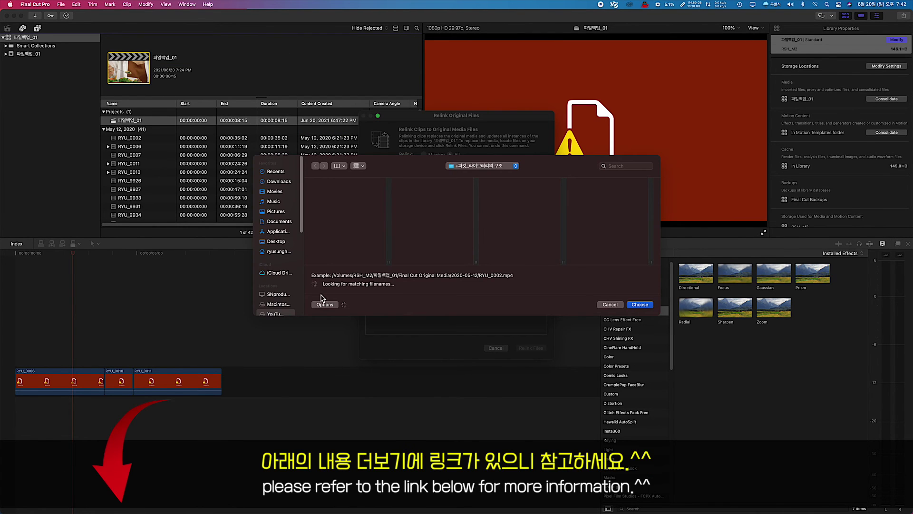
scroll(279, 238, "down", 3)
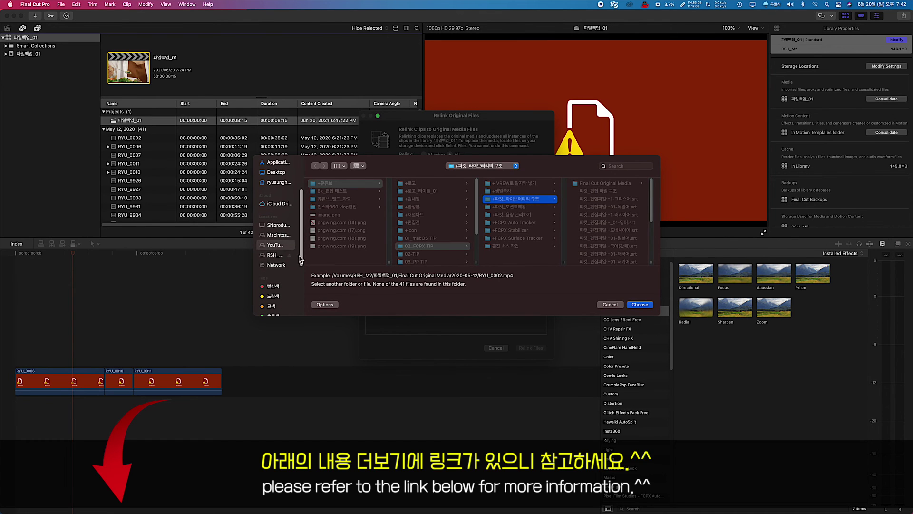
left_click(275, 254)
left_click(639, 306)
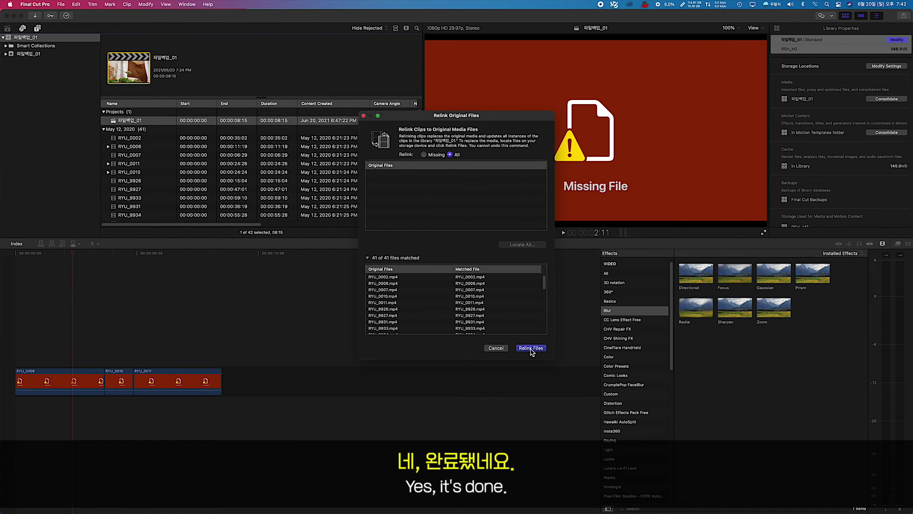
left_click(530, 348)
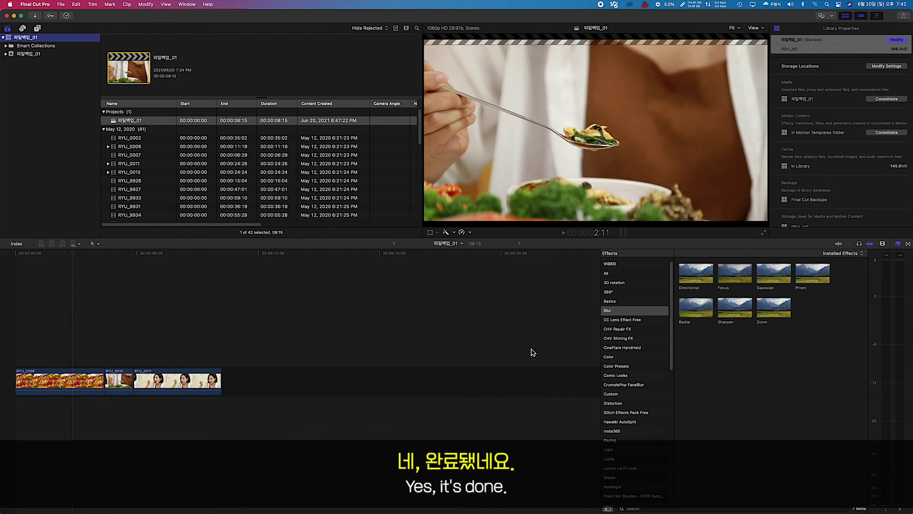
left_click(63, 259)
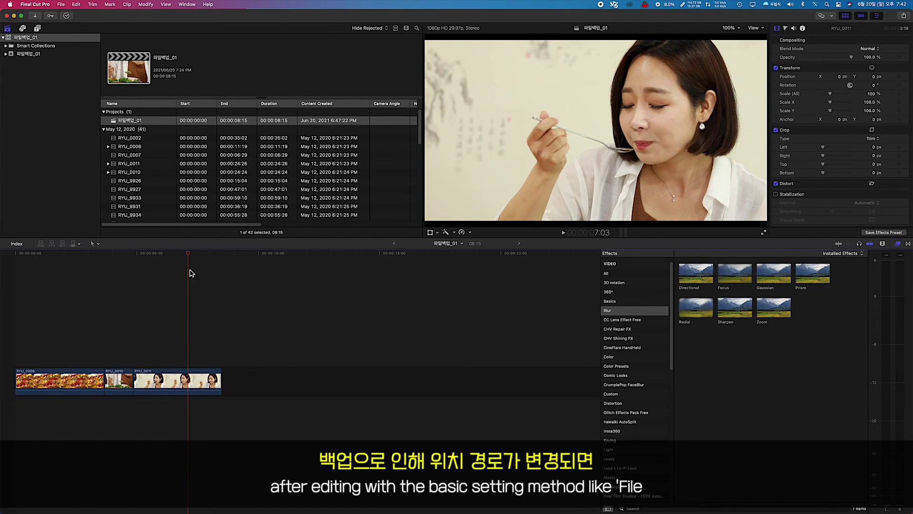
Close Final Cut Pro's window and, in Finder, examine 파일백업_01-02's Final Cut Original Media folder and the Original Media files inside the 파일백업_01 library package
left_click(6, 16)
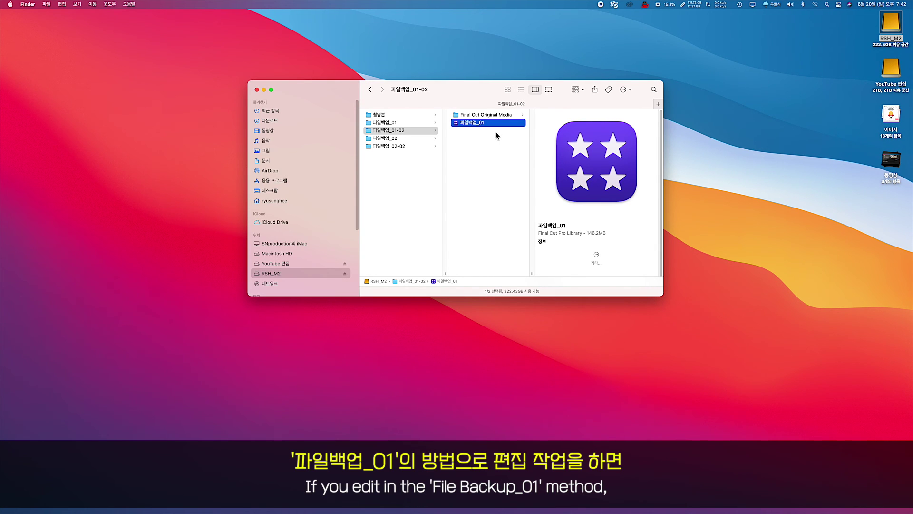
left_click(503, 116)
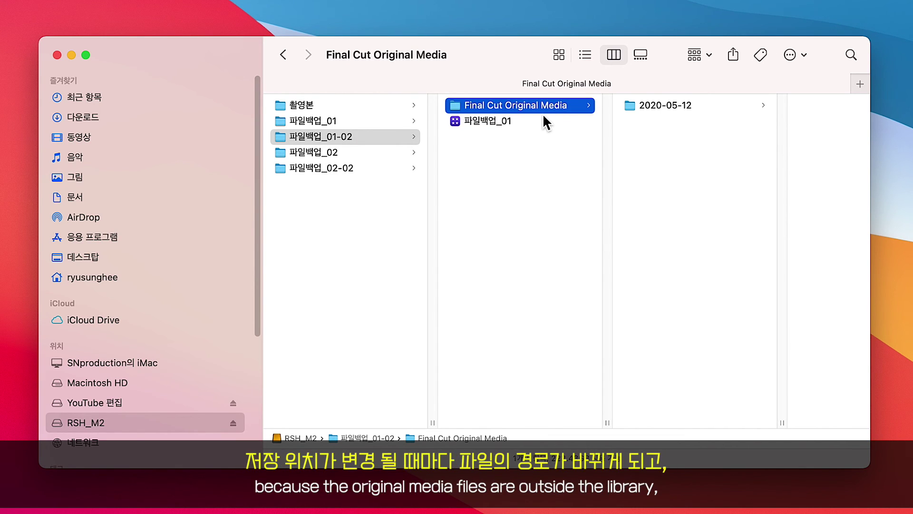
left_click(539, 117)
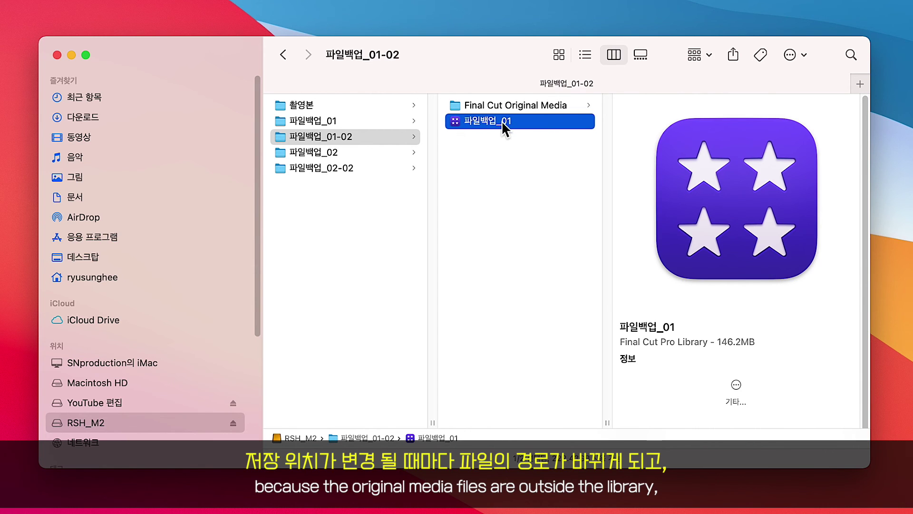
right_click(500, 121)
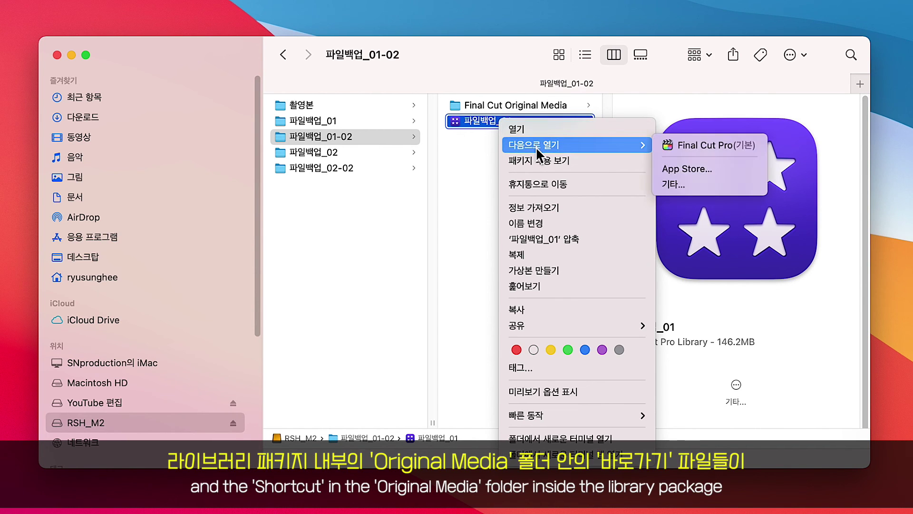
left_click(535, 161)
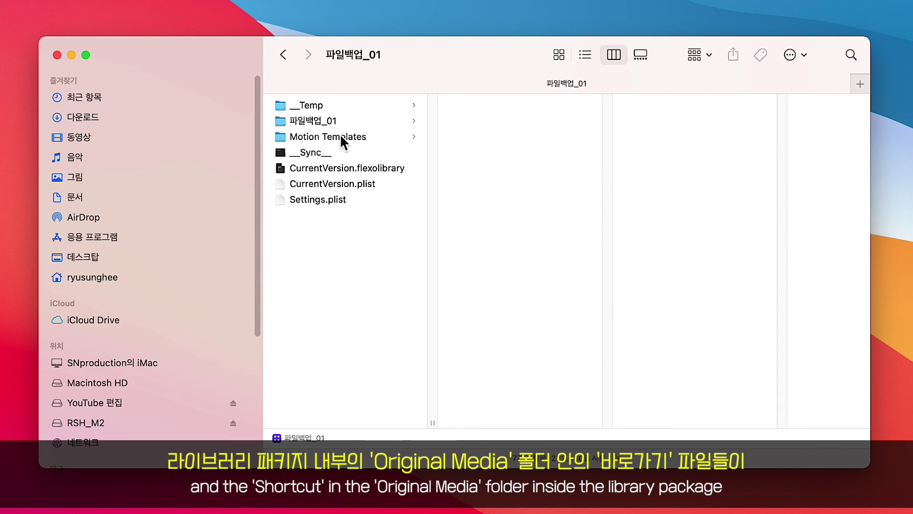
left_click(340, 122)
left_click(534, 125)
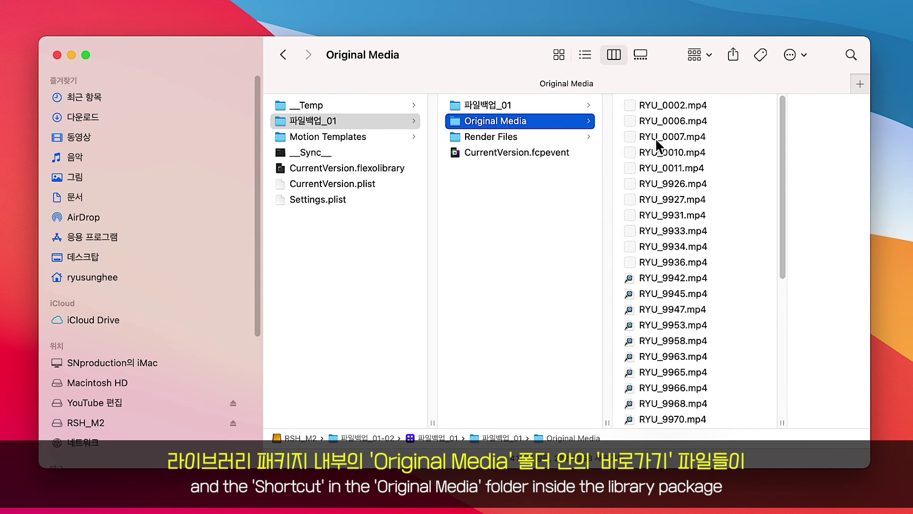
left_click_drag(781, 221, 779, 276)
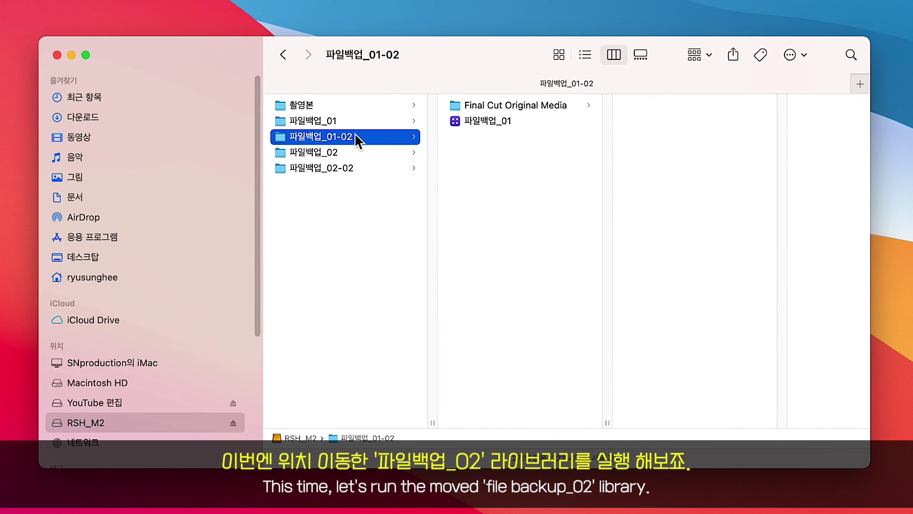
Open the moved 파일백업_02 library from 파일백업_02-02 in Final Cut Pro, open its 파일백업_02 project and scrub through the timeline clips
left_click(342, 166)
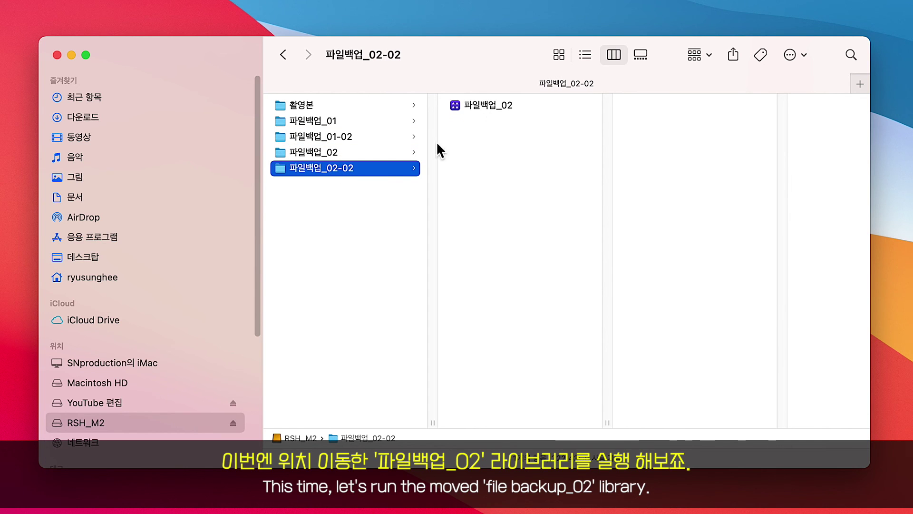
double_click(457, 108)
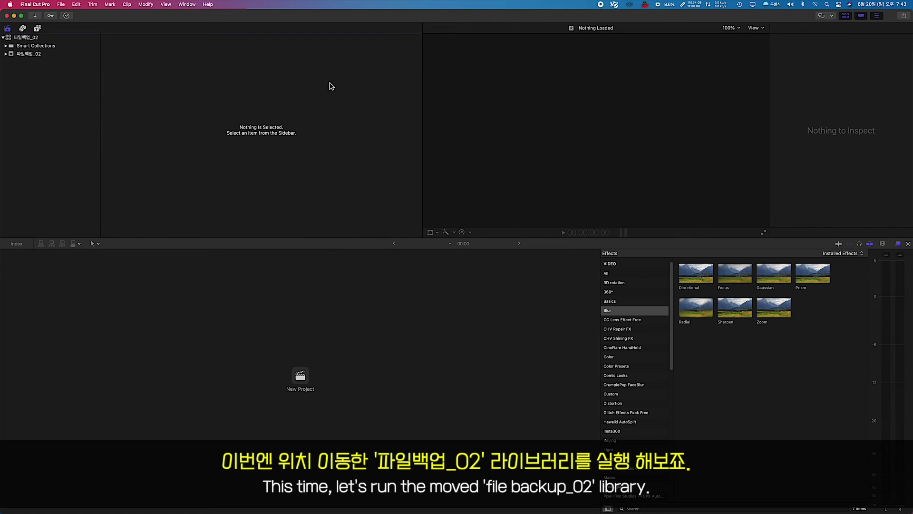
left_click(32, 39)
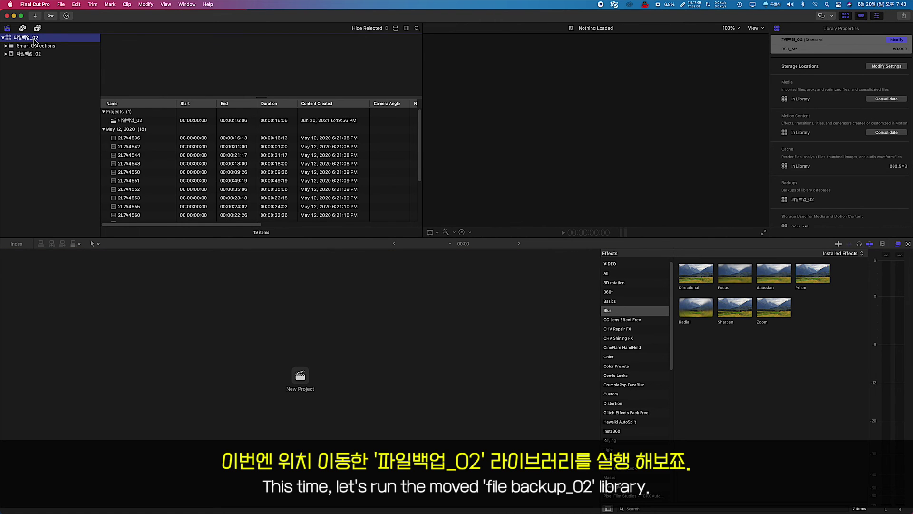
left_click(115, 123)
double_click(115, 122)
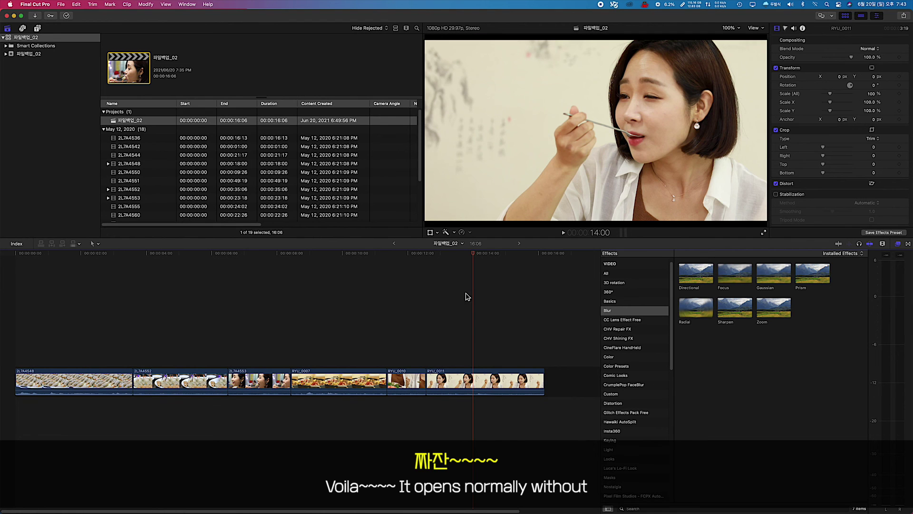
left_click_drag(473, 253, 198, 257)
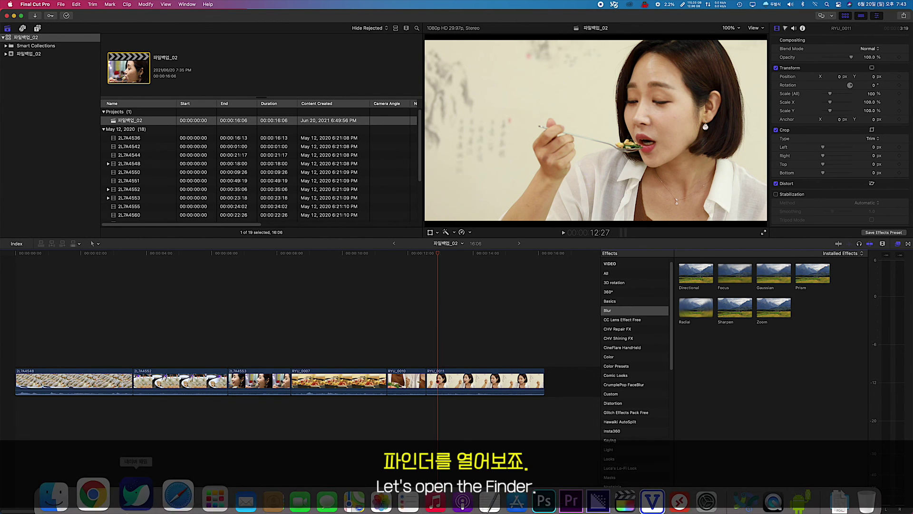
Switch to Finder and compare the contents of the 파일백업_01-02 and 파일백업_02-02 folders
left_click(88, 497)
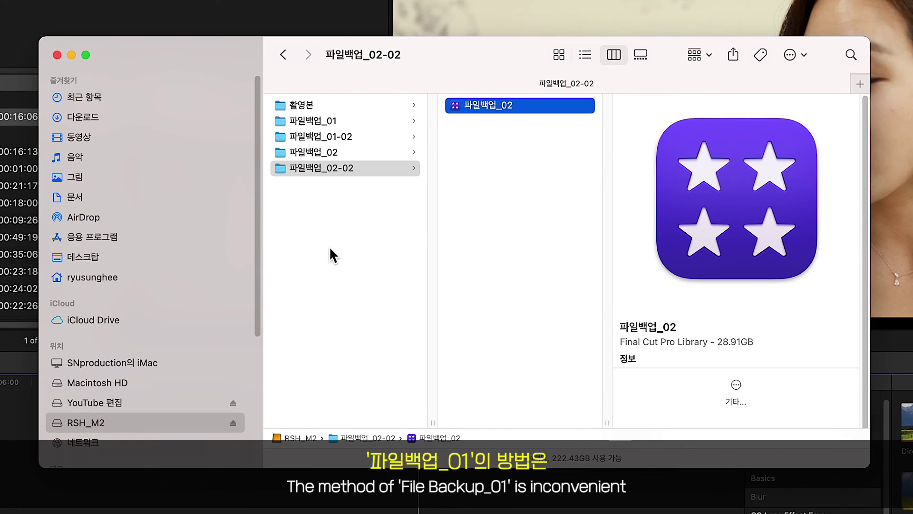
left_click(363, 137)
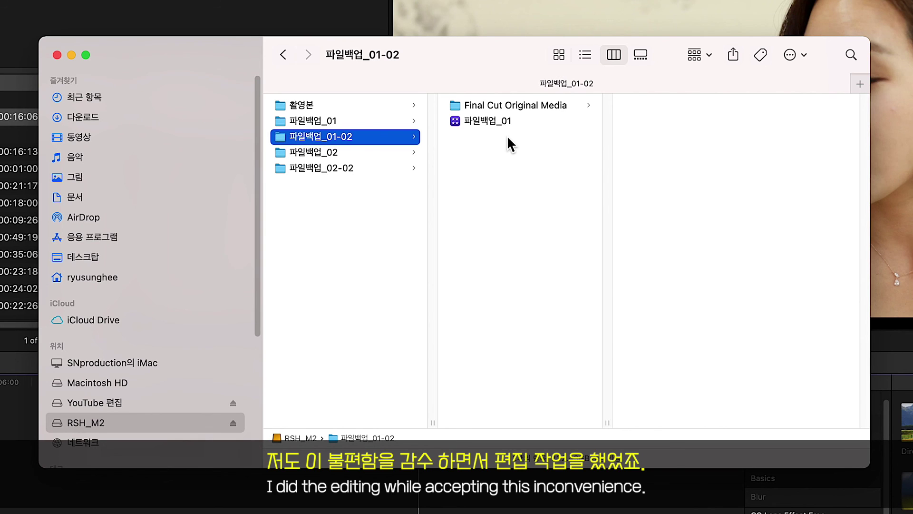
left_click(385, 168)
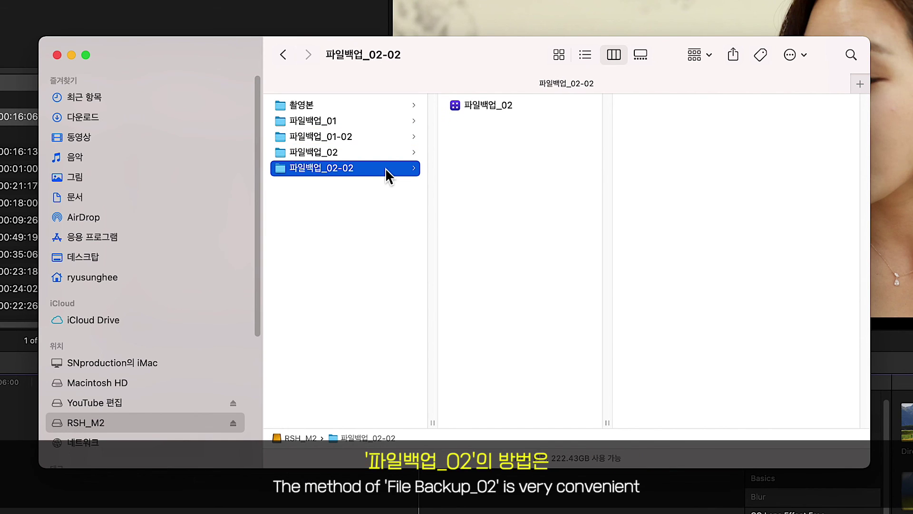